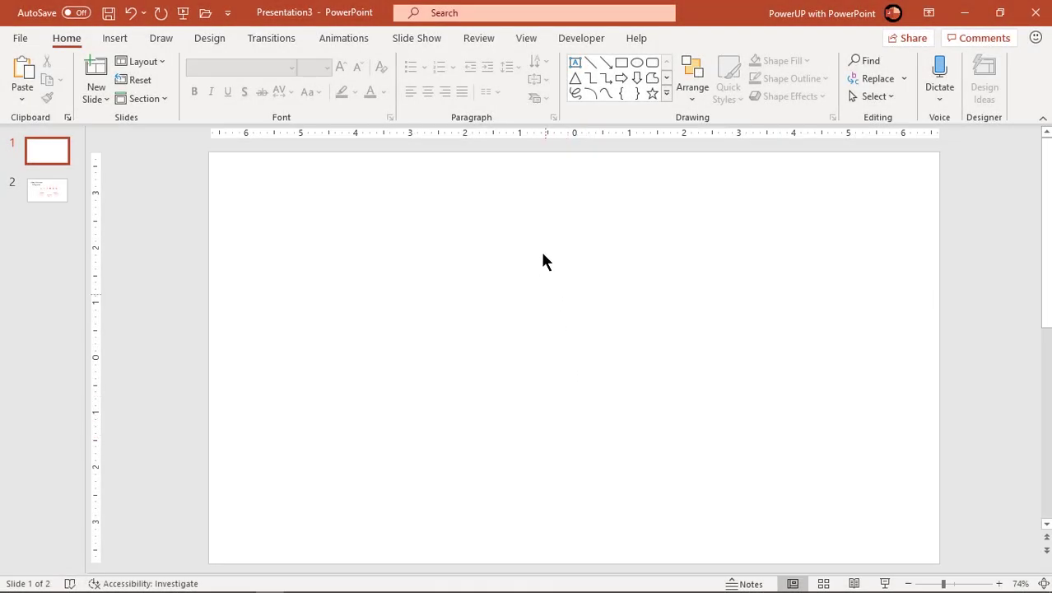
Step: Show the drawing guides and switch the background of slide 1 to a gradient fill
{"action": "left_click", "coordinate": [526, 38]}
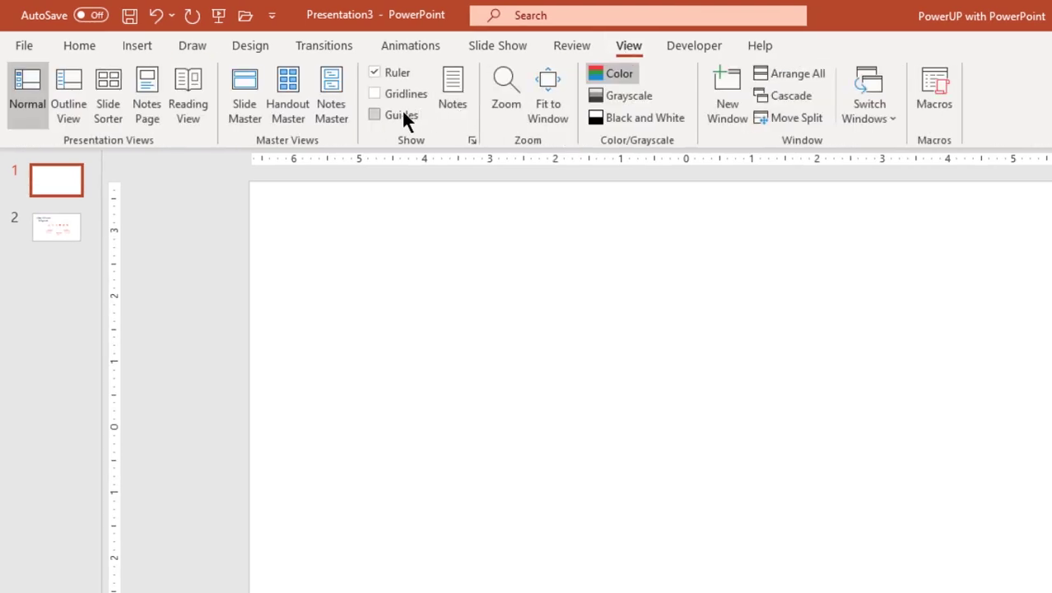
{"action": "left_click", "coordinate": [402, 115]}
{"action": "right_click", "coordinate": [564, 286]}
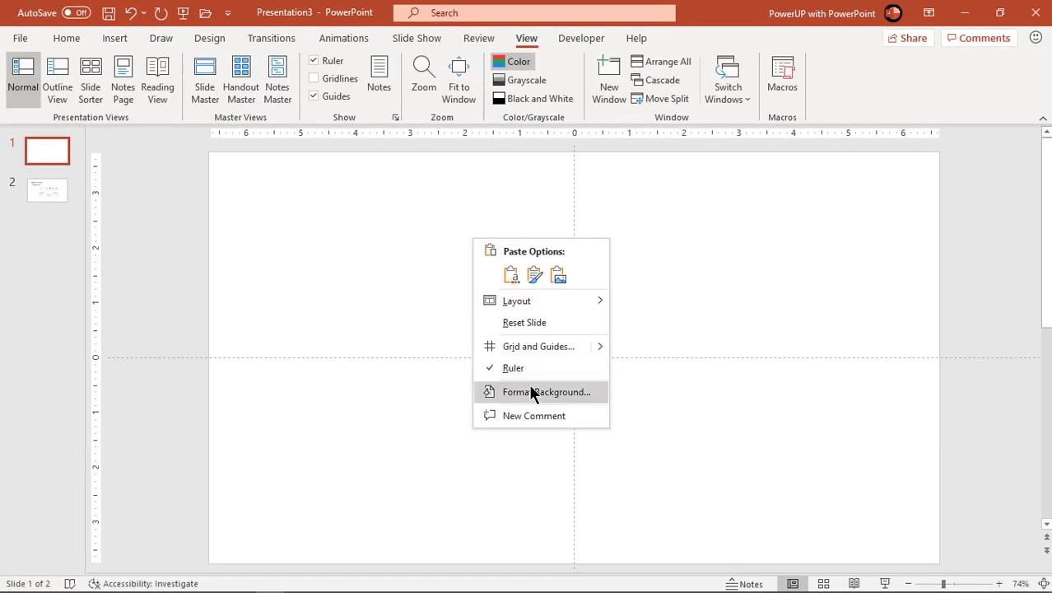
{"action": "left_click", "coordinate": [531, 392]}
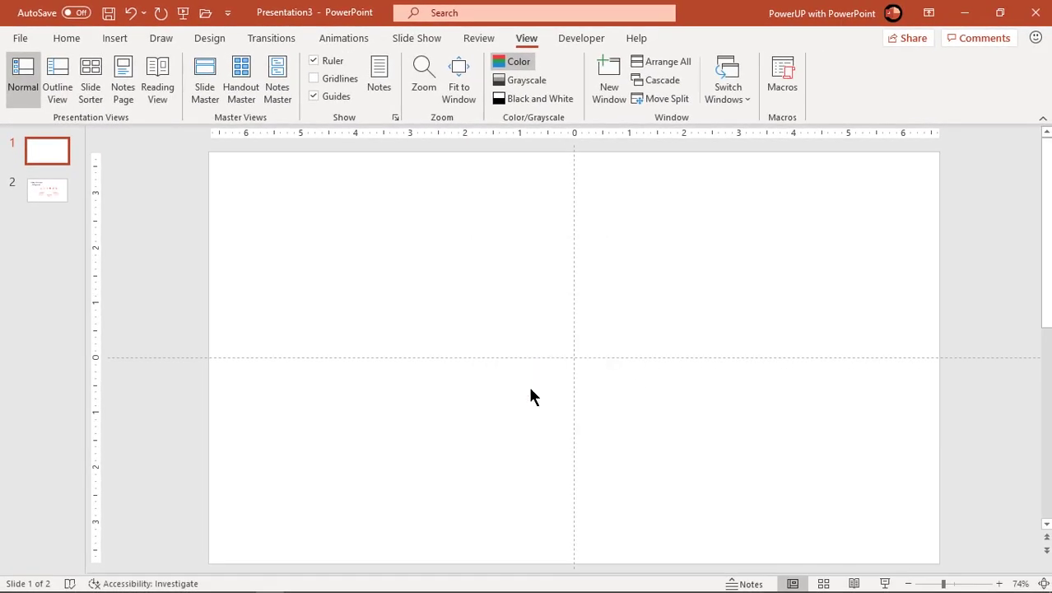
{"action": "left_click", "coordinate": [884, 240]}
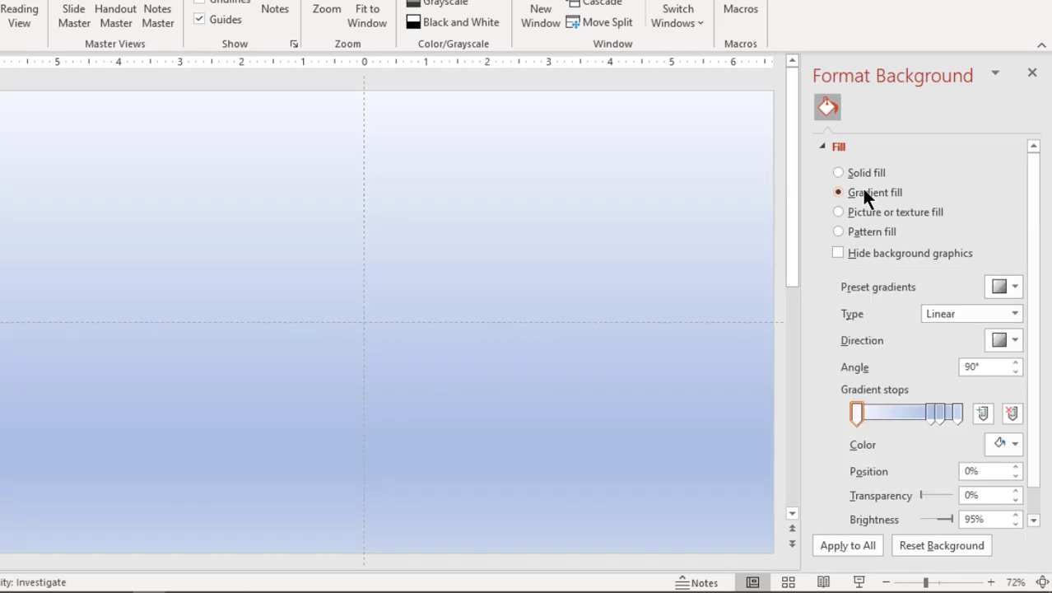
Step: Remove the last two gradient stops from the background fill, keeping the 0% and 74% stops
{"action": "left_click", "coordinate": [957, 411]}
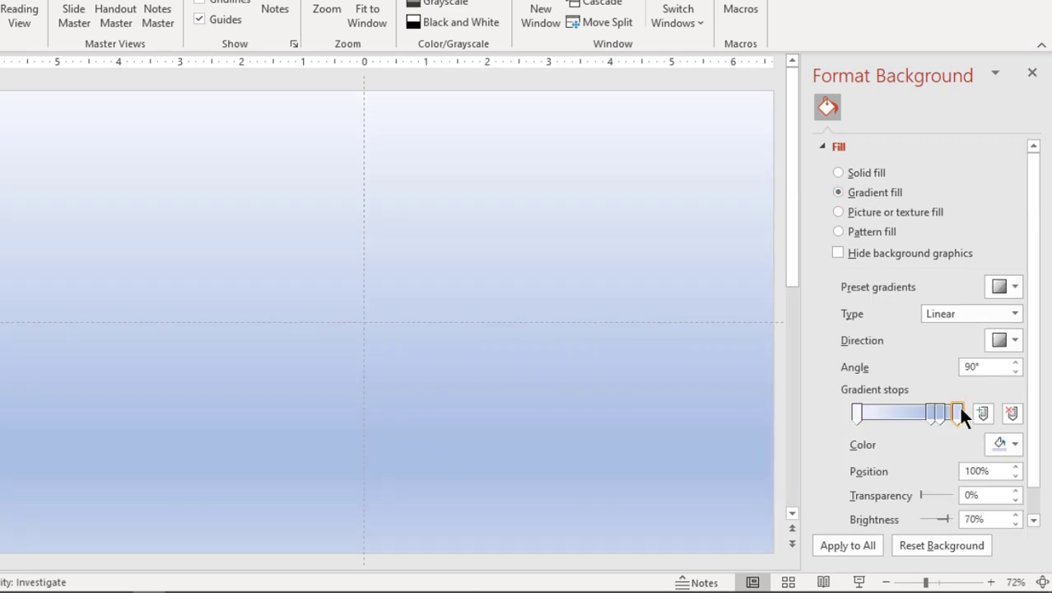
{"action": "left_click", "coordinate": [1010, 413]}
{"action": "left_click", "coordinate": [1011, 413]}
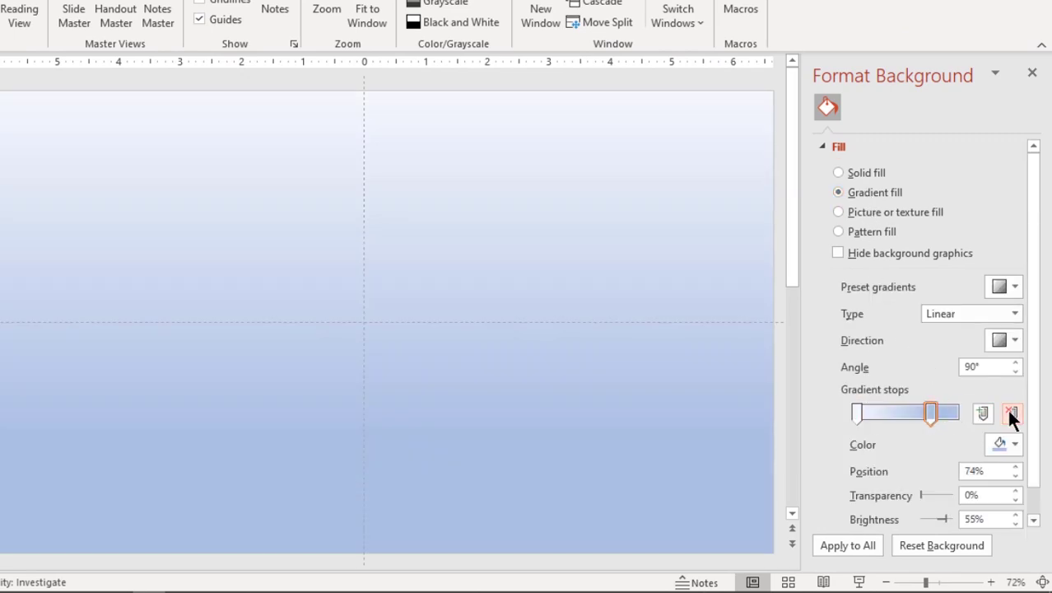
Step: Set the background gradient type to Radial with the direction radiating from the center
{"action": "left_click", "coordinate": [1014, 314]}
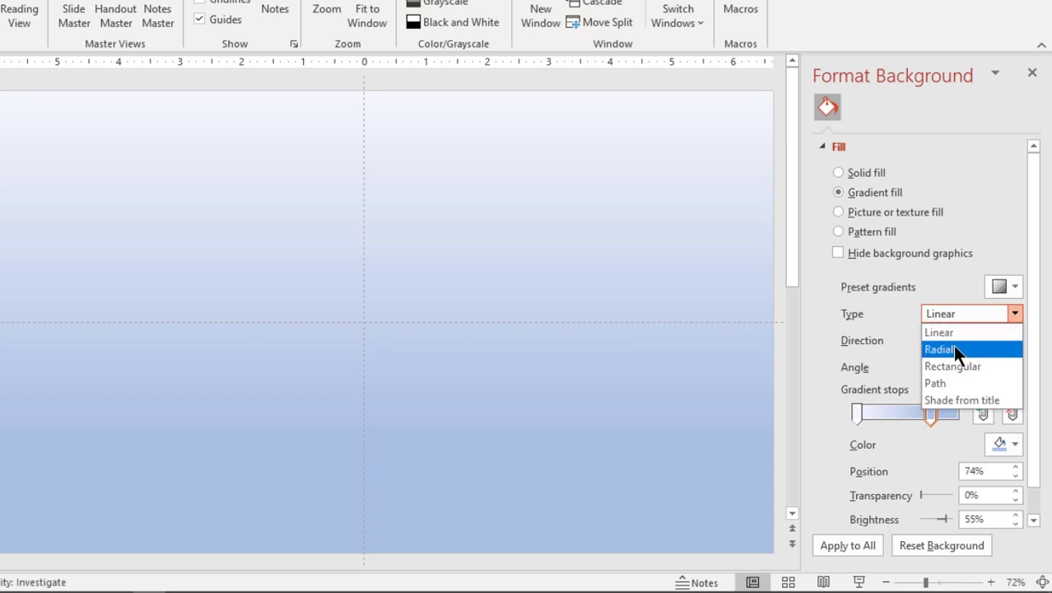
{"action": "left_click", "coordinate": [952, 349]}
{"action": "left_click", "coordinate": [1005, 339]}
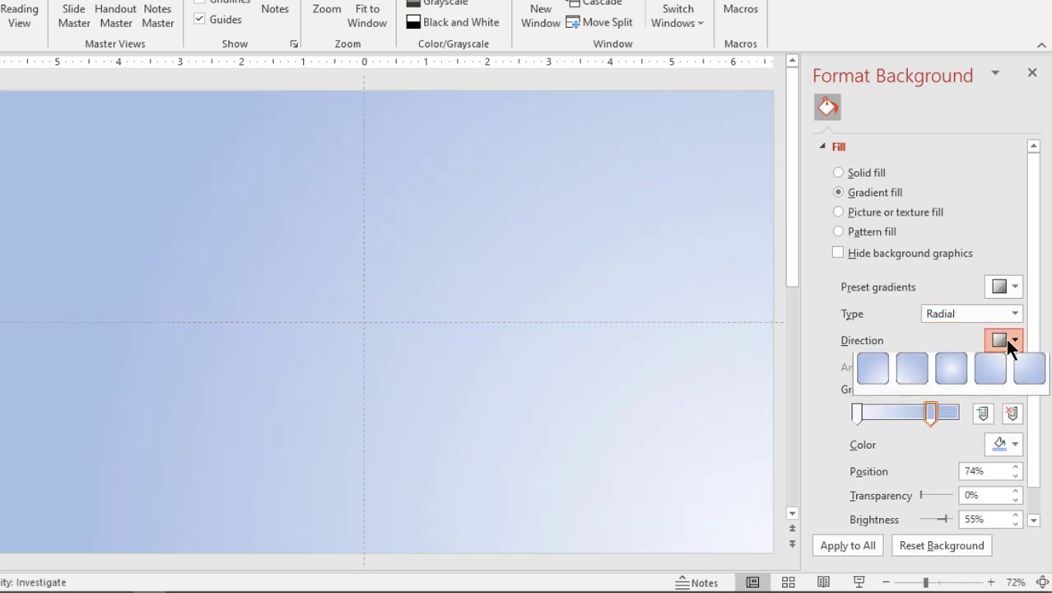
{"action": "left_click", "coordinate": [952, 366]}
Step: Color the background's 74% gradient stop light gray and its 0% stop white
{"action": "left_click", "coordinate": [1011, 444]}
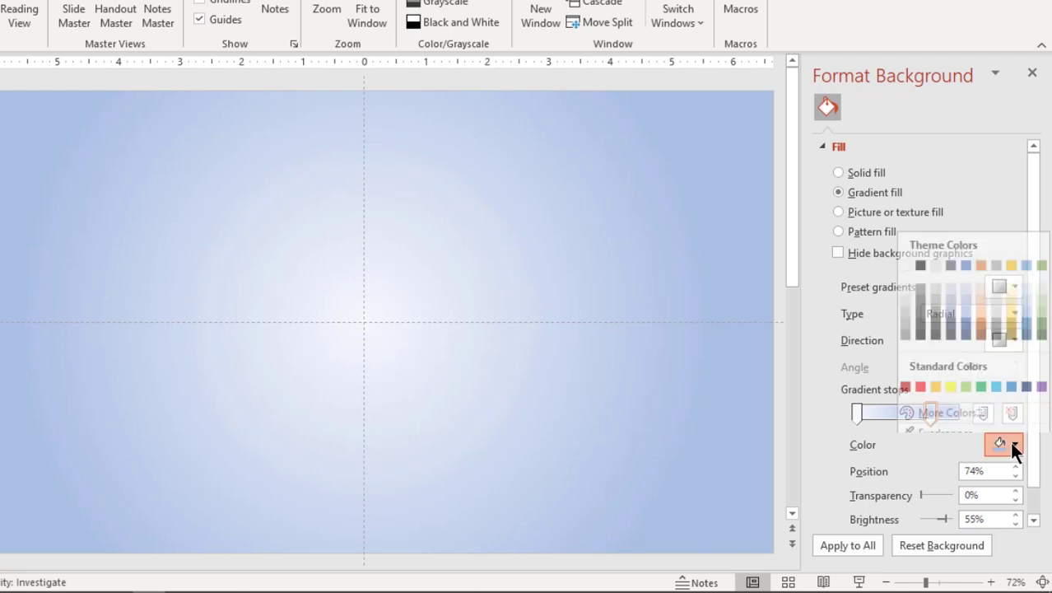
{"action": "left_click", "coordinate": [905, 300]}
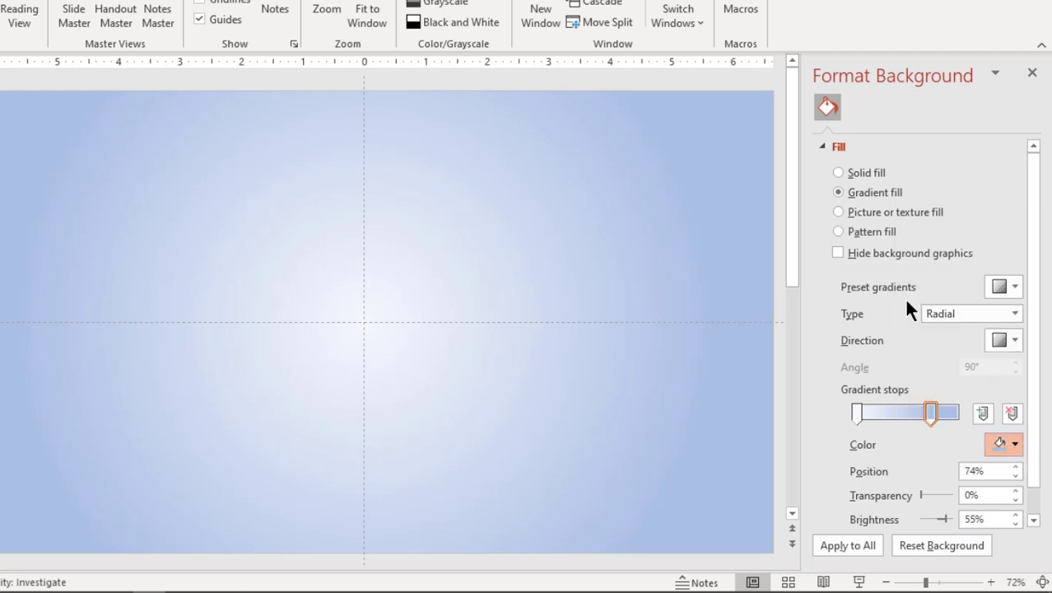
{"action": "left_click", "coordinate": [855, 413]}
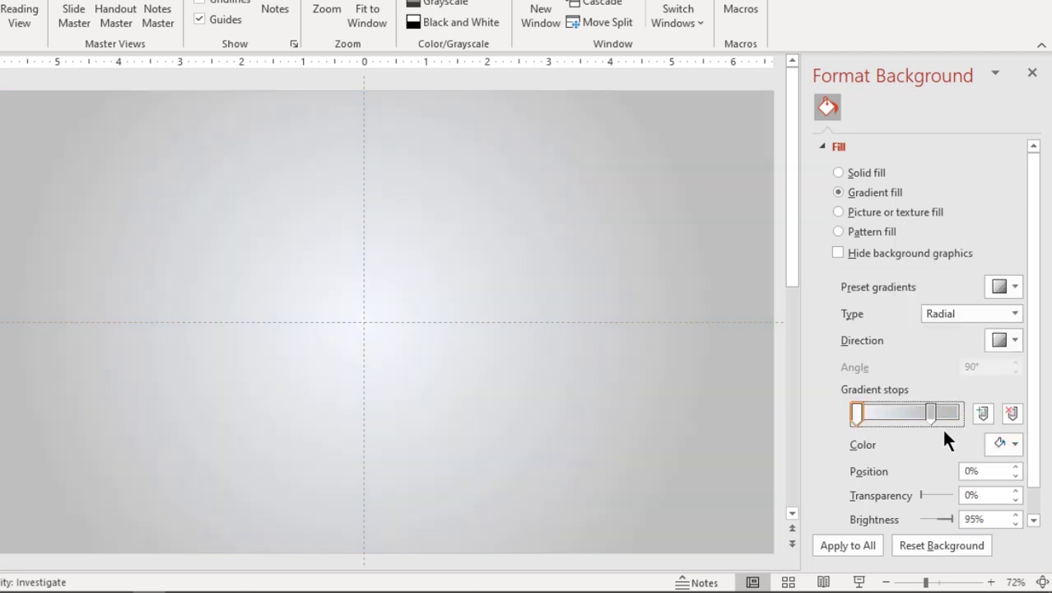
{"action": "left_click", "coordinate": [1004, 445]}
{"action": "left_click", "coordinate": [904, 254]}
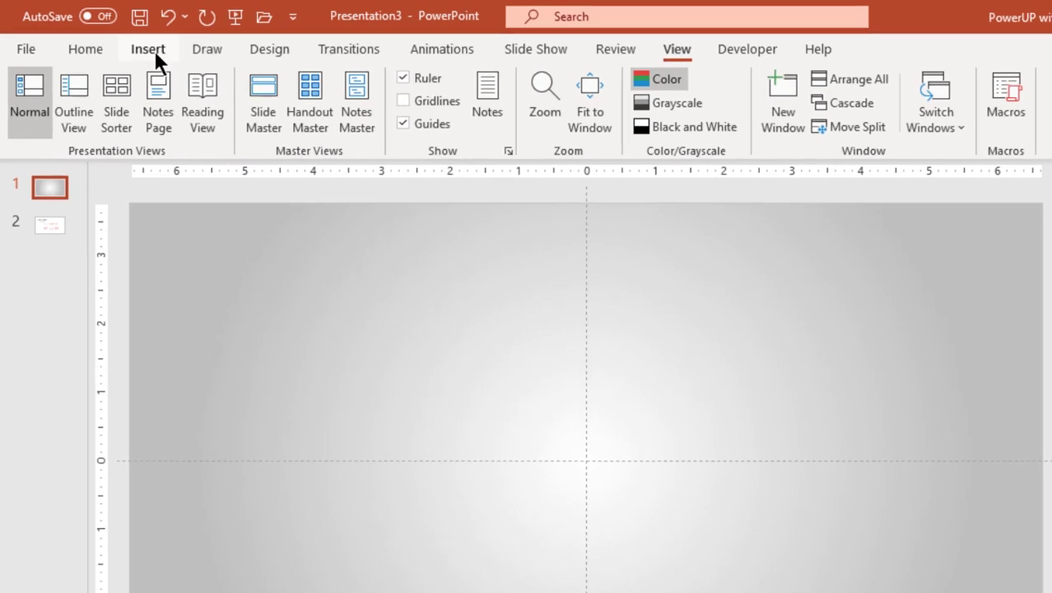
Step: Insert a Basic Cycle SmartArt graphic from the Cycle category onto the slide
{"action": "left_click", "coordinate": [153, 51]}
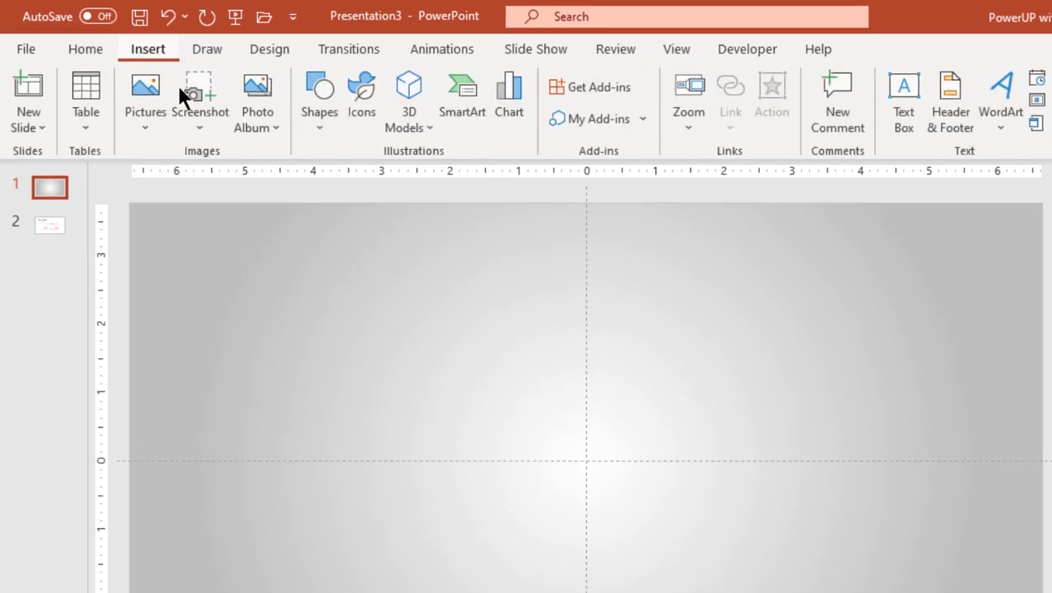
{"action": "left_click", "coordinate": [460, 113]}
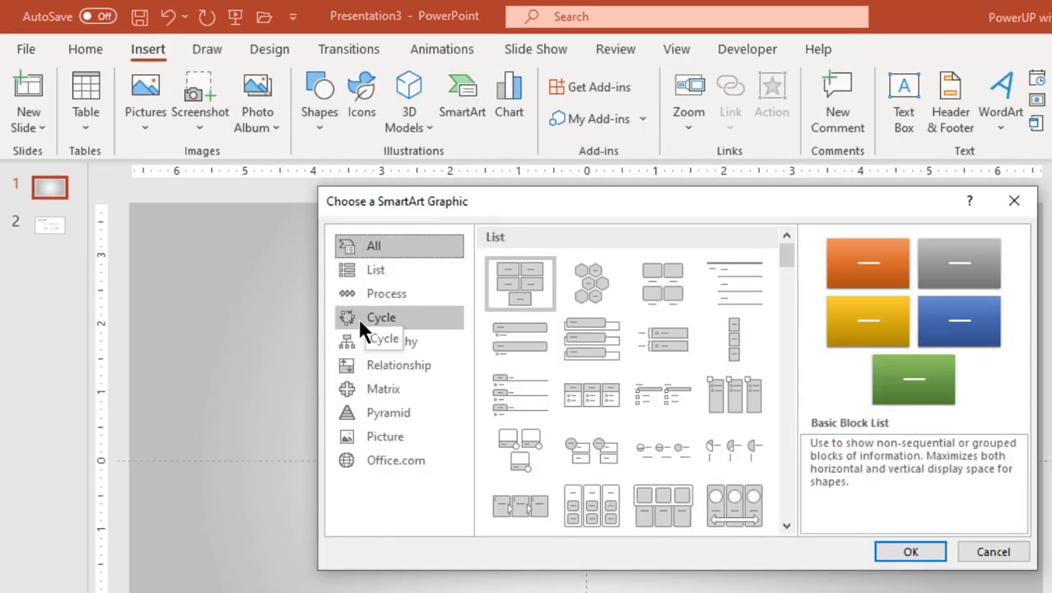
{"action": "left_click", "coordinate": [368, 317]}
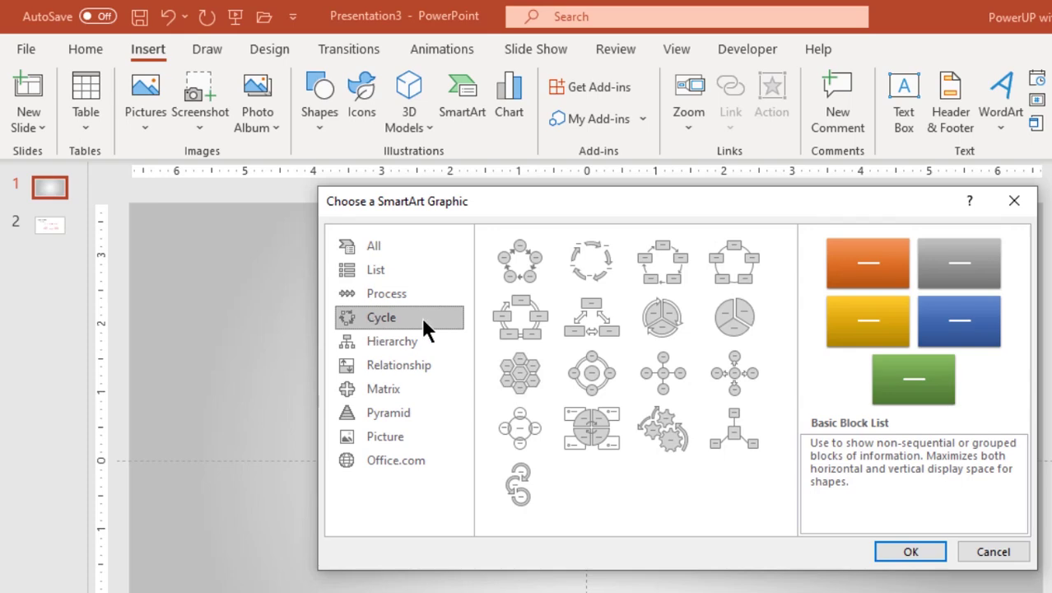
{"action": "left_click", "coordinate": [524, 273]}
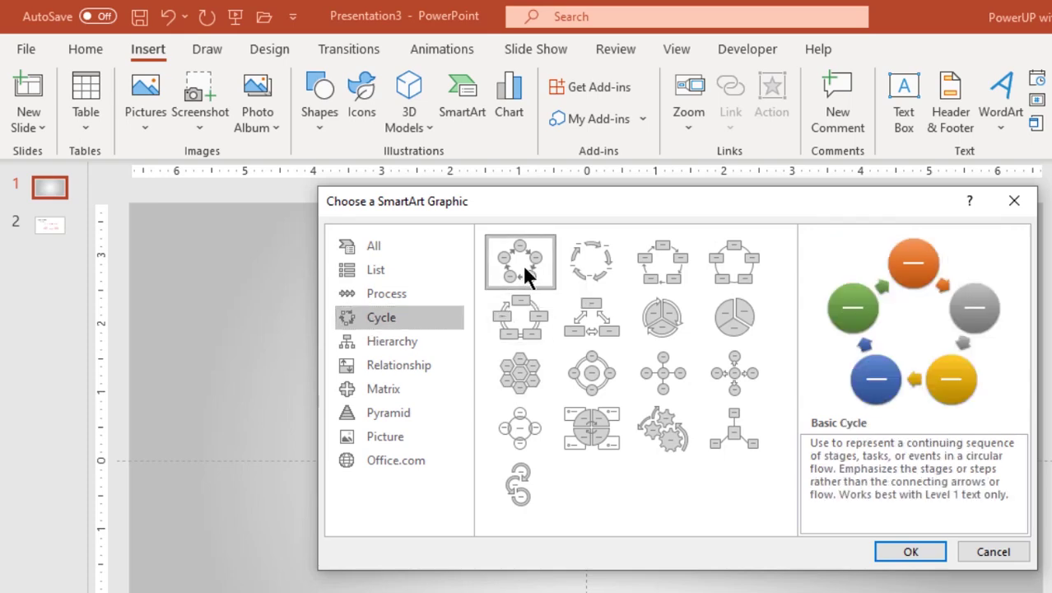
{"action": "left_click", "coordinate": [911, 552]}
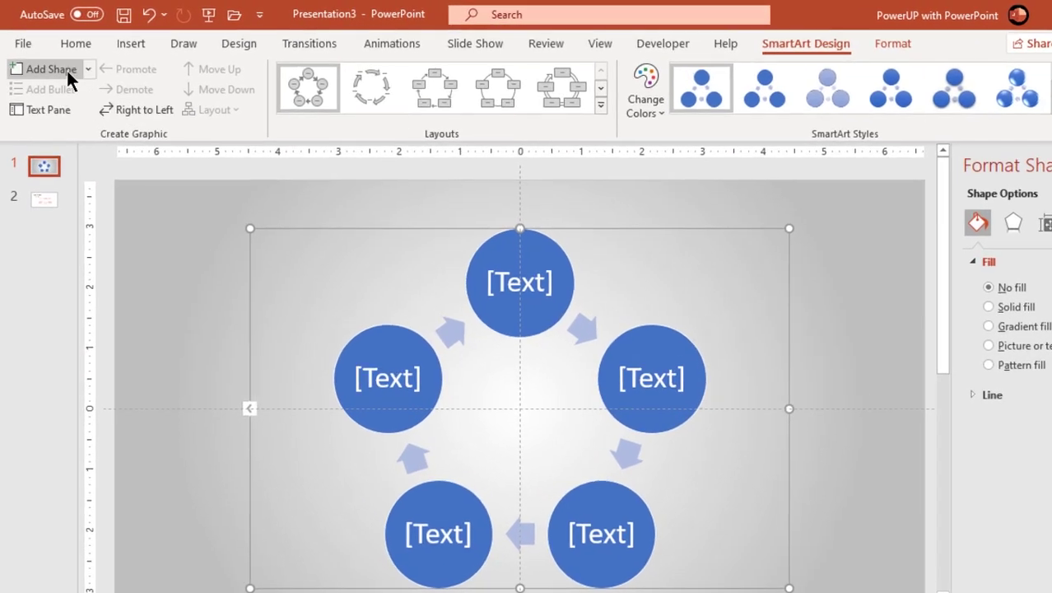
Step: Add three more shapes to the cycle graphic to make eight circles
{"action": "left_click", "coordinate": [66, 69]}
{"action": "left_click", "coordinate": [66, 68]}
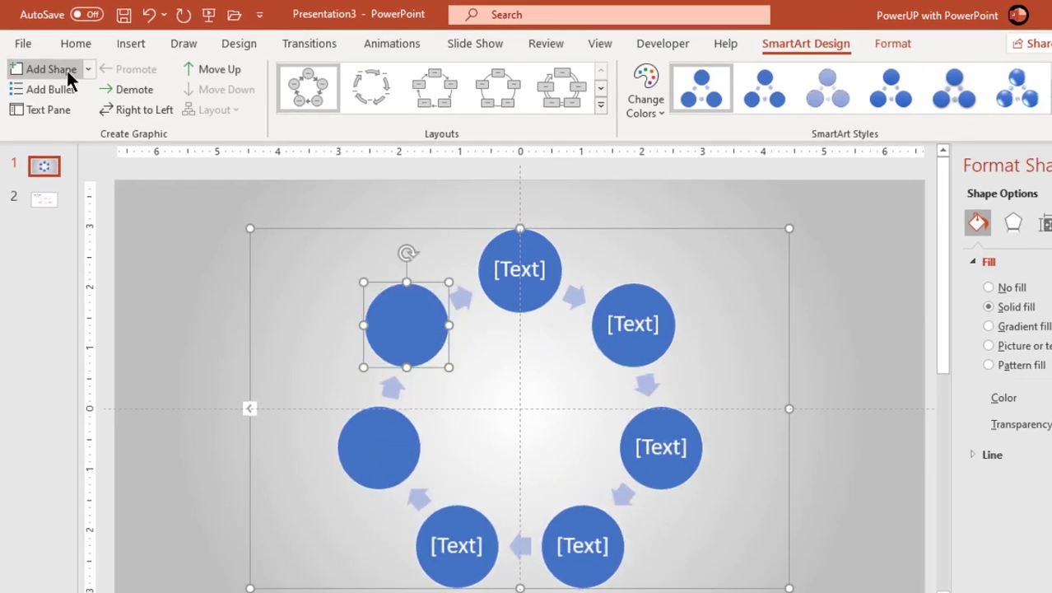
{"action": "left_click", "coordinate": [66, 68]}
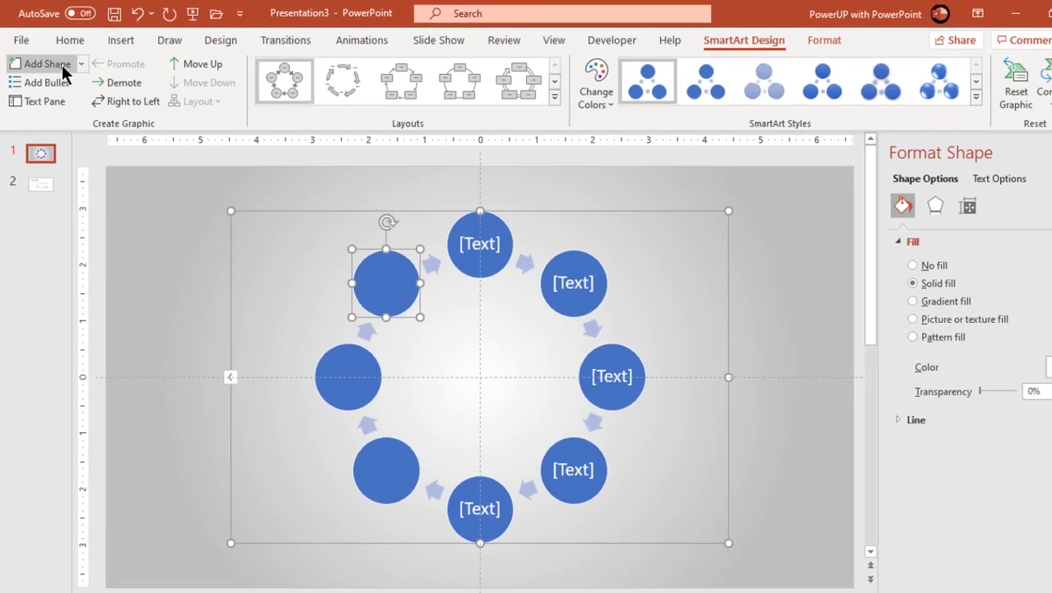
Step: Ungroup the whole SmartArt graphic twice to break it into individual circles and arrows
{"action": "left_click", "coordinate": [261, 200]}
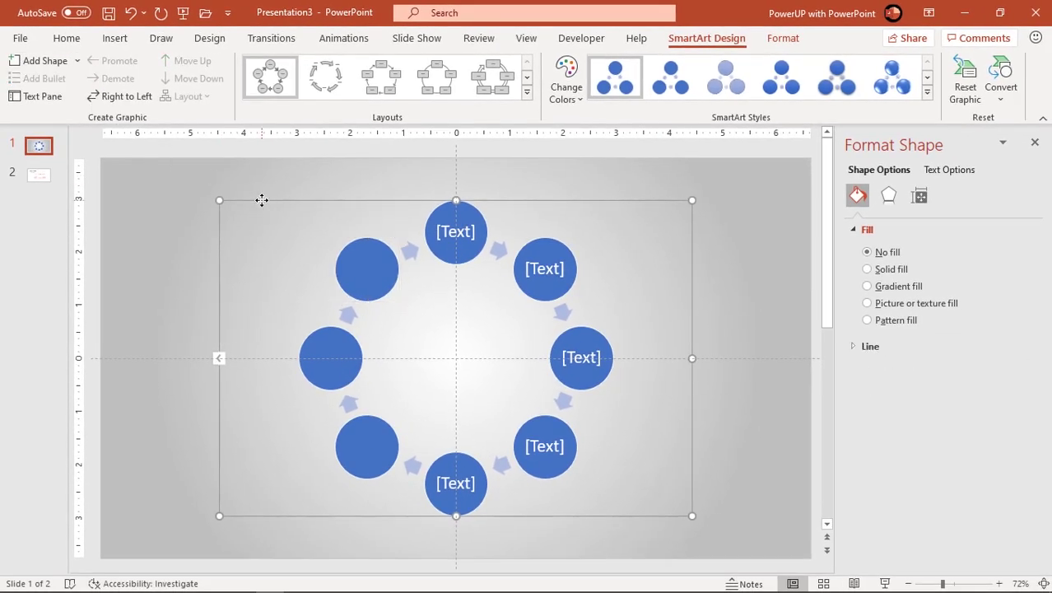
{"action": "right_click", "coordinate": [262, 200]}
{"action": "mouse_move", "coordinate": [303, 306]}
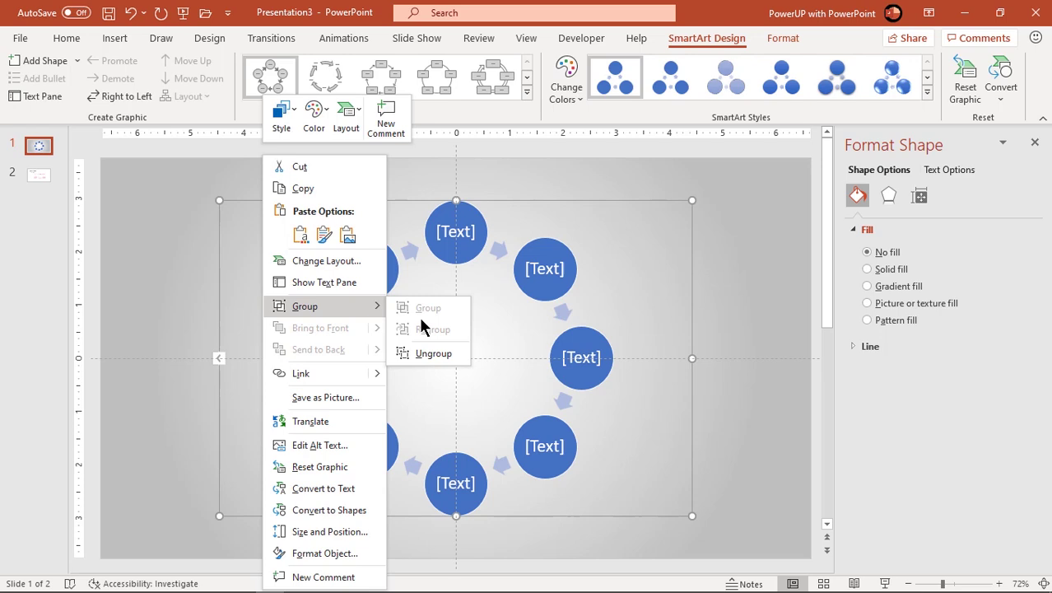
{"action": "left_click", "coordinate": [437, 358]}
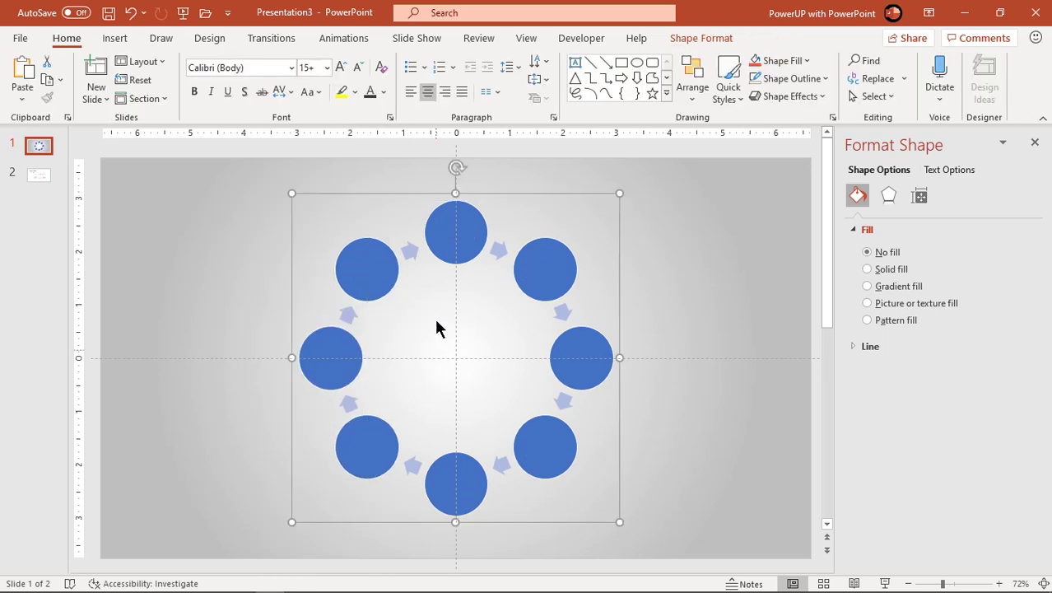
{"action": "right_click", "coordinate": [410, 196]}
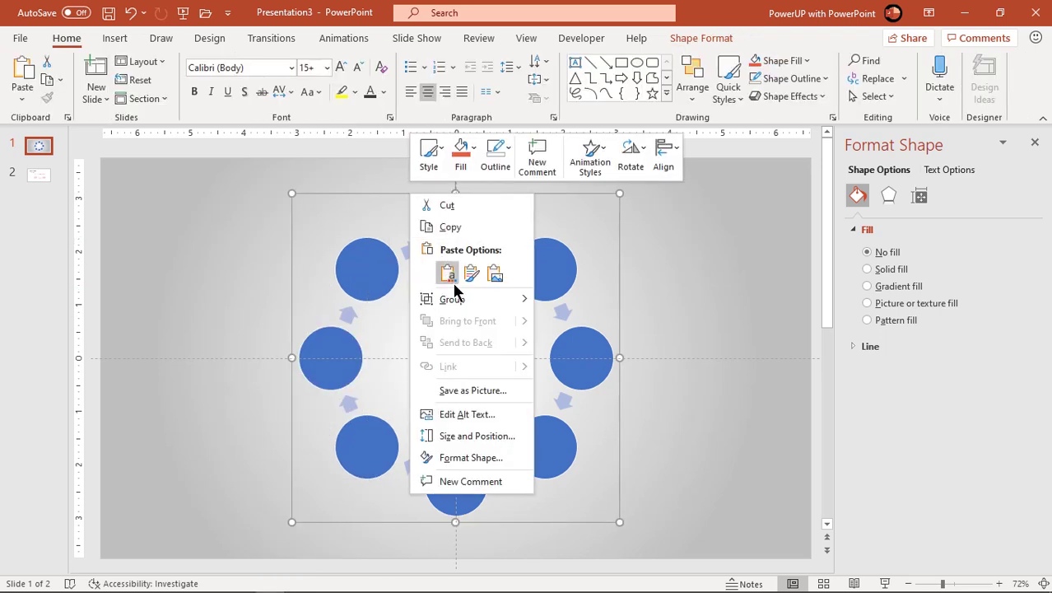
{"action": "mouse_move", "coordinate": [462, 300]}
{"action": "left_click", "coordinate": [580, 346]}
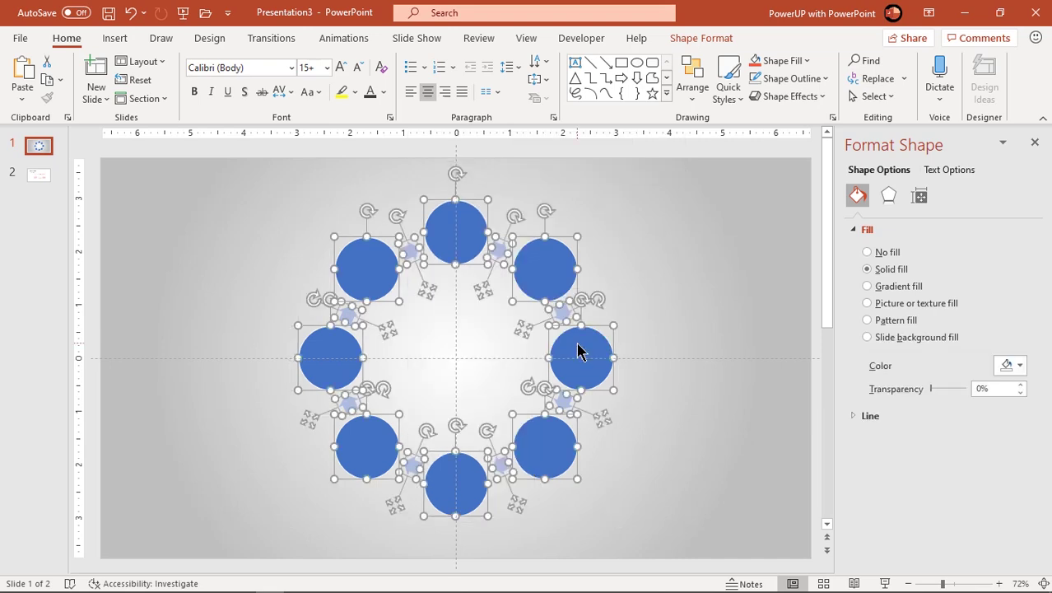
Step: Delete all eight small arrows between the circles
{"action": "left_click", "coordinate": [680, 308]}
{"action": "left_click", "coordinate": [496, 247]}
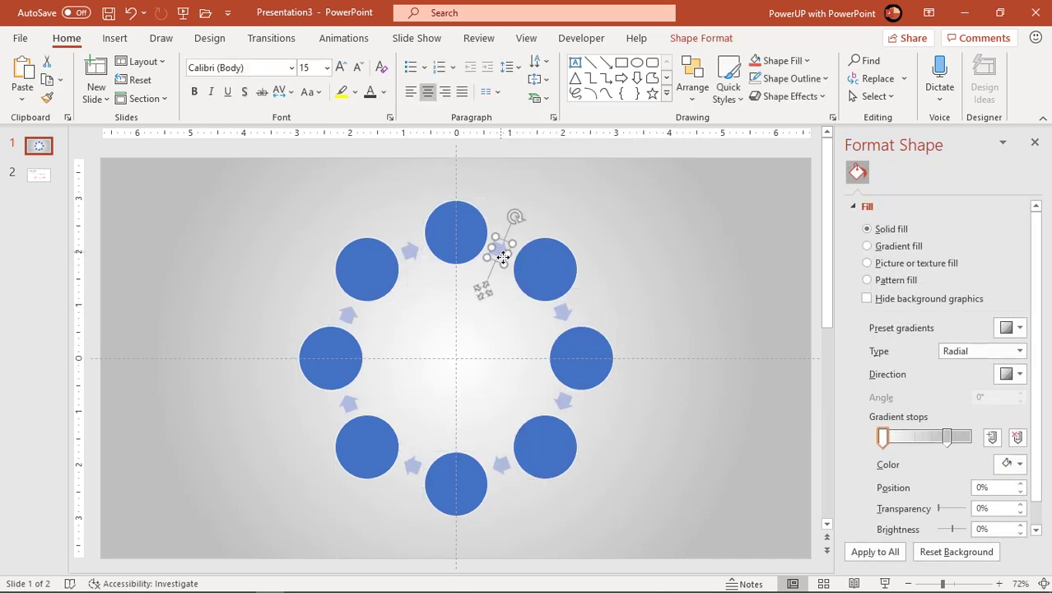
{"action": "left_click", "coordinate": [566, 316], "text": "shift"}
{"action": "left_click", "coordinate": [565, 402], "text": "shift"}
{"action": "left_click", "coordinate": [500, 466], "text": "shift"}
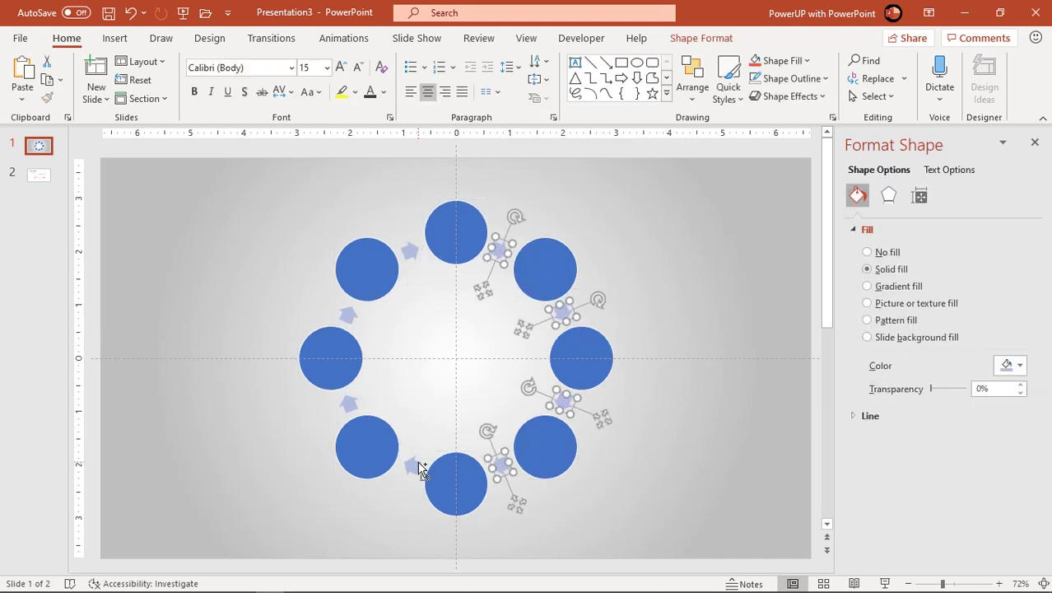
{"action": "left_click", "coordinate": [413, 465], "text": "shift"}
{"action": "left_click", "coordinate": [349, 403], "text": "shift"}
{"action": "left_click", "coordinate": [348, 315], "text": "shift"}
{"action": "left_click", "coordinate": [411, 252], "text": "shift"}
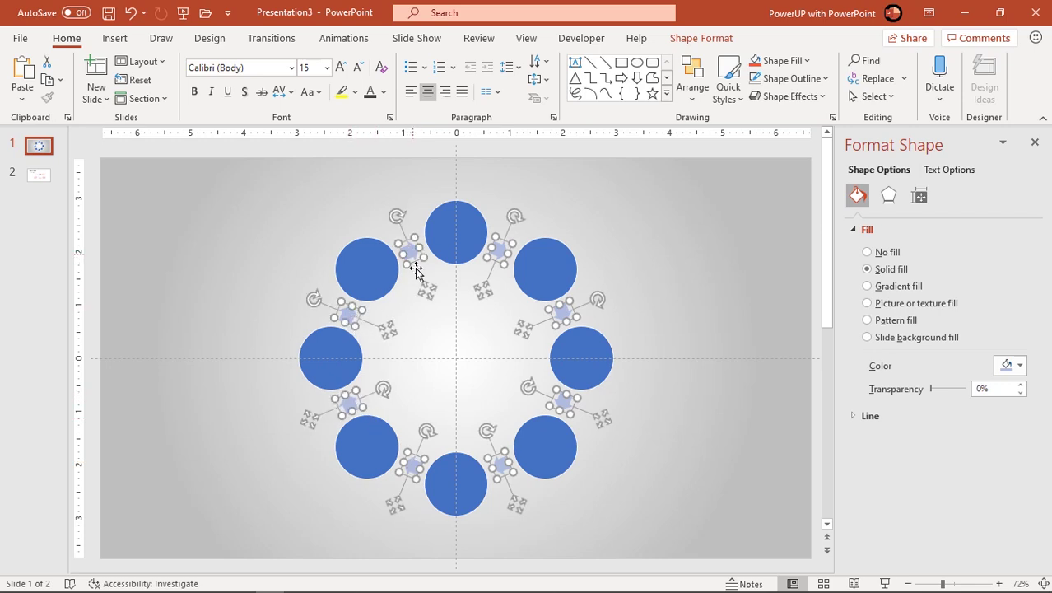
{"action": "key", "text": "Delete"}
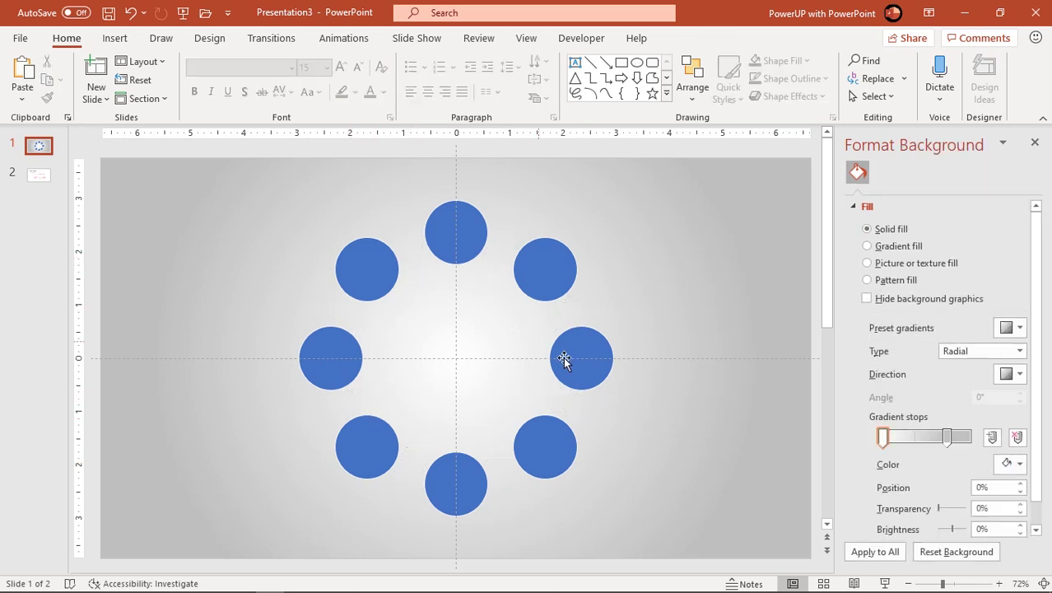
Step: Delete the two circles lying on the horizontal guide, at the far left and far right of the ring
{"action": "left_click", "coordinate": [588, 367]}
{"action": "left_click", "coordinate": [343, 368], "text": "shift"}
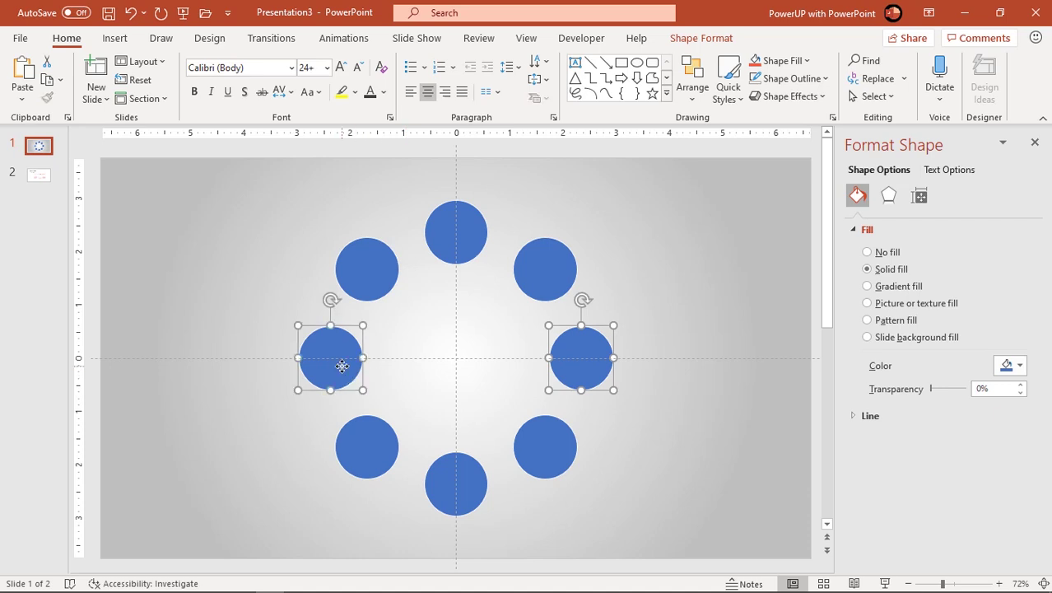
{"action": "key", "text": "Delete"}
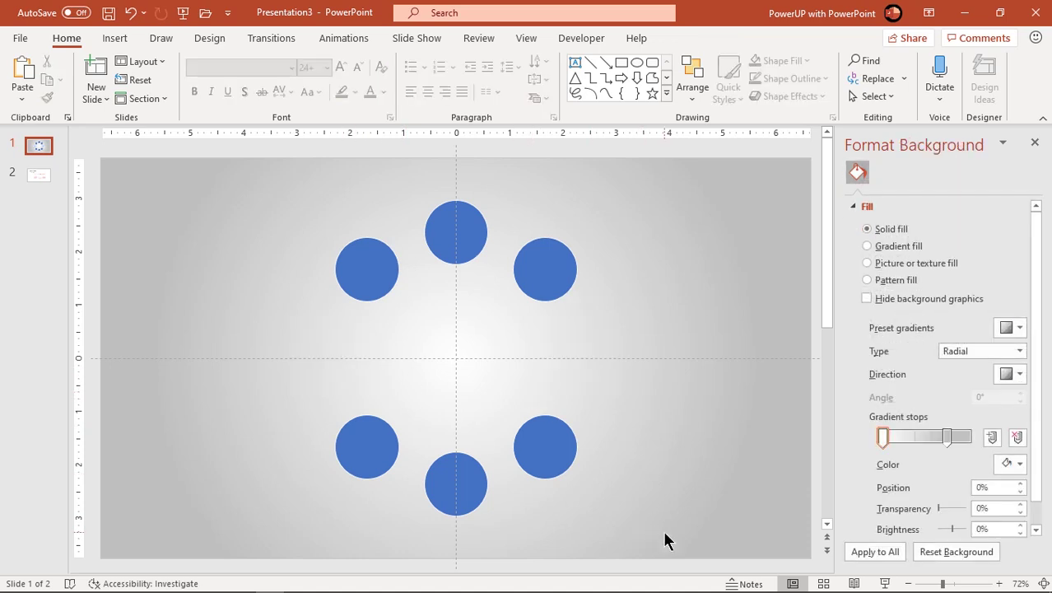
Step: Give the six remaining circles a linear gradient fill at a 90° angle and move its gray stop to 90%
{"action": "left_click_drag", "start_coordinate": [664, 532], "coordinate": [236, 177]}
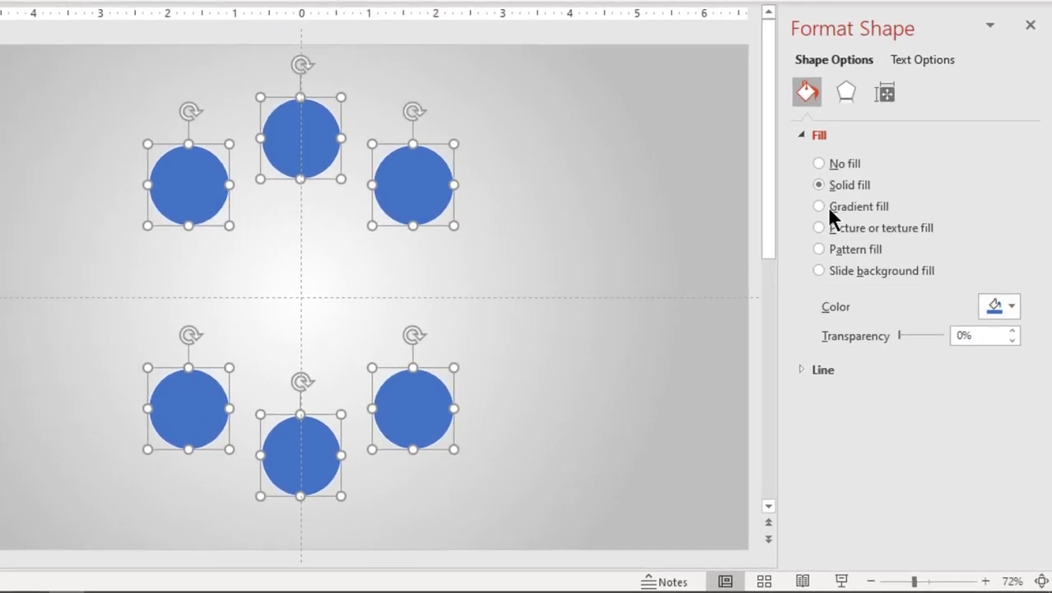
{"action": "left_click", "coordinate": [880, 285]}
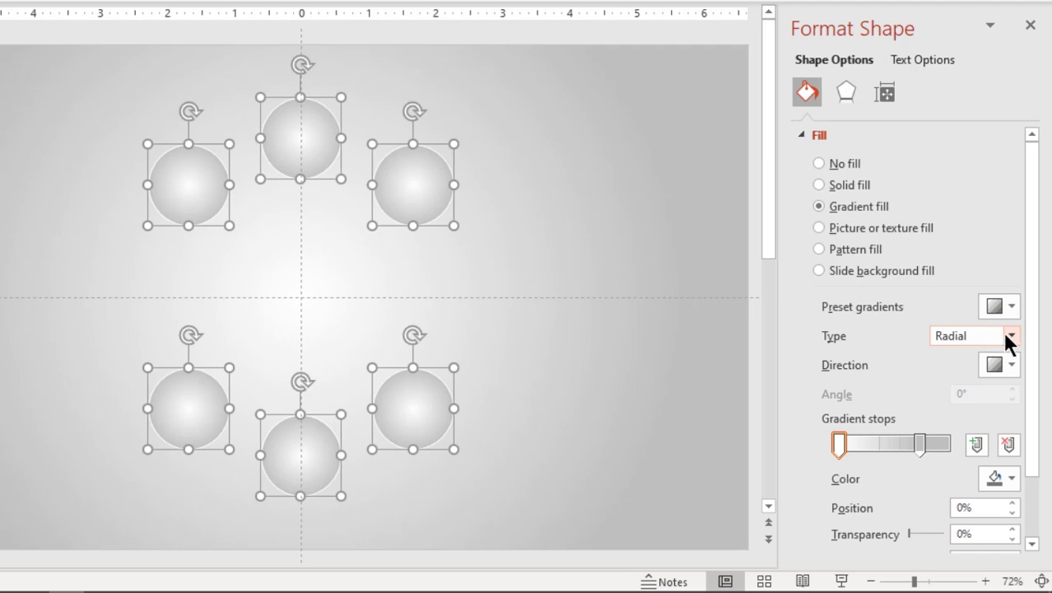
{"action": "left_click", "coordinate": [1009, 335]}
{"action": "left_click", "coordinate": [975, 354]}
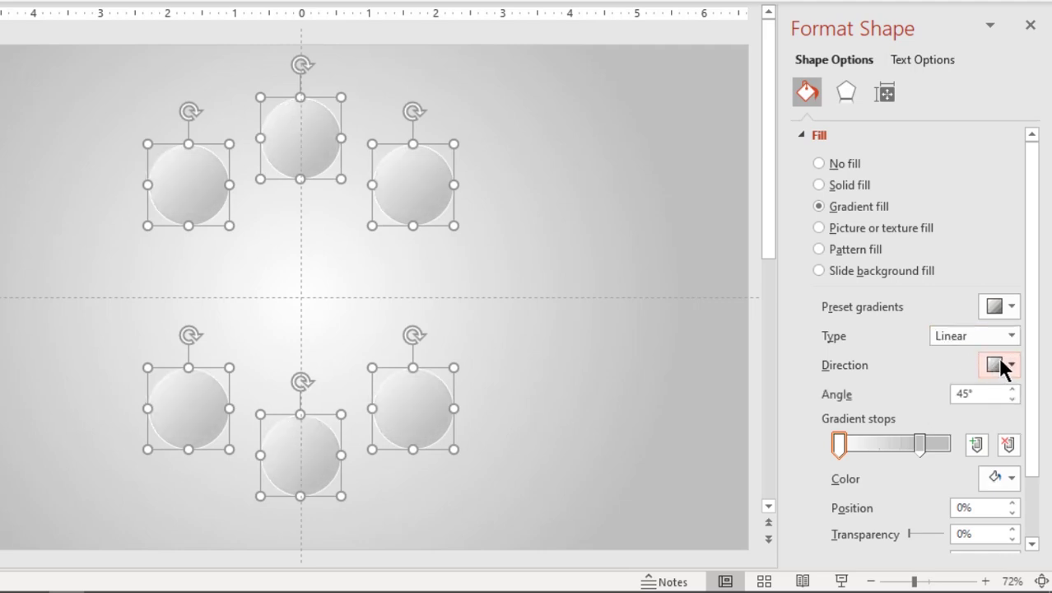
{"action": "left_click", "coordinate": [1000, 362]}
{"action": "left_click", "coordinate": [906, 398]}
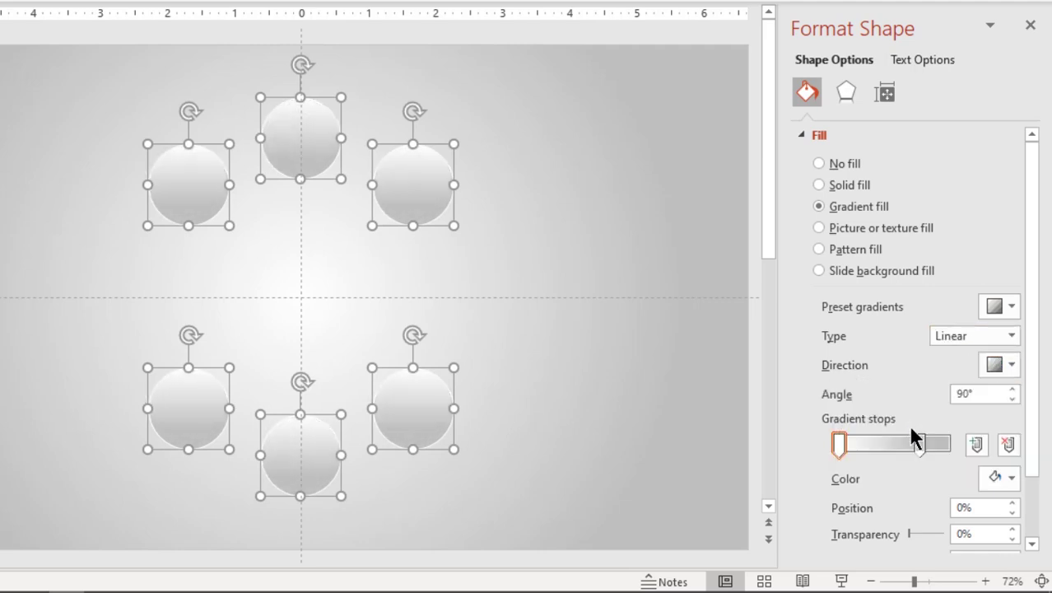
{"action": "left_click_drag", "start_coordinate": [918, 442], "coordinate": [937, 442]}
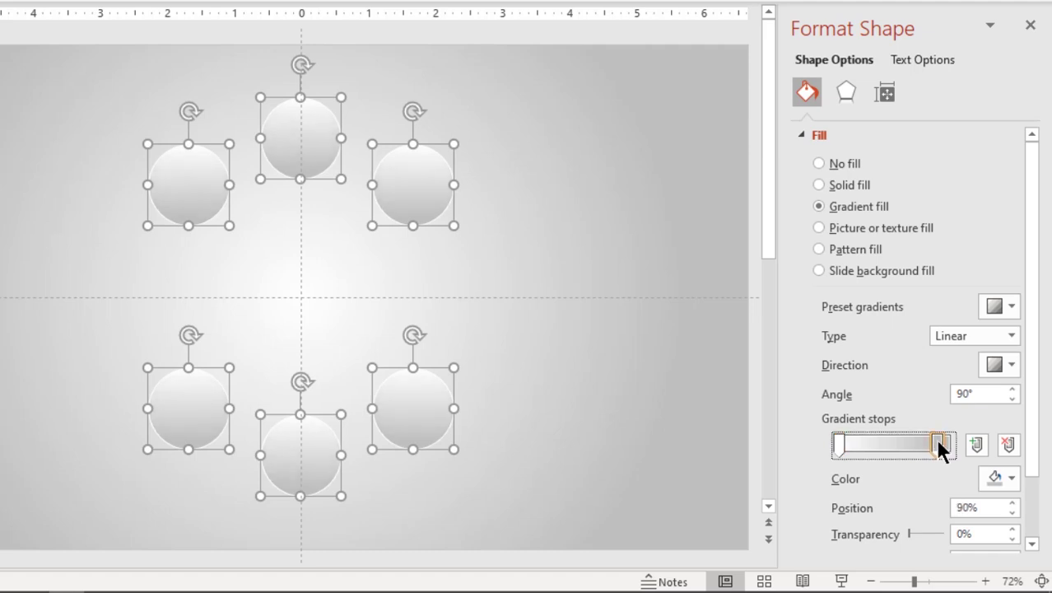
Step: Give the six circles a gradient outline and reduce it to two stops, the blue one at 100%
{"action": "left_click", "coordinate": [803, 137]}
{"action": "left_click", "coordinate": [801, 164]}
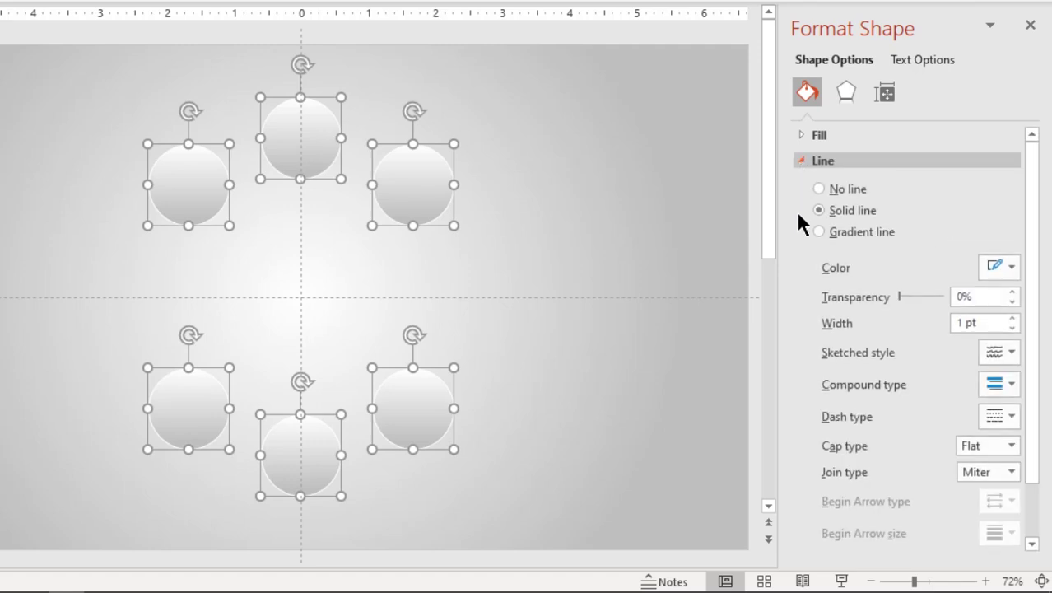
{"action": "left_click", "coordinate": [831, 232]}
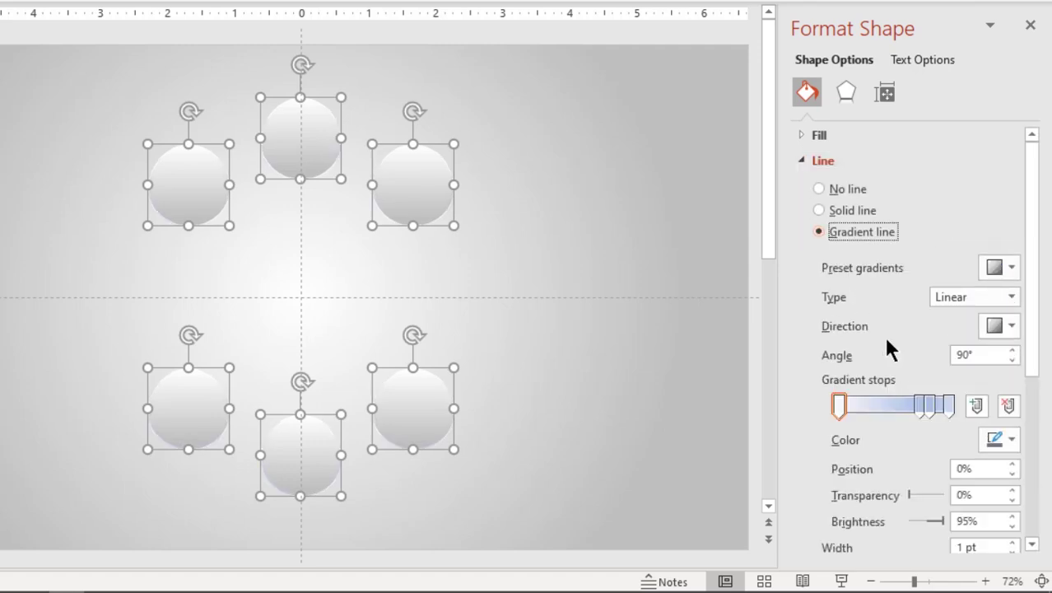
{"action": "left_click", "coordinate": [947, 404]}
{"action": "left_click", "coordinate": [1008, 406]}
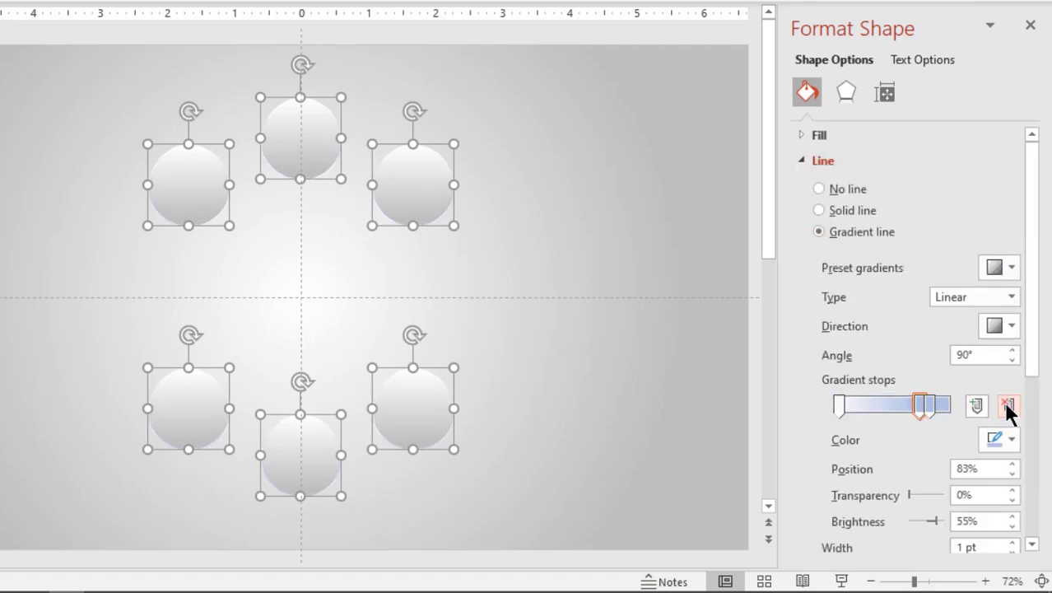
{"action": "left_click_drag", "start_coordinate": [914, 397], "coordinate": [945, 399]}
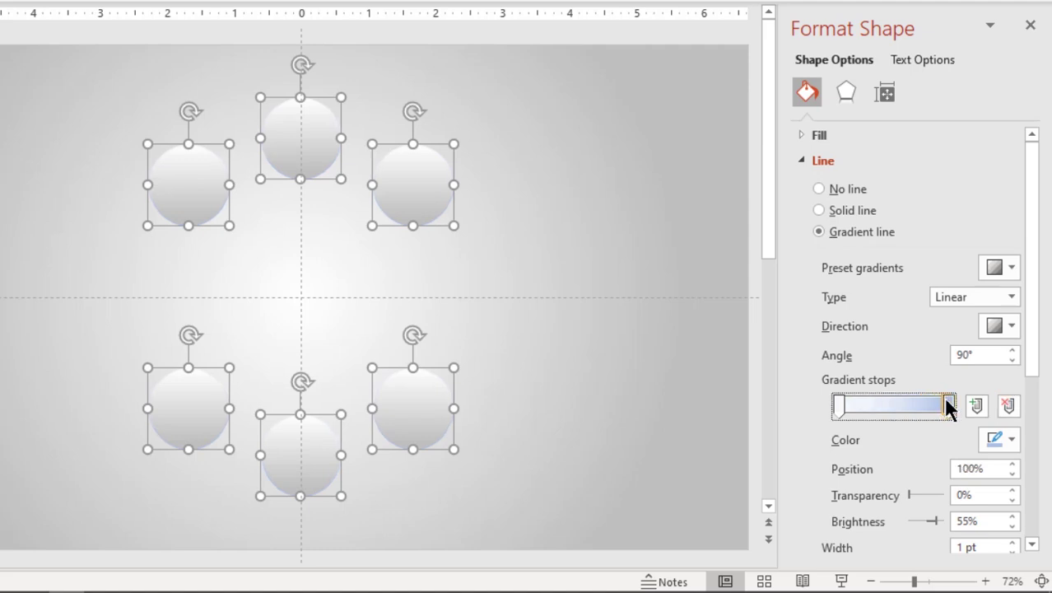
Step: Colour the outline gradient's first stop white and set its end stop to 100% transparency
{"action": "left_click", "coordinate": [839, 404]}
{"action": "left_click", "coordinate": [1001, 438]}
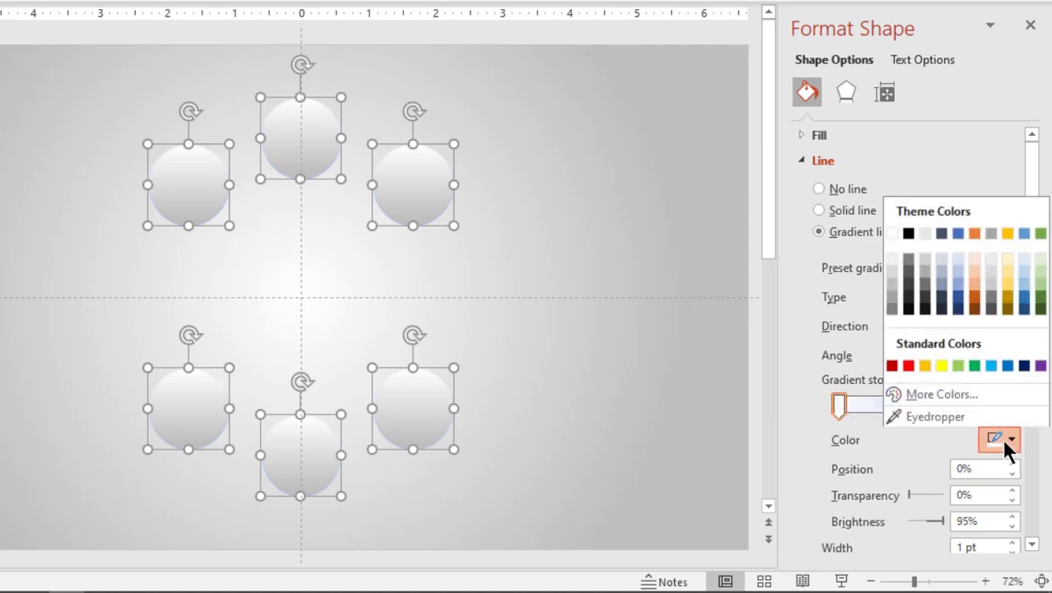
{"action": "left_click", "coordinate": [891, 234]}
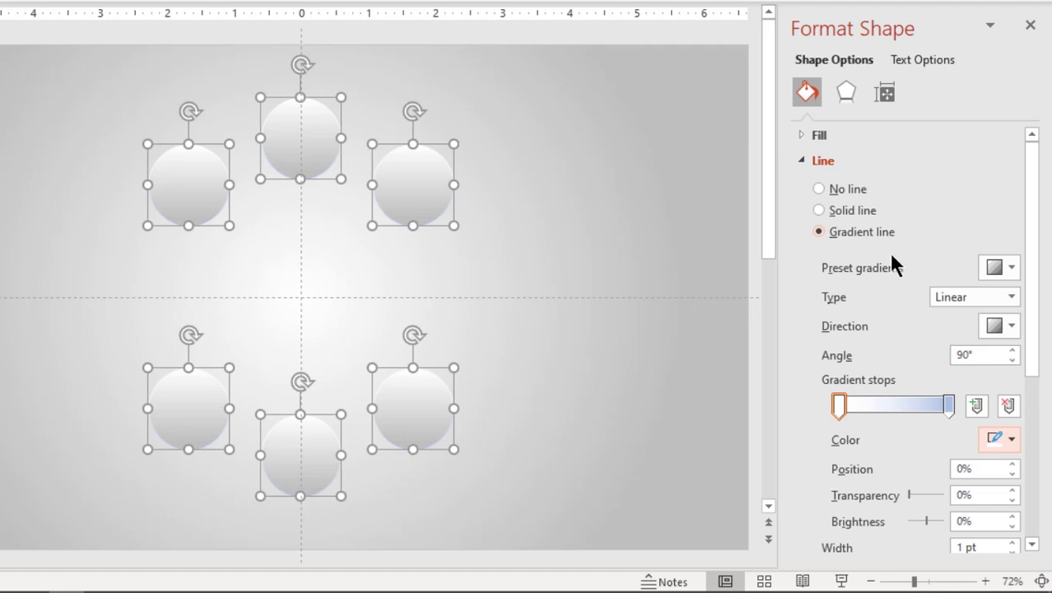
{"action": "left_click", "coordinate": [948, 404]}
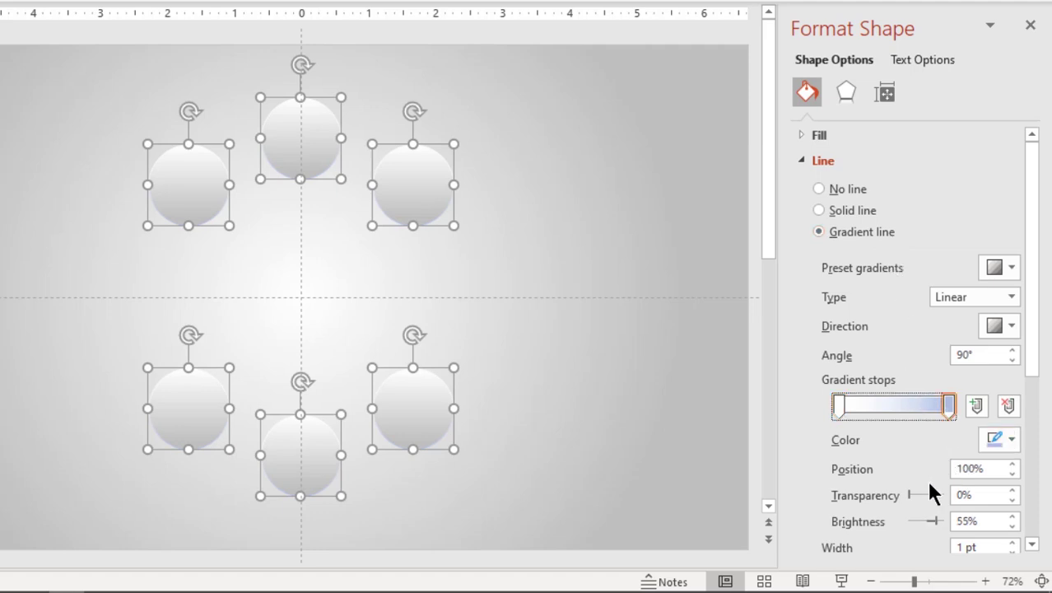
{"action": "left_click_drag", "start_coordinate": [910, 495], "coordinate": [950, 488]}
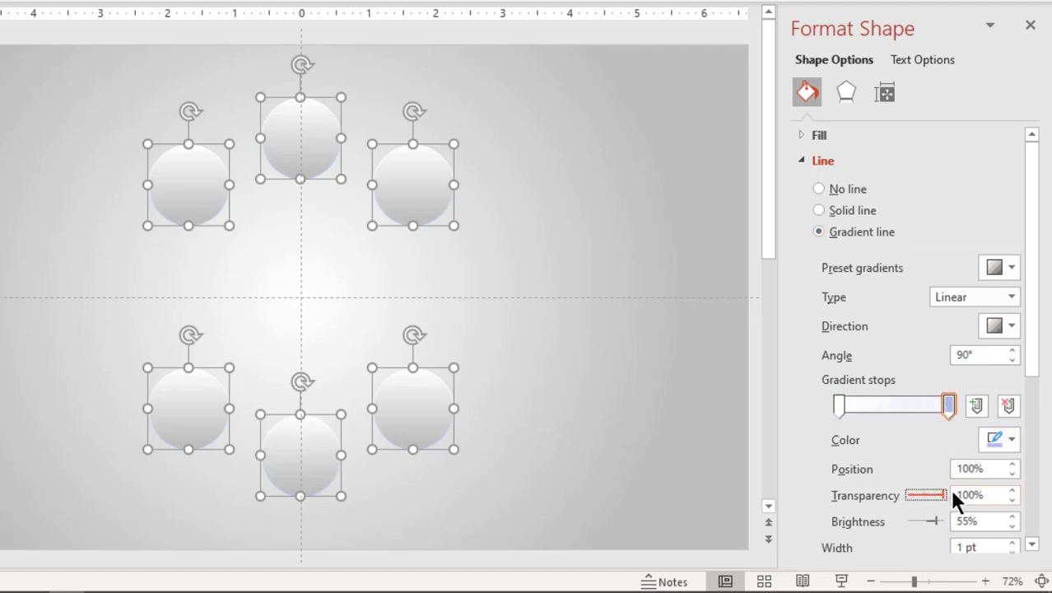
Step: Set the gradient outline width of the six circles to 3 pt and deselect them
{"action": "left_click_drag", "start_coordinate": [1027, 336], "coordinate": [1047, 455]}
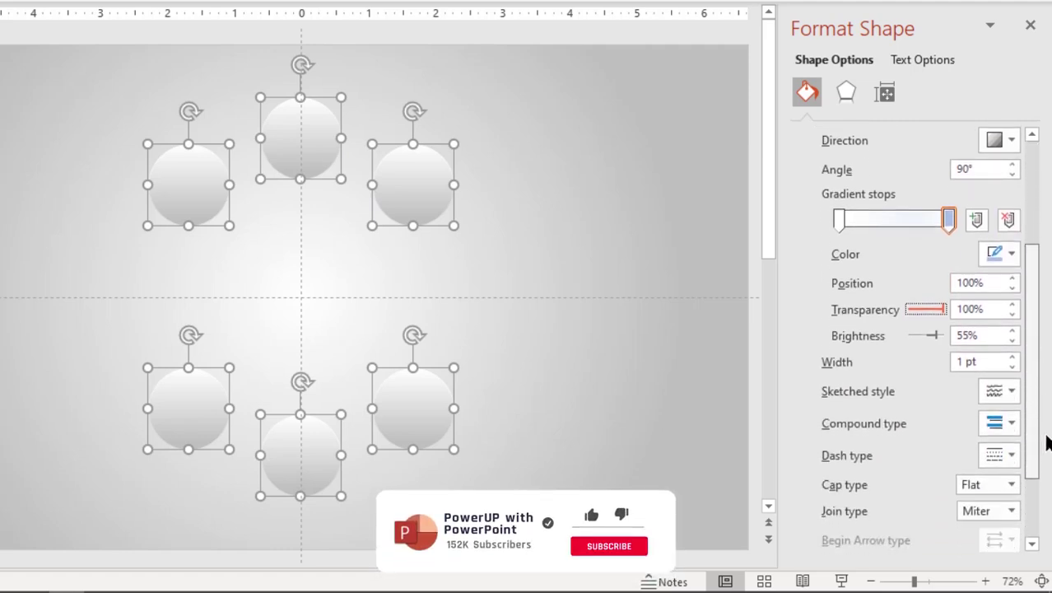
{"action": "left_click", "coordinate": [1012, 406]}
{"action": "left_click", "coordinate": [1012, 406]}
{"action": "left_click", "coordinate": [1011, 356]}
{"action": "left_click", "coordinate": [1012, 356]}
{"action": "left_click", "coordinate": [1011, 356]}
{"action": "left_click", "coordinate": [1012, 356]}
{"action": "left_click", "coordinate": [1011, 356]}
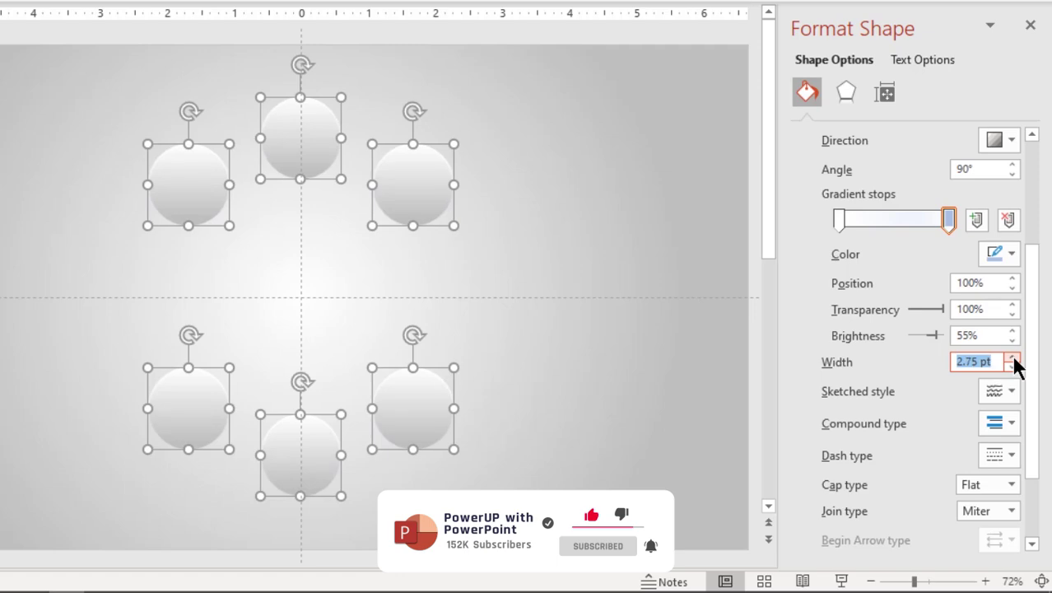
{"action": "left_click", "coordinate": [1012, 356]}
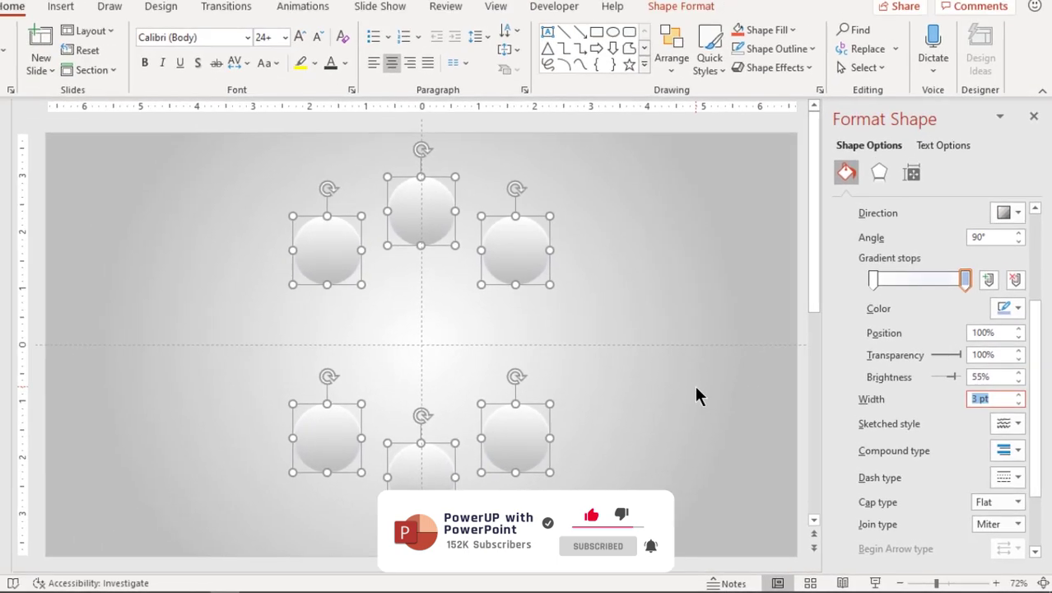
{"action": "left_click", "coordinate": [627, 344]}
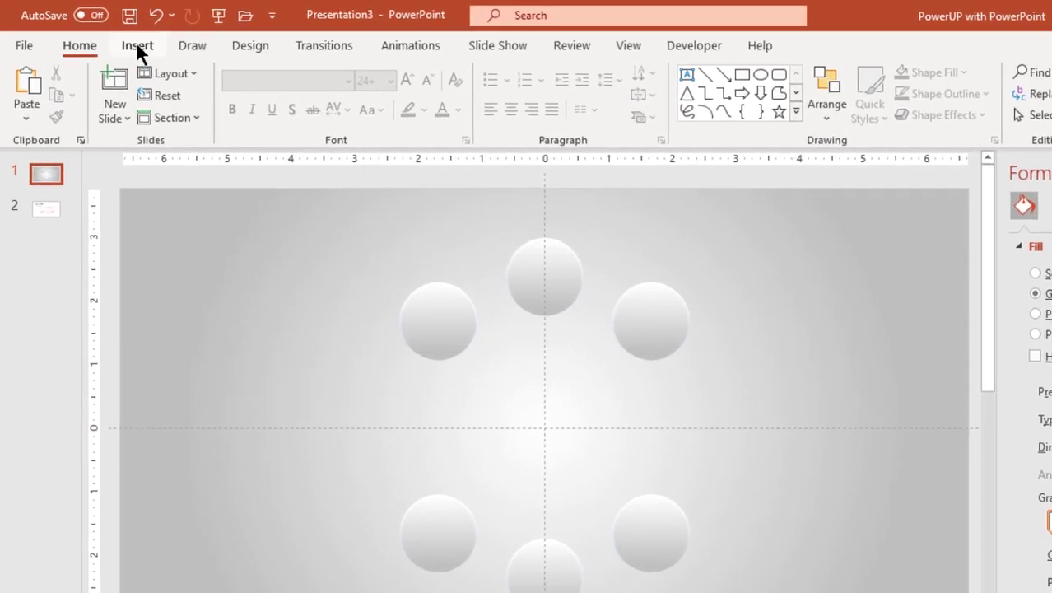
Step: Draw a circle about 1.78" in diameter in the empty area to the left of the ring
{"action": "left_click", "coordinate": [115, 39]}
{"action": "left_click", "coordinate": [291, 123]}
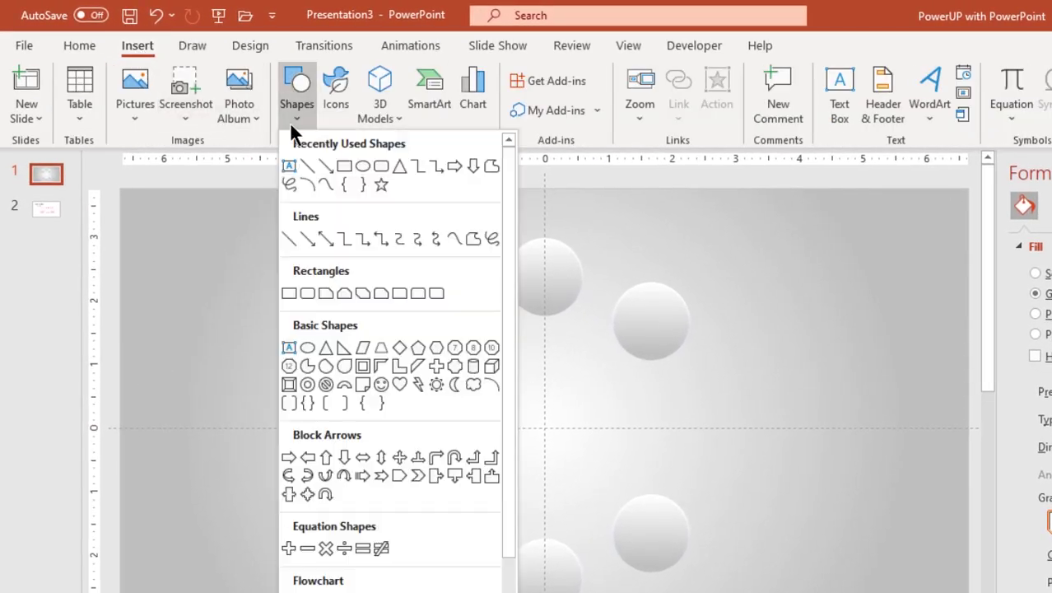
{"action": "left_click", "coordinate": [364, 166]}
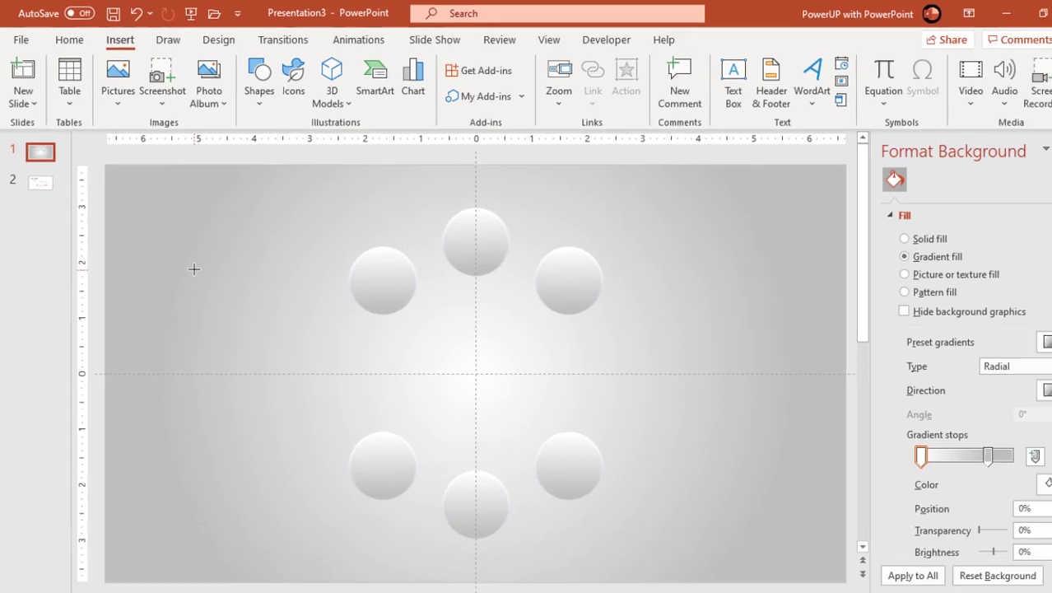
{"action": "left_click_drag", "start_coordinate": [186, 258], "coordinate": [280, 347]}
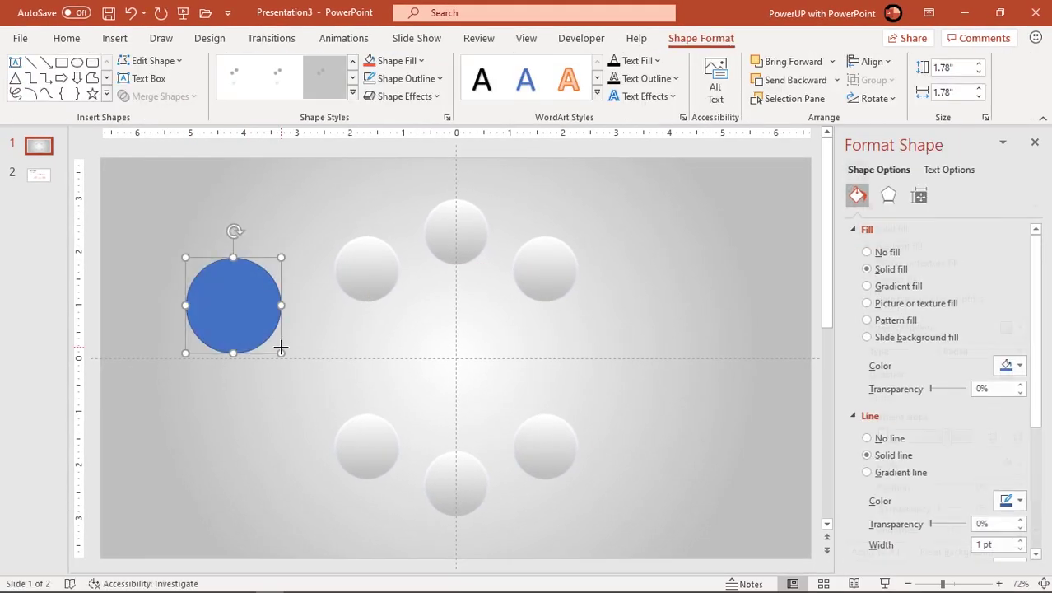
Step: Remove the new circle's outline and fill it with dark gray
{"action": "left_click", "coordinate": [405, 79]}
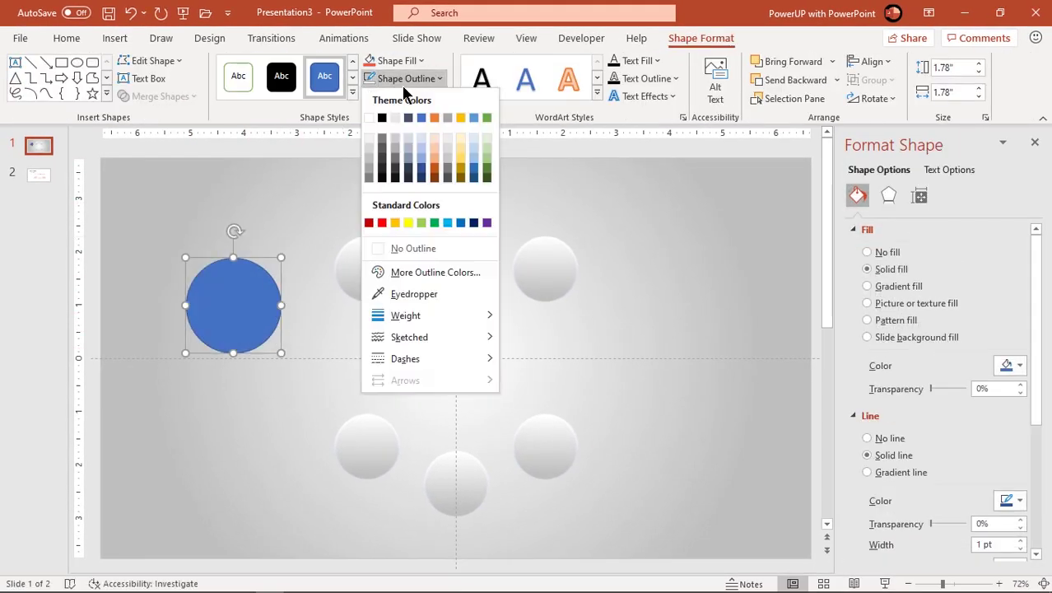
{"action": "left_click", "coordinate": [401, 248]}
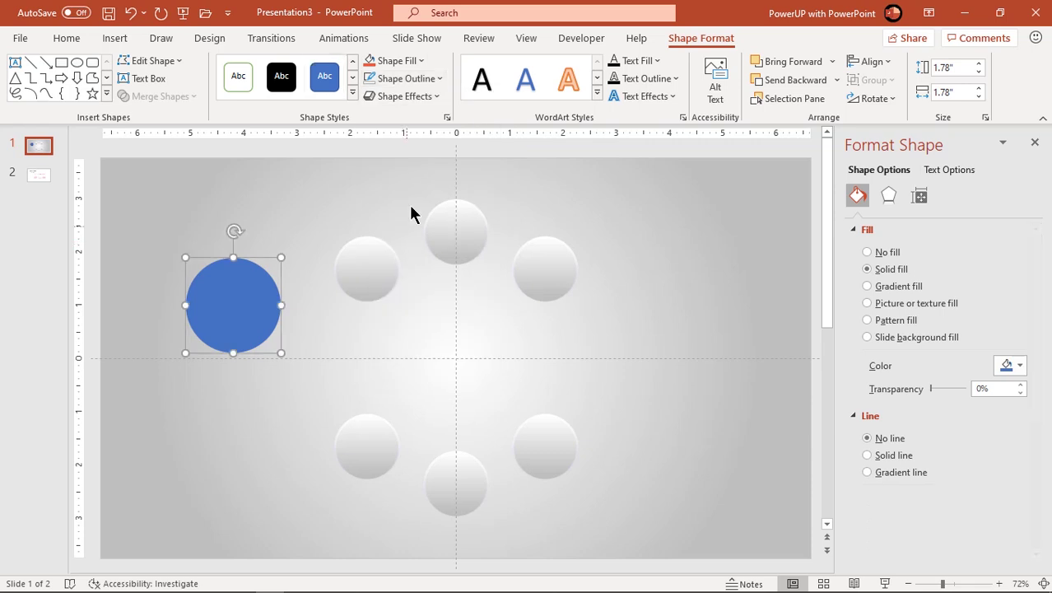
{"action": "left_click", "coordinate": [403, 62]}
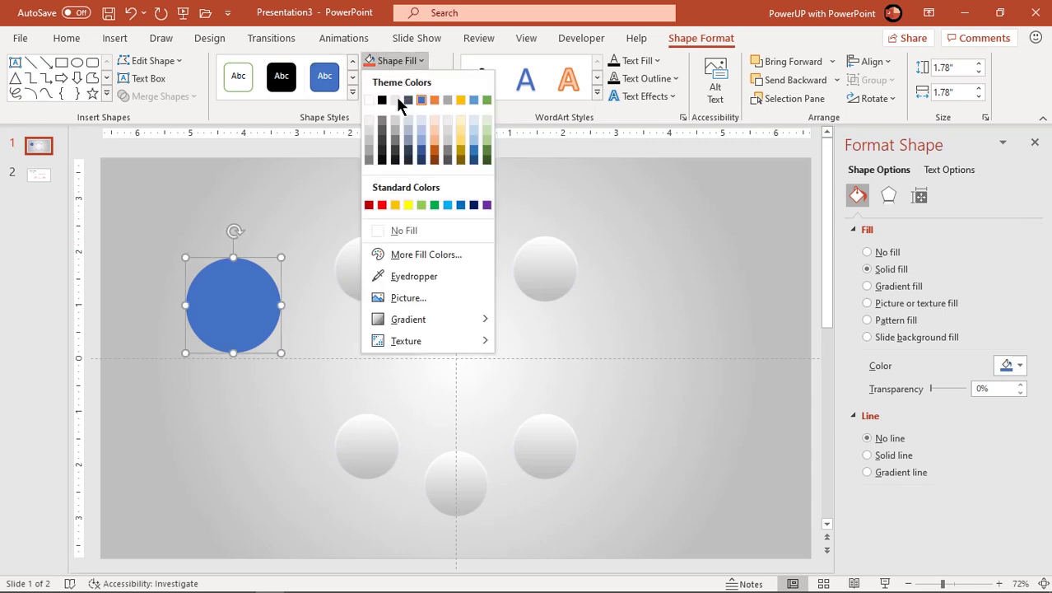
{"action": "left_click", "coordinate": [382, 142]}
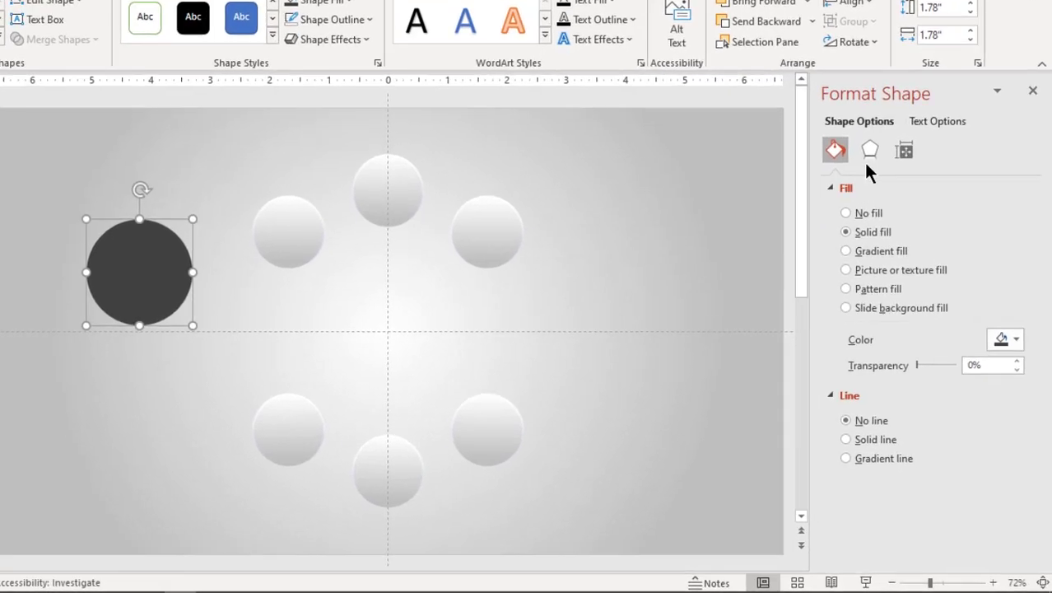
Step: Apply a 31 pt soft edge to the dark gray circle
{"action": "left_click", "coordinate": [870, 150]}
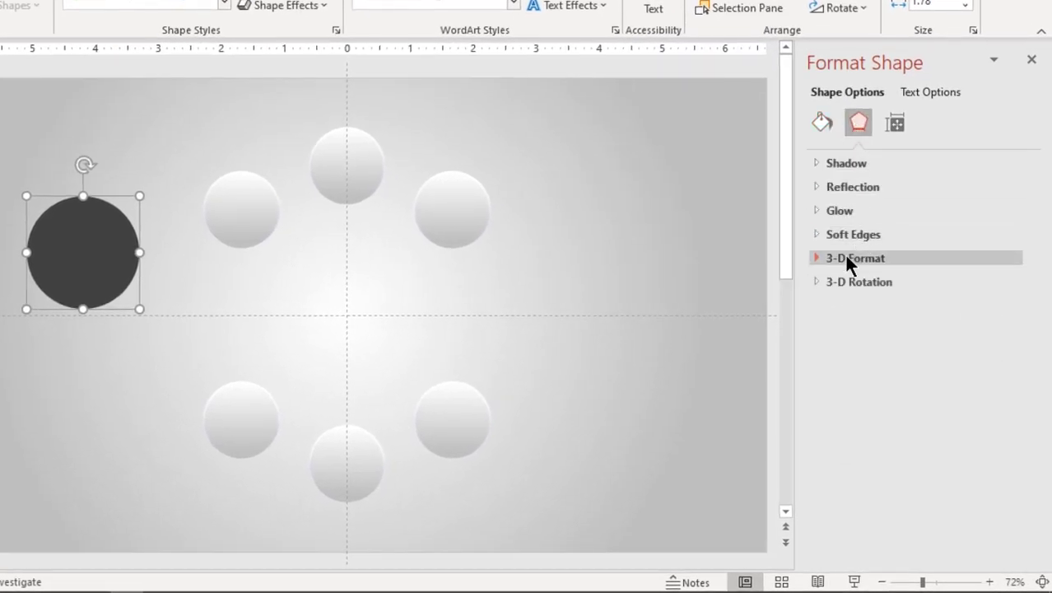
{"action": "left_click", "coordinate": [835, 236]}
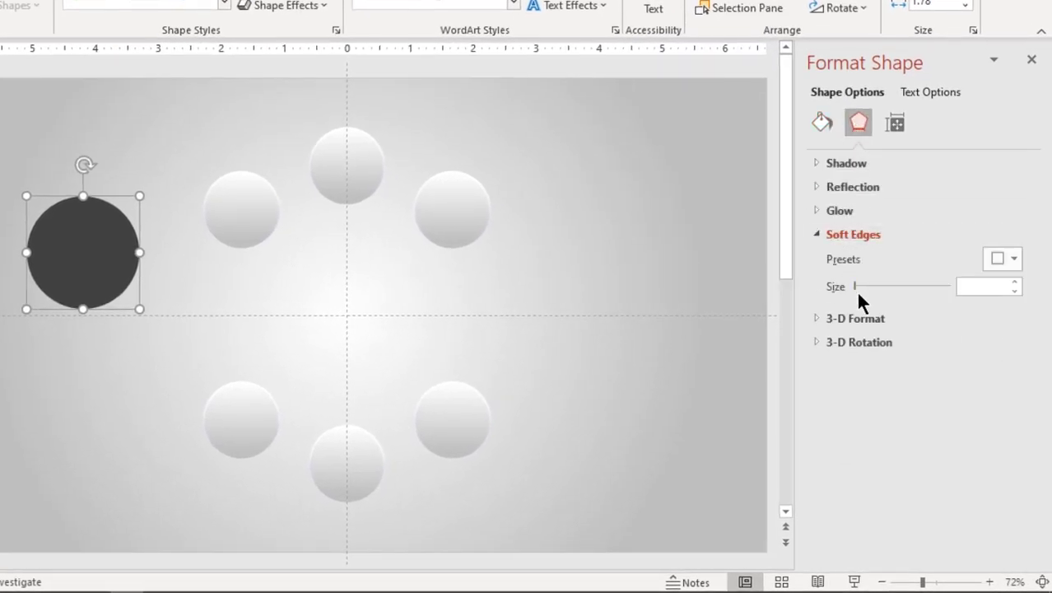
{"action": "left_click_drag", "start_coordinate": [855, 285], "coordinate": [885, 285]}
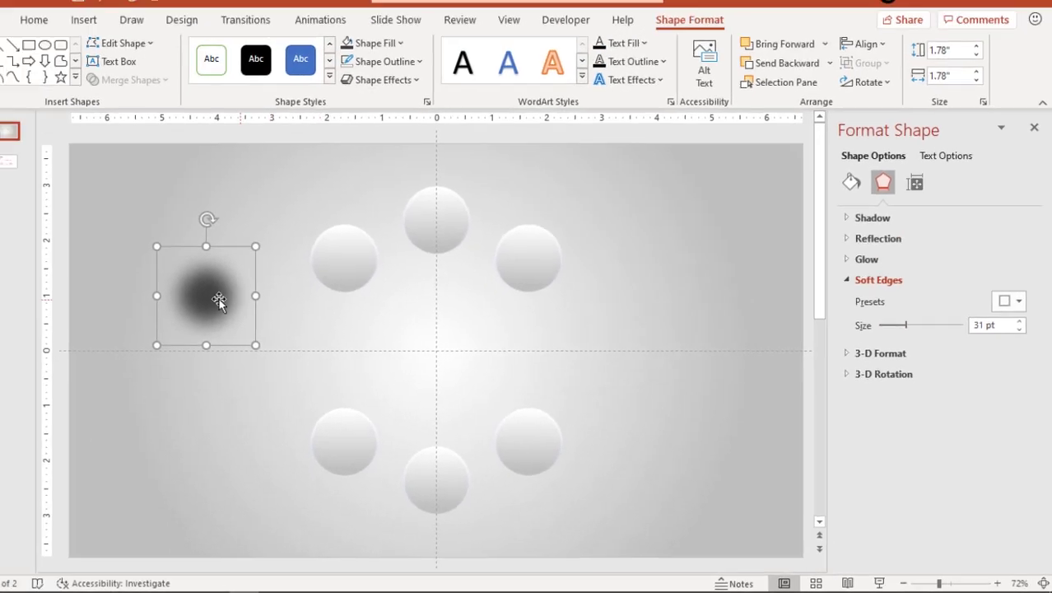
Step: Move the blurred circle onto the ring's top circle, slightly lower, and send it to the back as a shadow
{"action": "left_click_drag", "start_coordinate": [92, 253], "coordinate": [357, 194]}
{"action": "left_click_drag", "start_coordinate": [464, 257], "coordinate": [461, 242]}
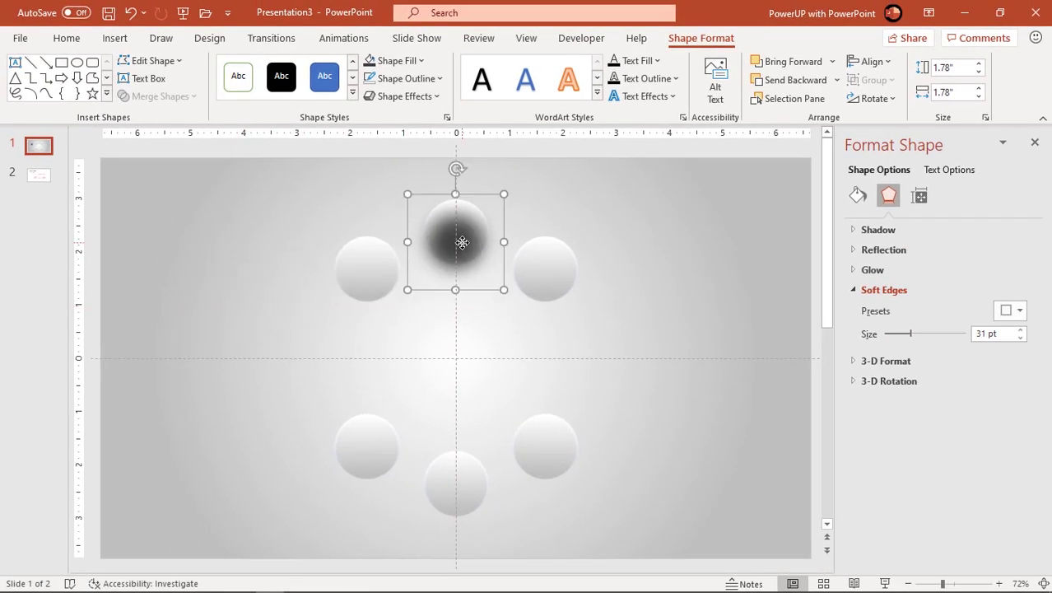
{"action": "right_click", "coordinate": [461, 250]}
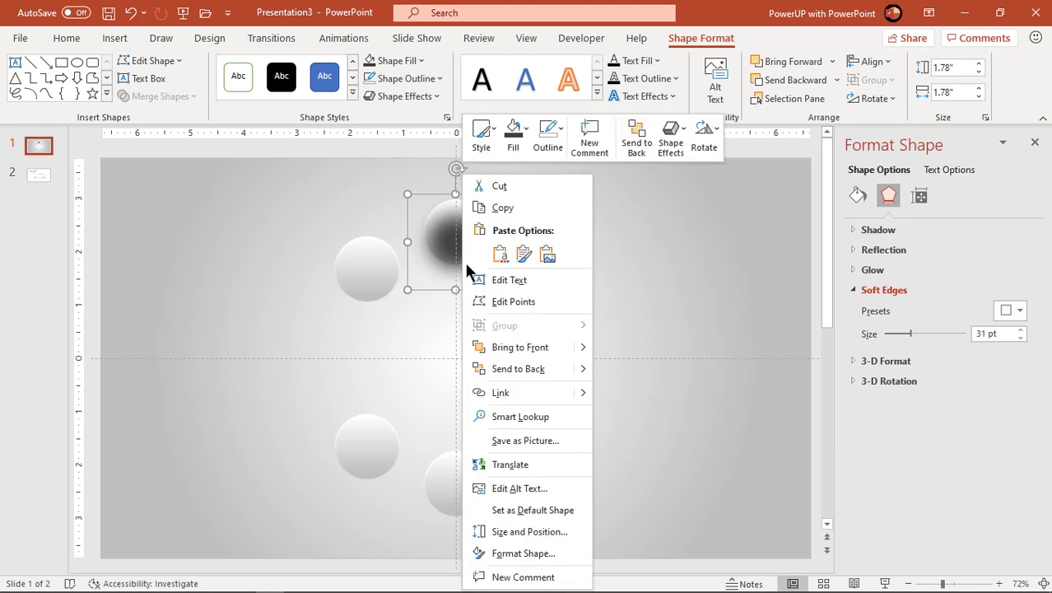
{"action": "left_click", "coordinate": [504, 370]}
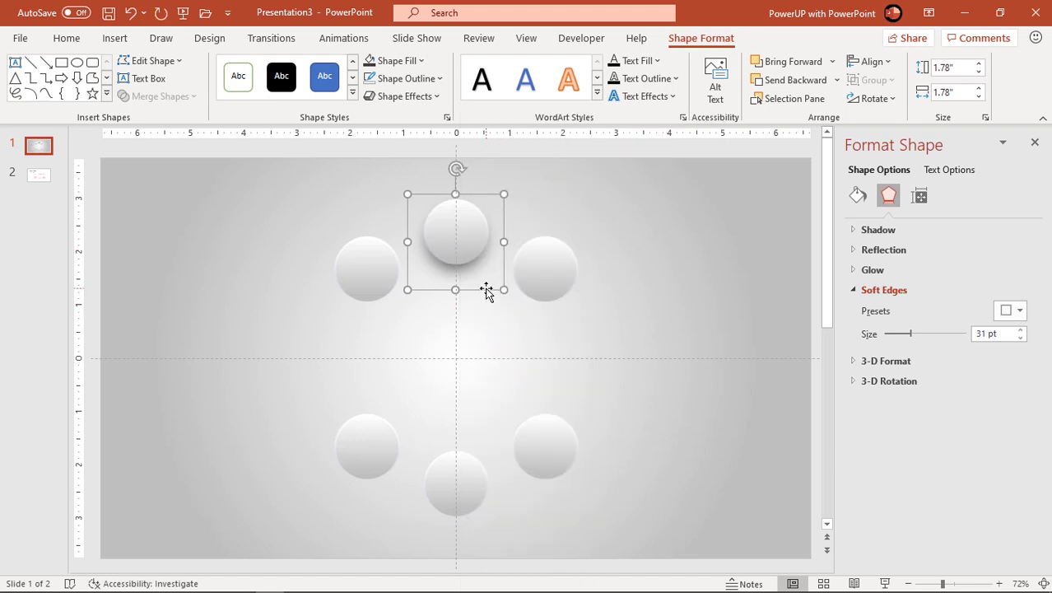
Step: Copy the blurred shadow onto the upper-right circle, nudge it down slightly, and send it to the back
{"action": "left_click_drag", "start_coordinate": [485, 294], "coordinate": [564, 328]}
{"action": "key", "text": "ctrl+Down"}
{"action": "key", "text": "ctrl+Down"}
{"action": "key", "text": "ctrl+Down"}
{"action": "key", "text": "ctrl+Down"}
{"action": "right_click", "coordinate": [563, 329]}
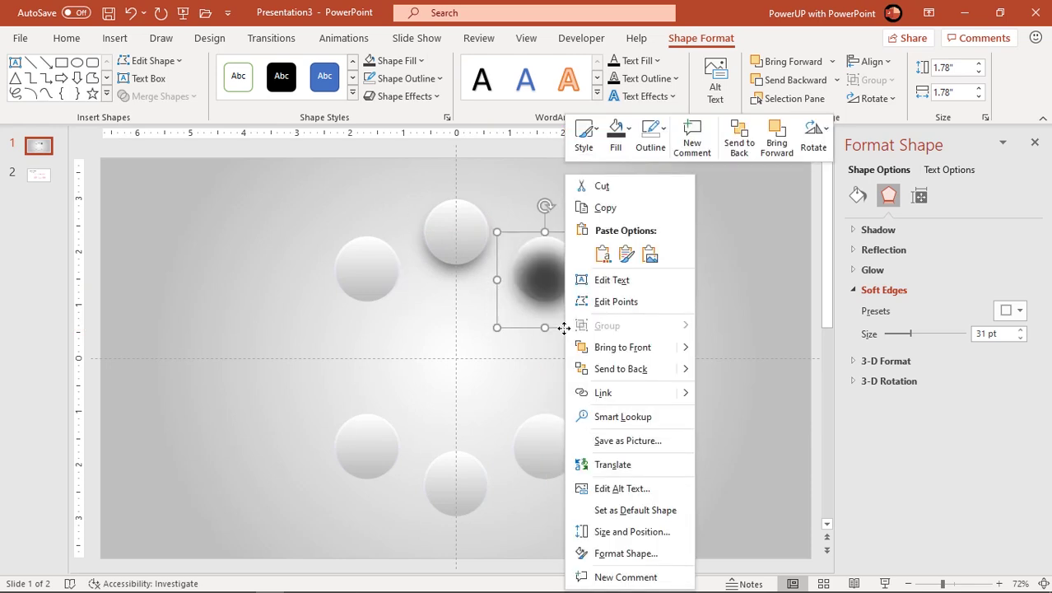
{"action": "left_click", "coordinate": [609, 368]}
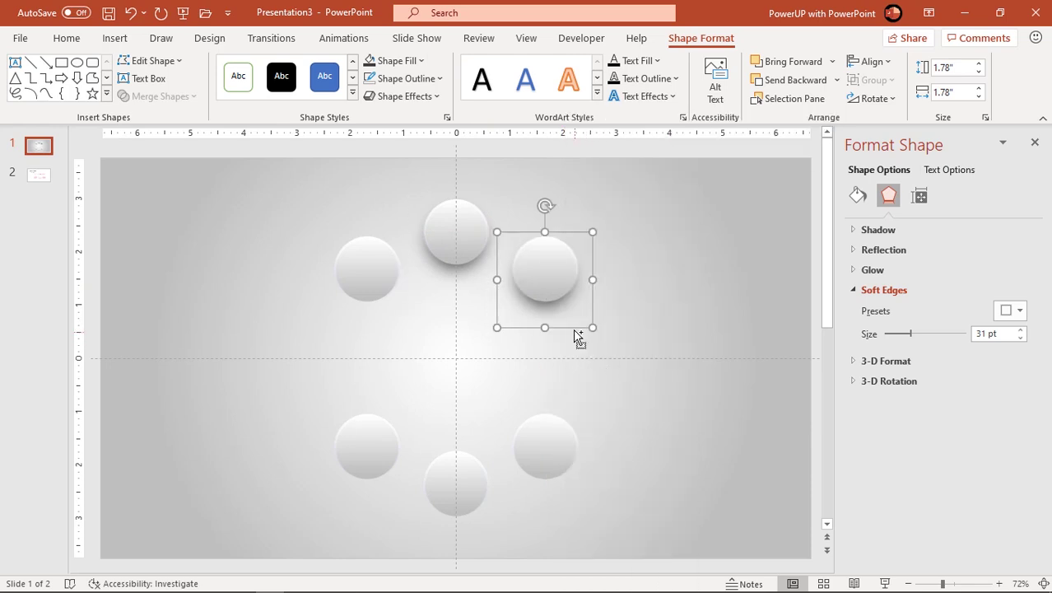
Step: Place shadow copies at the upper-left and lower-left circles, send both to the back, and nudge the lower-left one down
{"action": "left_click_drag", "start_coordinate": [571, 325], "coordinate": [388, 500]}
{"action": "right_click", "coordinate": [399, 333]}
{"action": "left_click", "coordinate": [426, 367]}
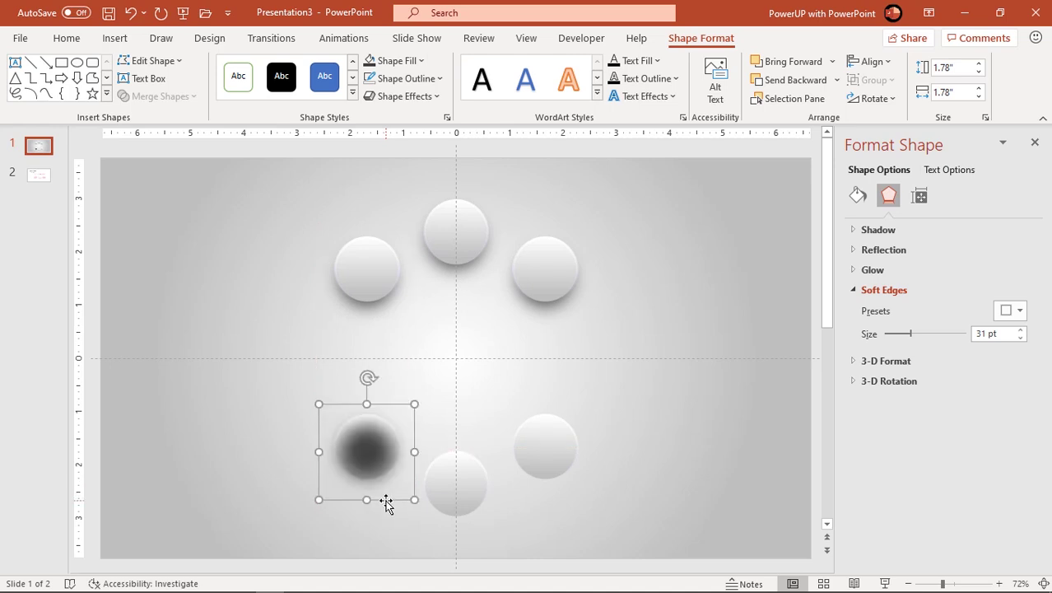
{"action": "right_click", "coordinate": [386, 504]}
{"action": "left_click", "coordinate": [437, 279]}
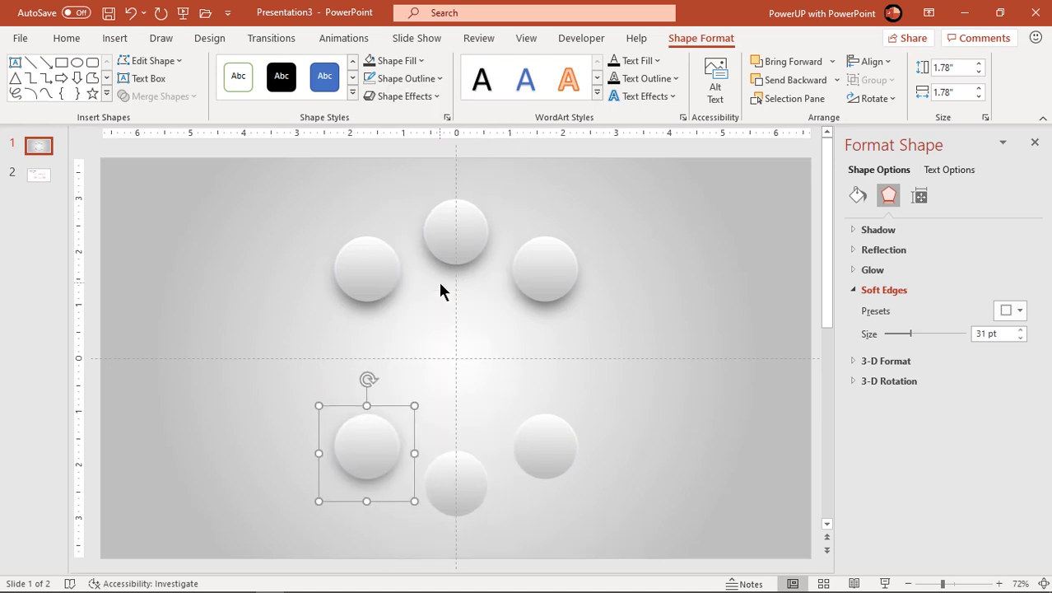
{"action": "key", "text": "Down"}
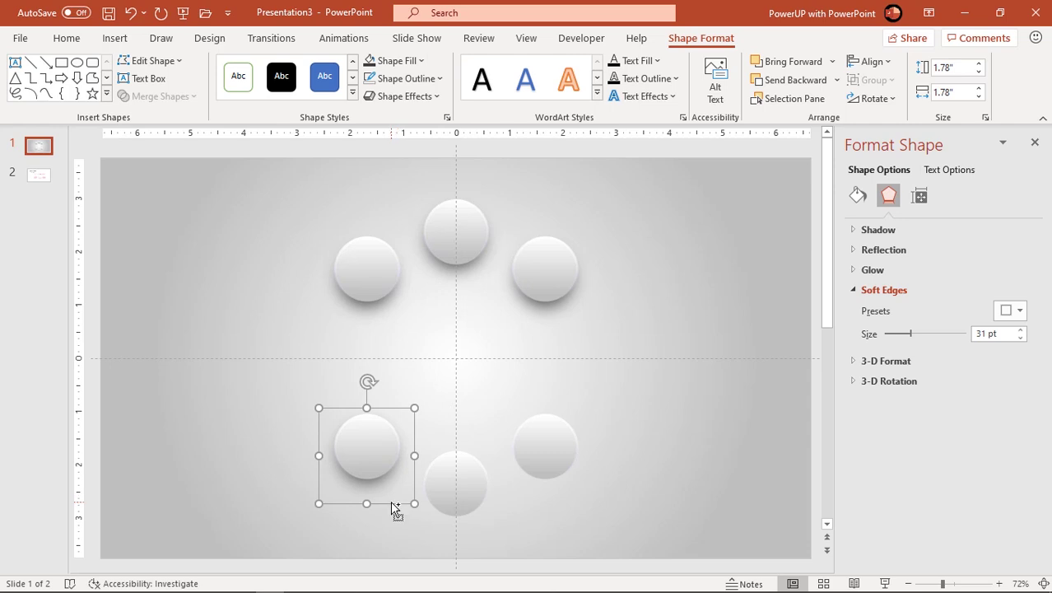
Step: Copy the shadow onto the bottom circle, slightly below its centre, and send the copy to the back
{"action": "left_click_drag", "start_coordinate": [393, 505], "coordinate": [482, 543]}
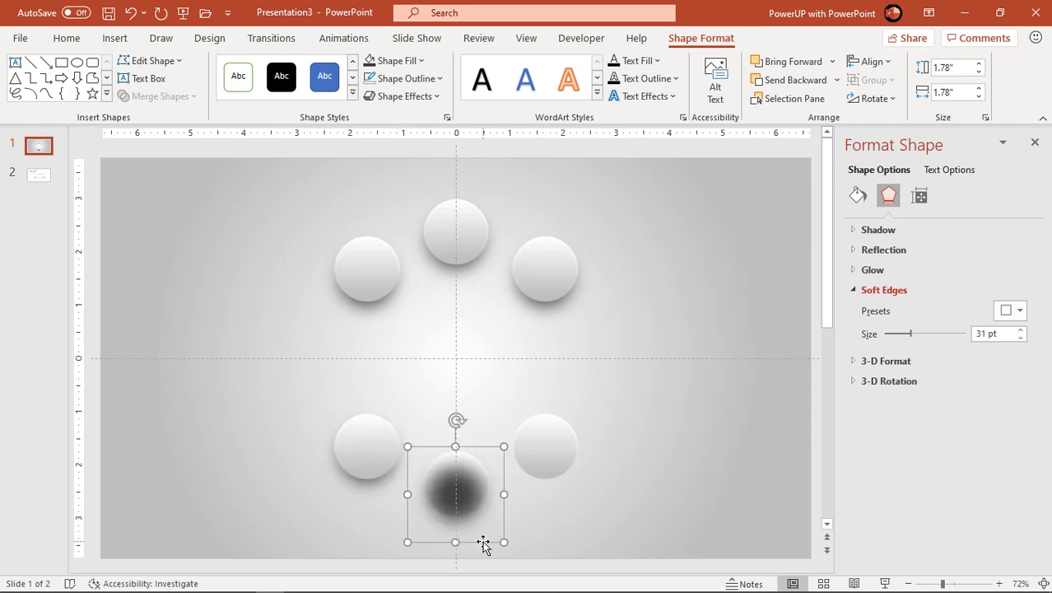
{"action": "right_click", "coordinate": [483, 545]}
{"action": "left_click", "coordinate": [538, 329]}
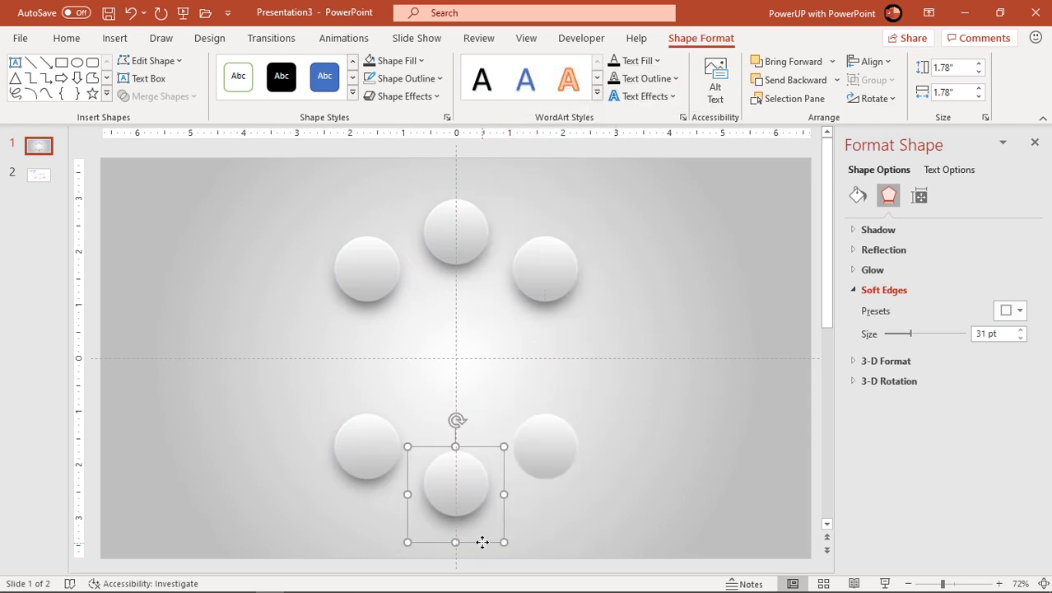
Step: Copy the shadow onto the lower-right circle, send it to the back, adjust its position slightly, and deselect it
{"action": "left_click_drag", "start_coordinate": [482, 542], "coordinate": [577, 511]}
{"action": "right_click", "coordinate": [573, 504]}
{"action": "left_click", "coordinate": [641, 288]}
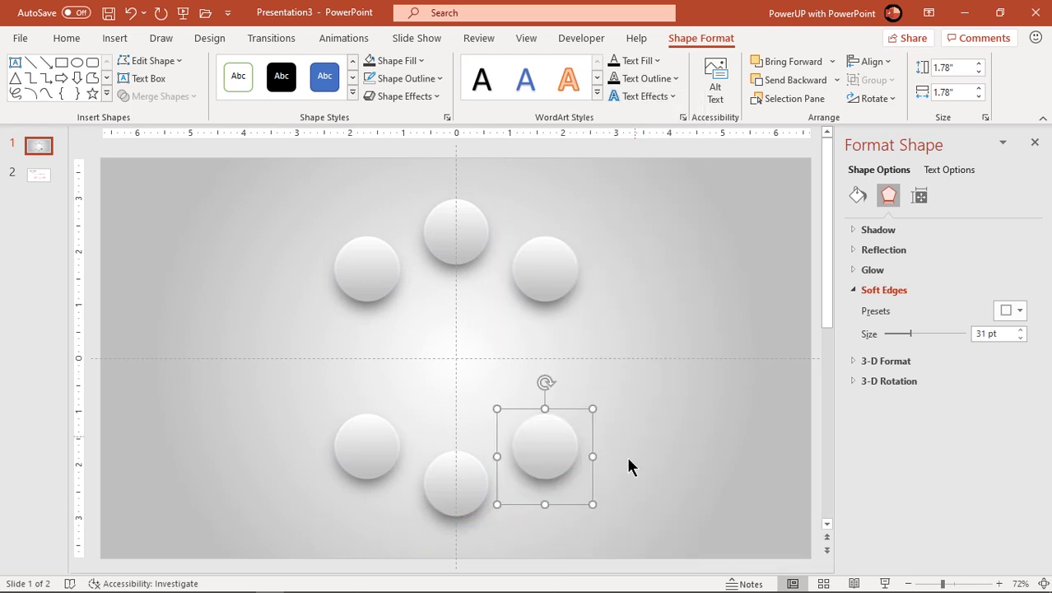
{"action": "left_click_drag", "start_coordinate": [579, 506], "coordinate": [580, 506]}
{"action": "left_click", "coordinate": [647, 473]}
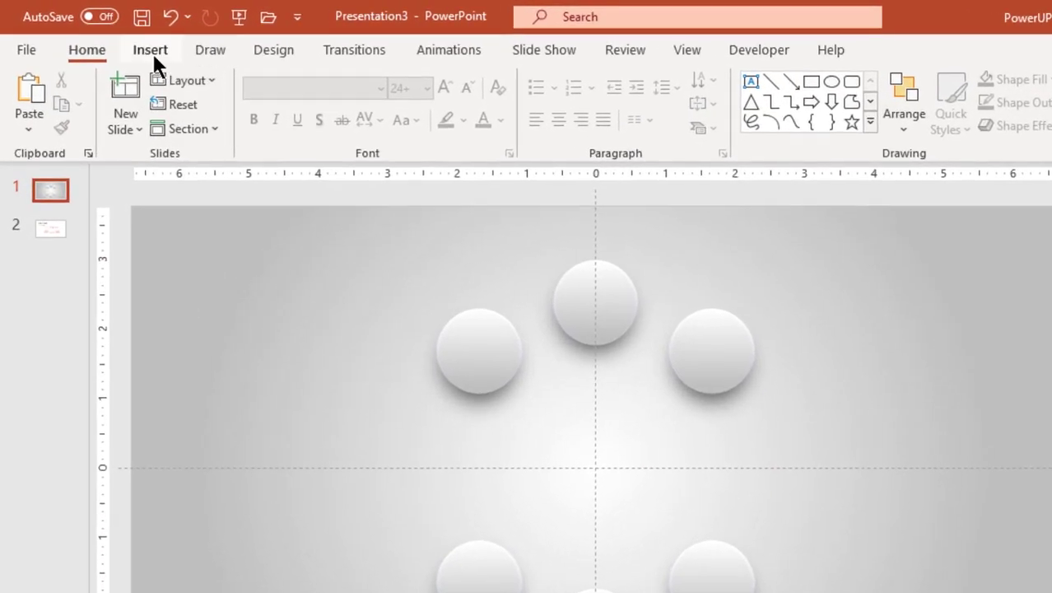
Step: Draw a circle larger than the surrounding ones, centred on the guides' intersection in the middle of the slide
{"action": "left_click", "coordinate": [114, 39]}
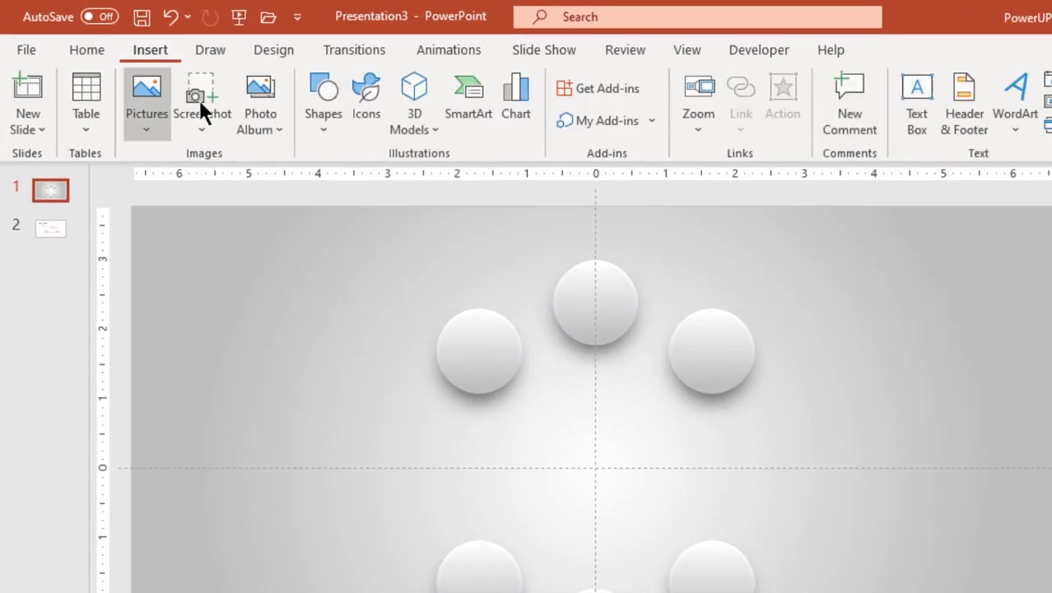
{"action": "left_click", "coordinate": [320, 130]}
{"action": "left_click", "coordinate": [383, 185]}
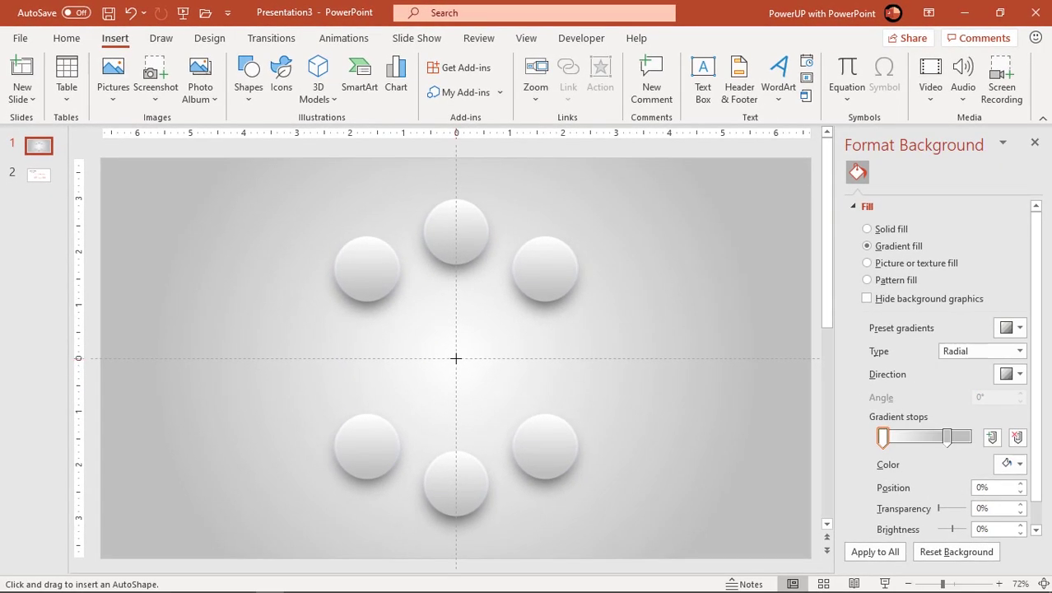
{"action": "left_click_drag", "start_coordinate": [456, 358], "coordinate": [511, 389]}
{"action": "left_click", "coordinate": [588, 385]}
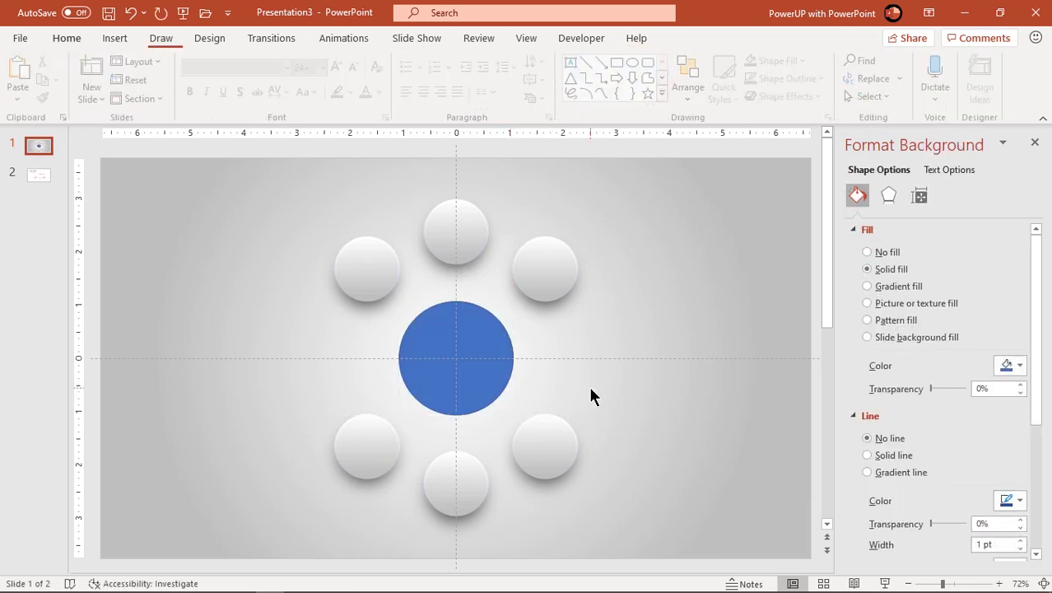
Step: Copy the uppermost circle's gradient formatting onto the large central circle with Format Painter and deselect it
{"action": "left_click", "coordinate": [450, 226]}
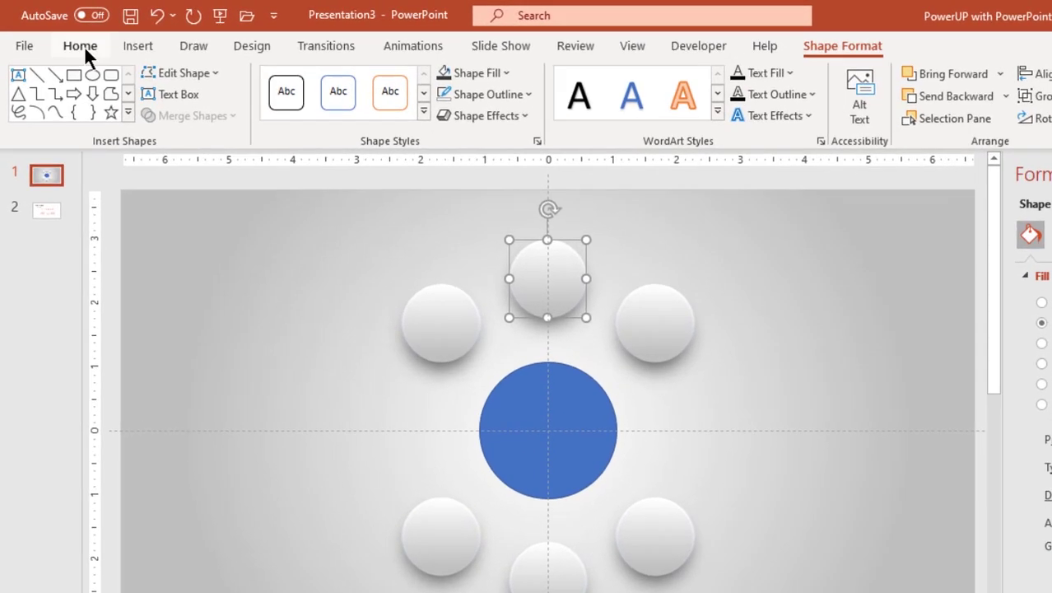
{"action": "left_click", "coordinate": [65, 38]}
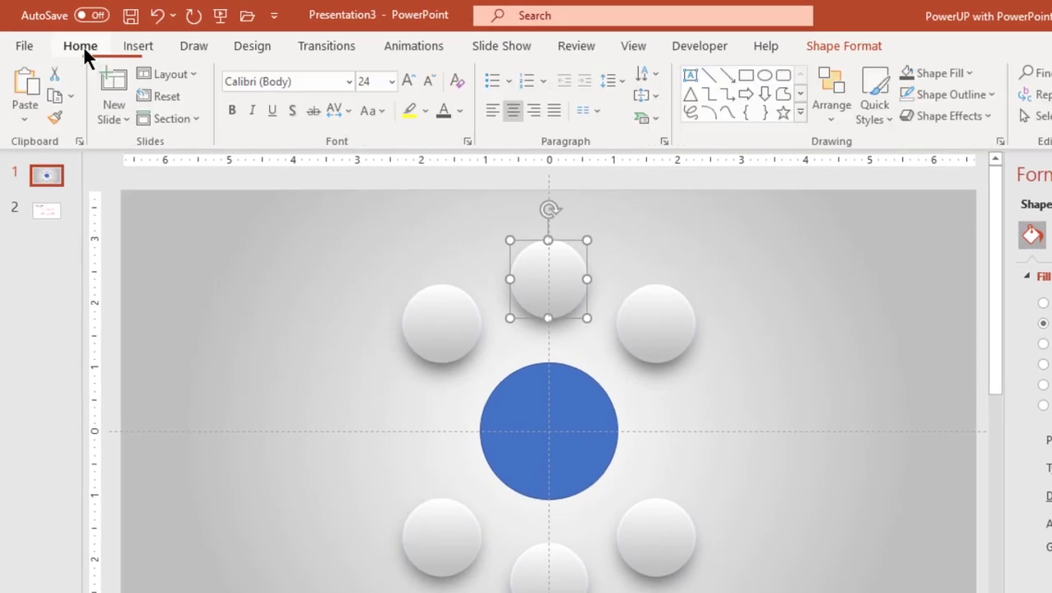
{"action": "left_click", "coordinate": [57, 115]}
{"action": "left_click", "coordinate": [540, 439]}
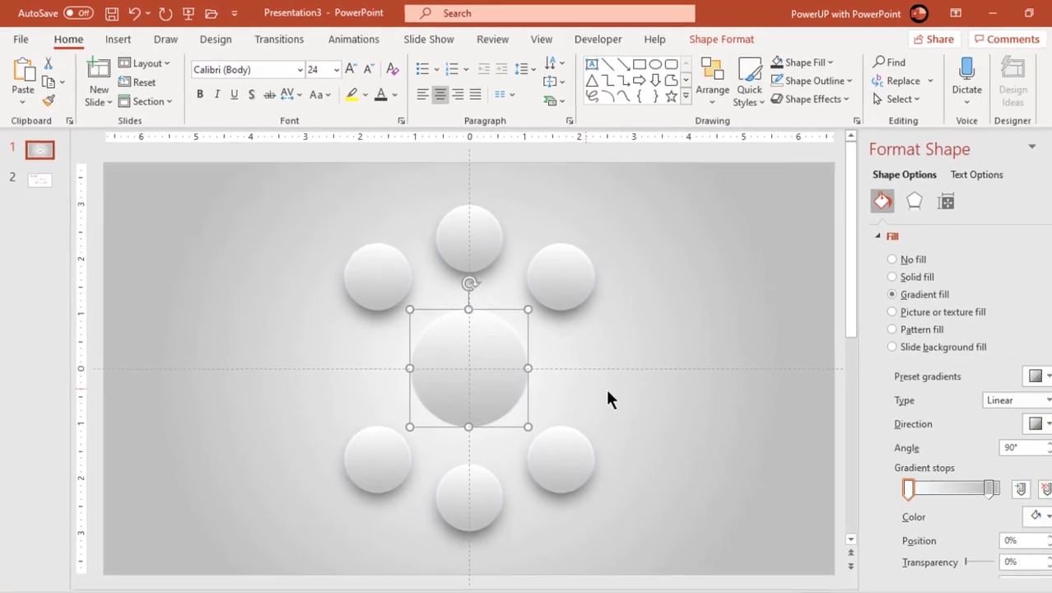
{"action": "left_click", "coordinate": [739, 461]}
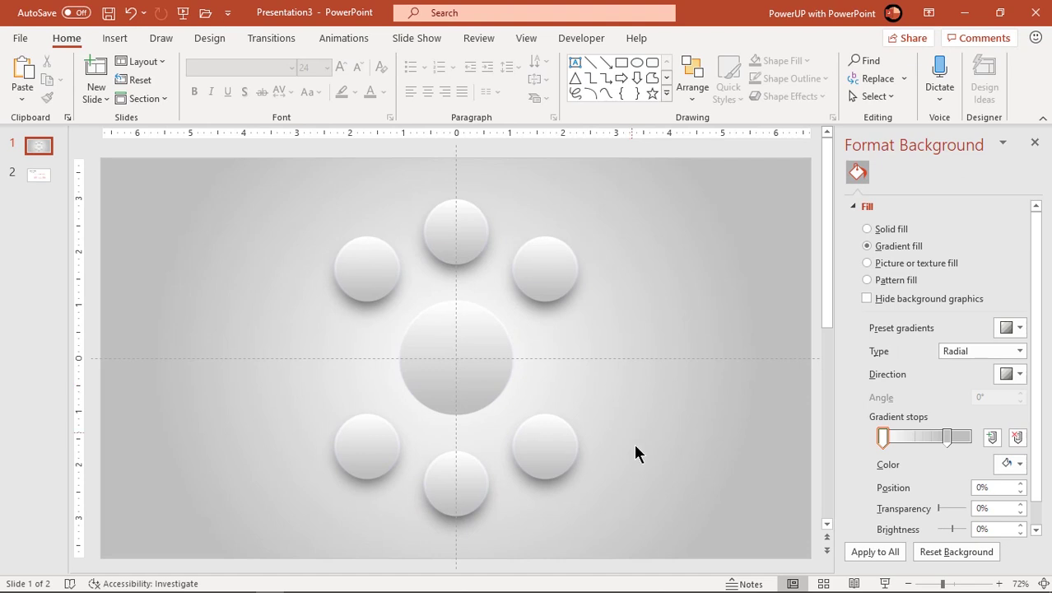
Step: Copy the lower-right circle's blurred shadow onto the central circle, enlarge it to fit, and send the copy to the back
{"action": "left_click", "coordinate": [562, 490]}
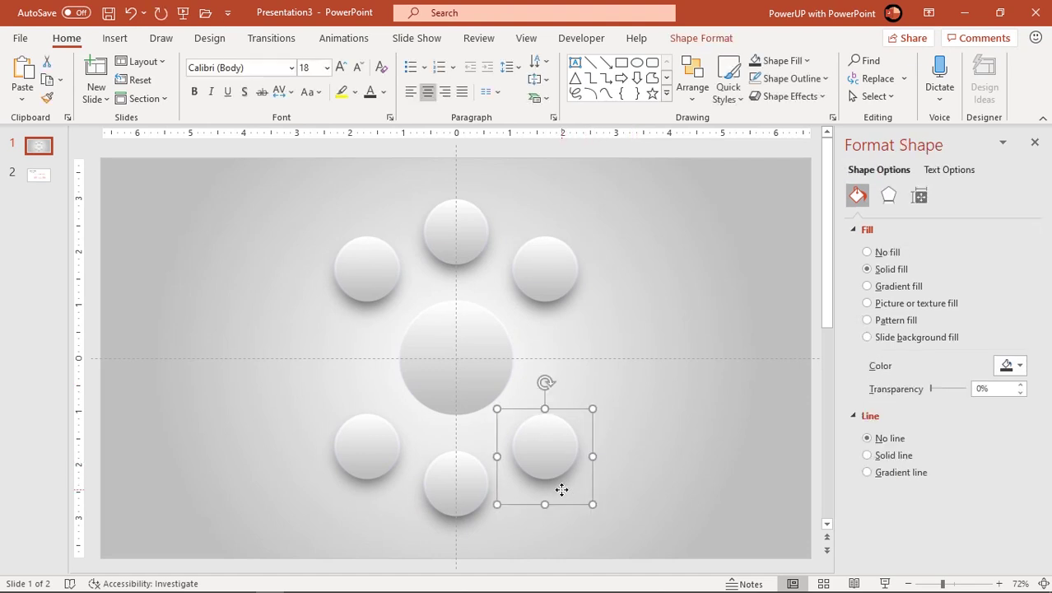
{"action": "left_click_drag", "start_coordinate": [563, 492], "coordinate": [458, 381]}
{"action": "left_click_drag", "start_coordinate": [503, 418], "coordinate": [523, 421]}
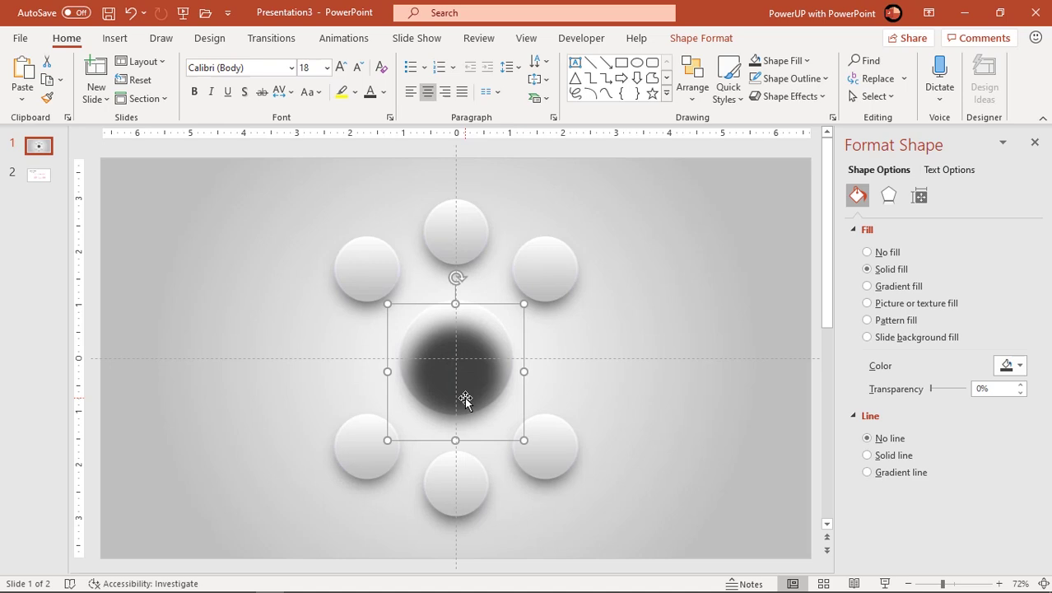
{"action": "right_click", "coordinate": [465, 397]}
{"action": "left_click", "coordinate": [507, 372]}
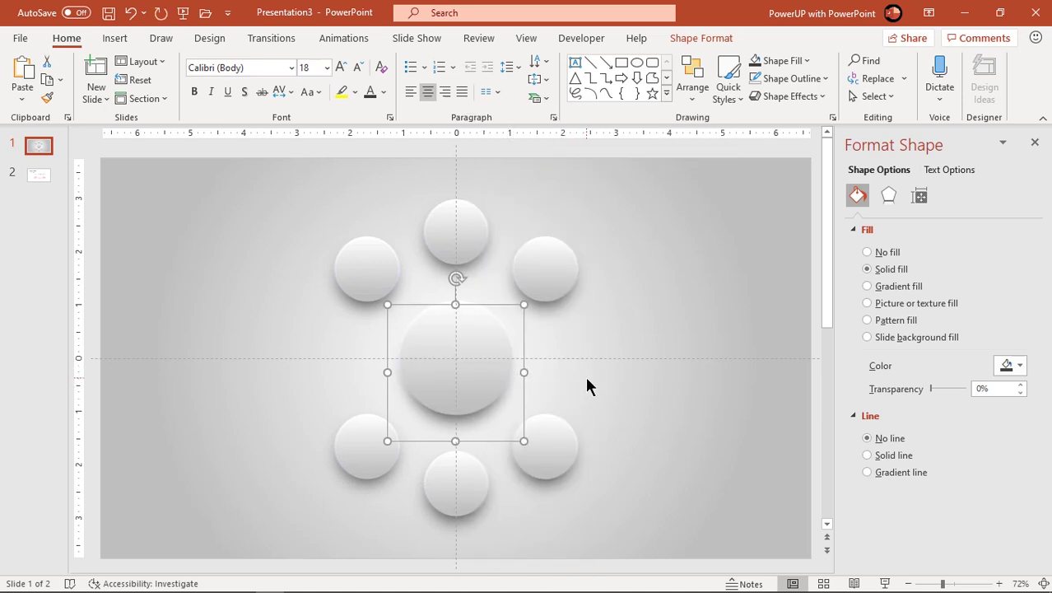
{"action": "left_click", "coordinate": [660, 394]}
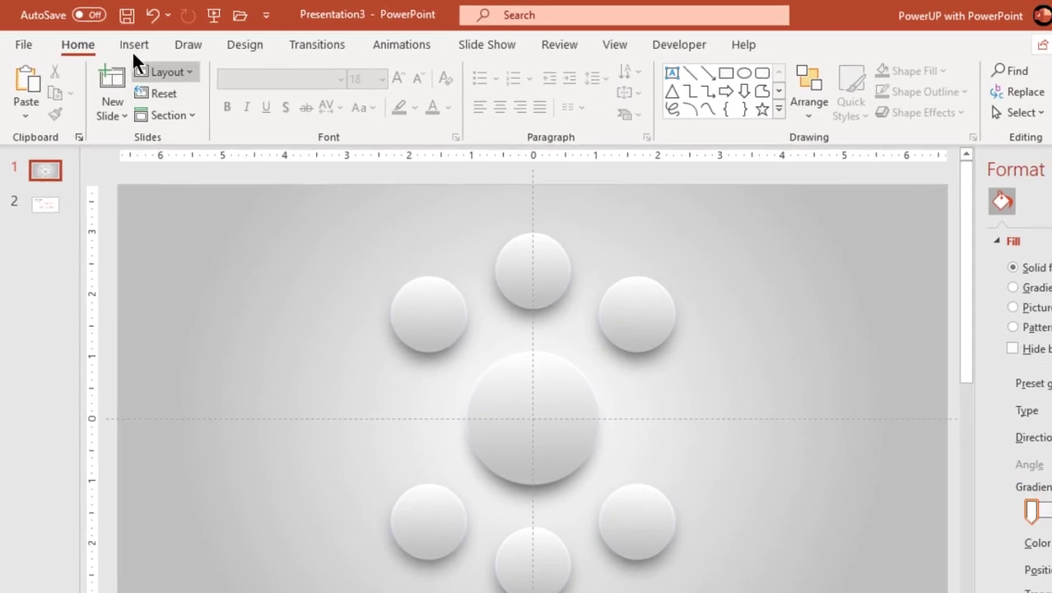
Step: Draw a right-pointing block arrow about 3.07" wide and 1.78" high beside the central circle, centred on the horizontal guide
{"action": "left_click", "coordinate": [114, 38]}
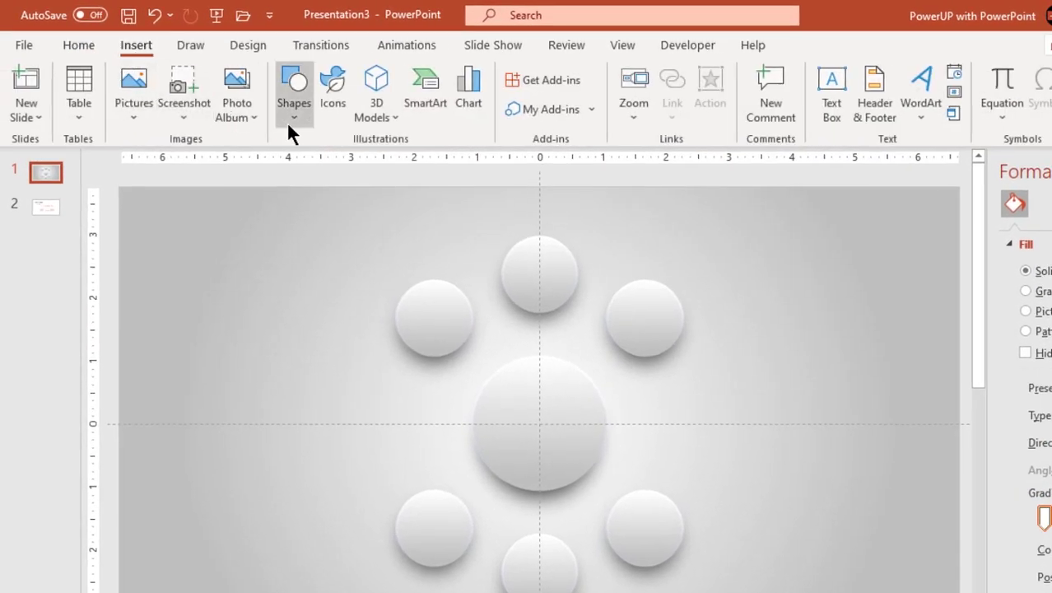
{"action": "left_click", "coordinate": [288, 121]}
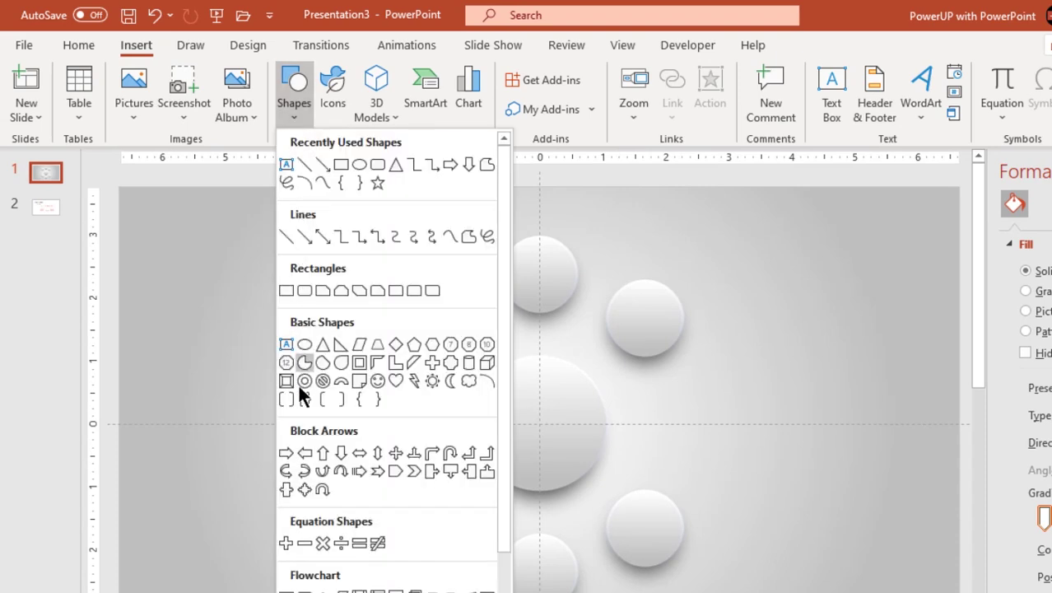
{"action": "left_click", "coordinate": [287, 453]}
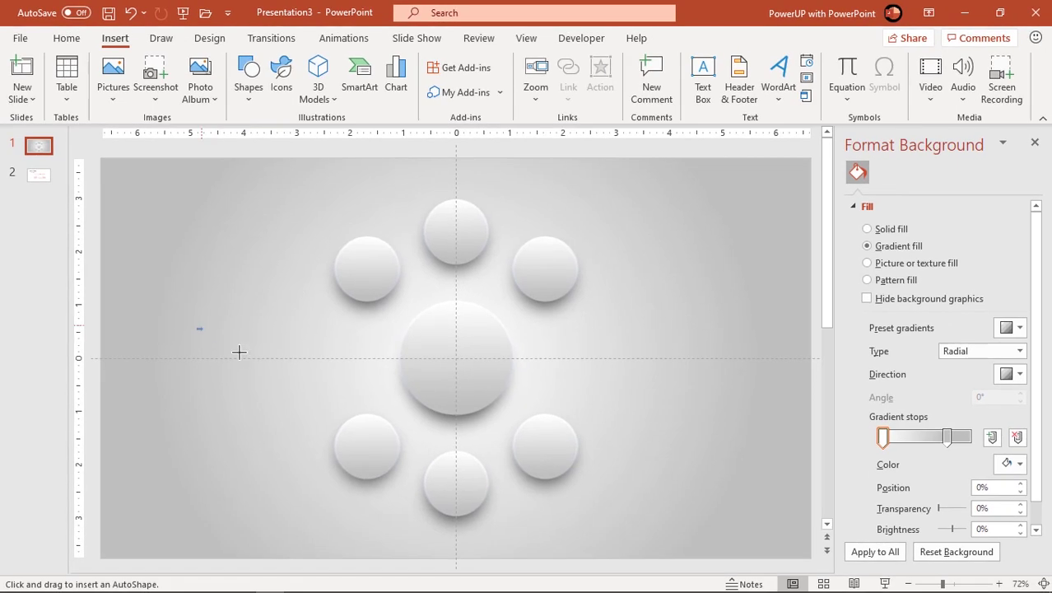
{"action": "left_click_drag", "start_coordinate": [210, 350], "coordinate": [385, 437]}
{"action": "left_click_drag", "start_coordinate": [278, 328], "coordinate": [280, 312]}
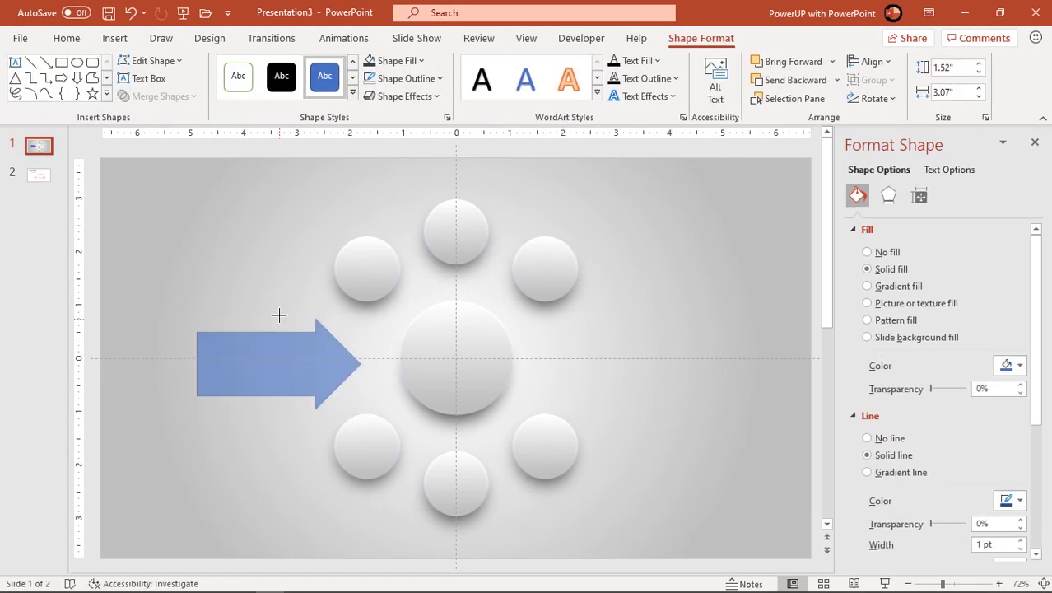
{"action": "mouse_move", "coordinate": [280, 350]}
{"action": "left_mouse_down"}
{"action": "mouse_move", "coordinate": [286, 361]}
{"action": "mouse_move", "coordinate": [273, 365]}
{"action": "left_mouse_up"}
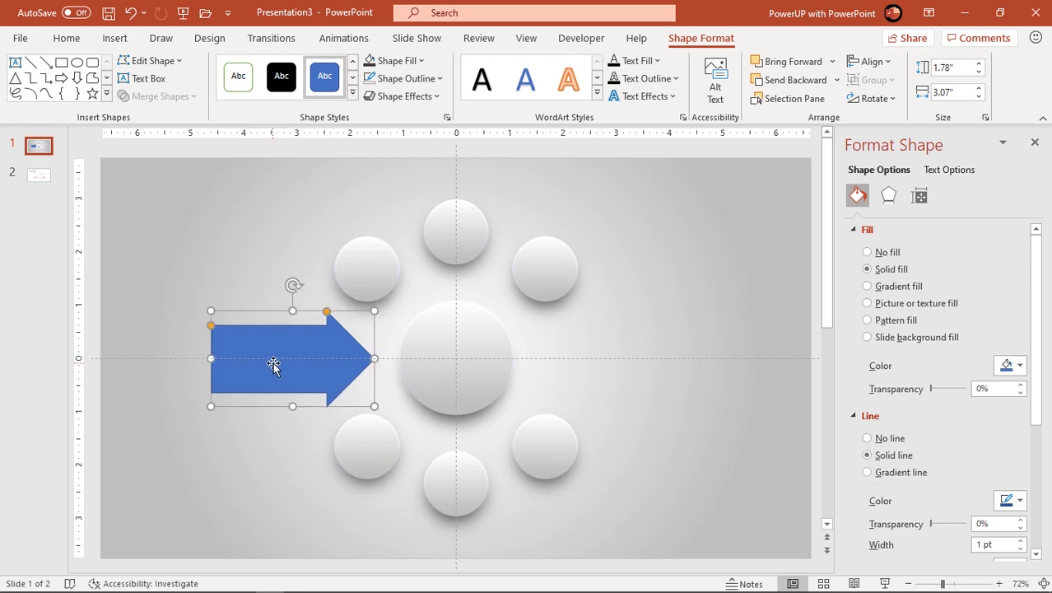
{"action": "left_click", "coordinate": [266, 271]}
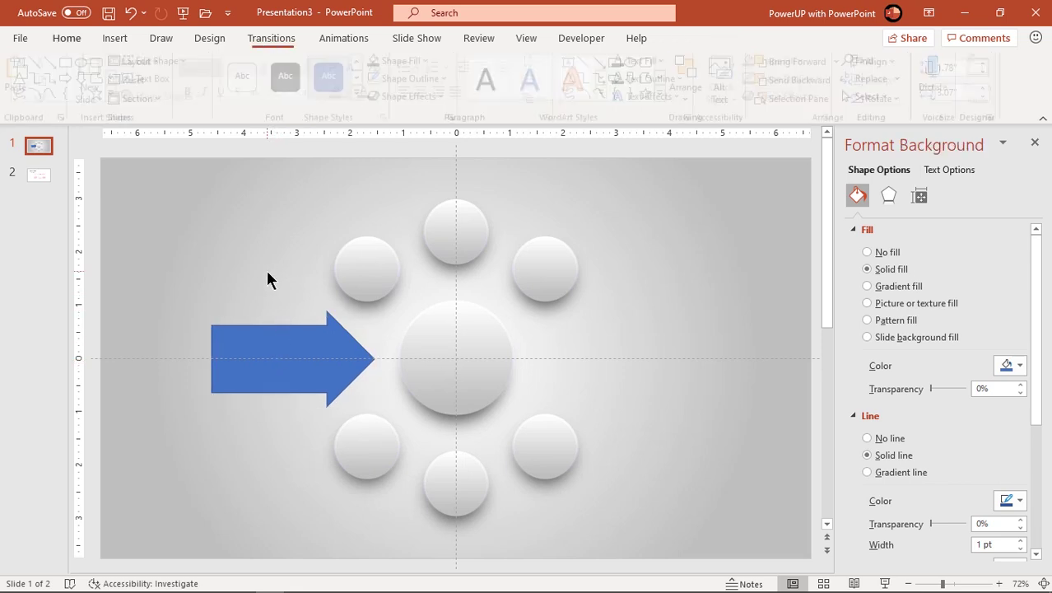
Step: Copy the upper-left circle's gradient formatting onto the block arrow with Format Painter
{"action": "left_click", "coordinate": [365, 267]}
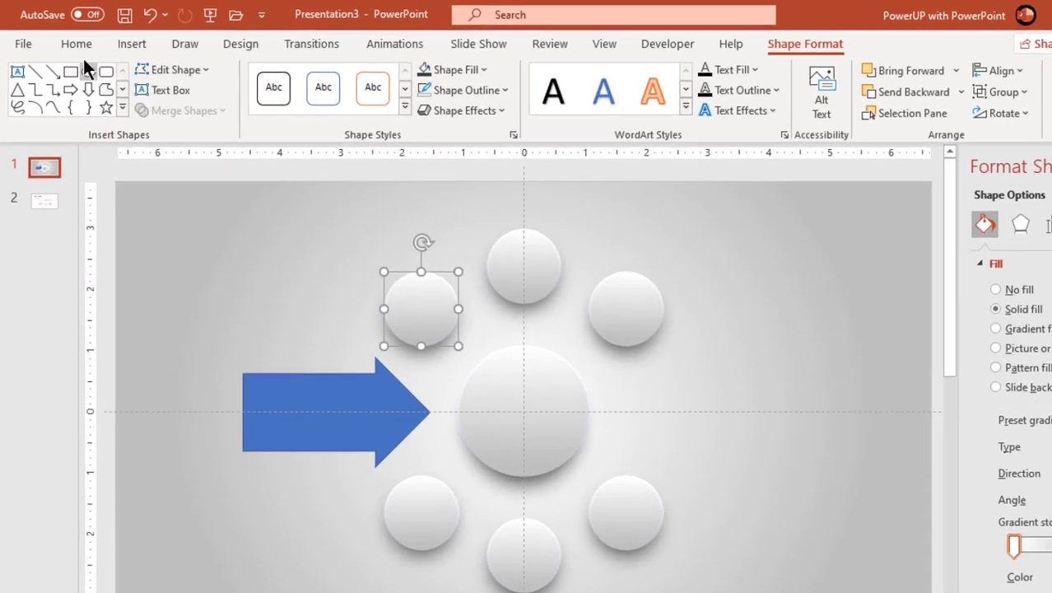
{"action": "left_click", "coordinate": [77, 44]}
{"action": "left_click", "coordinate": [54, 114]}
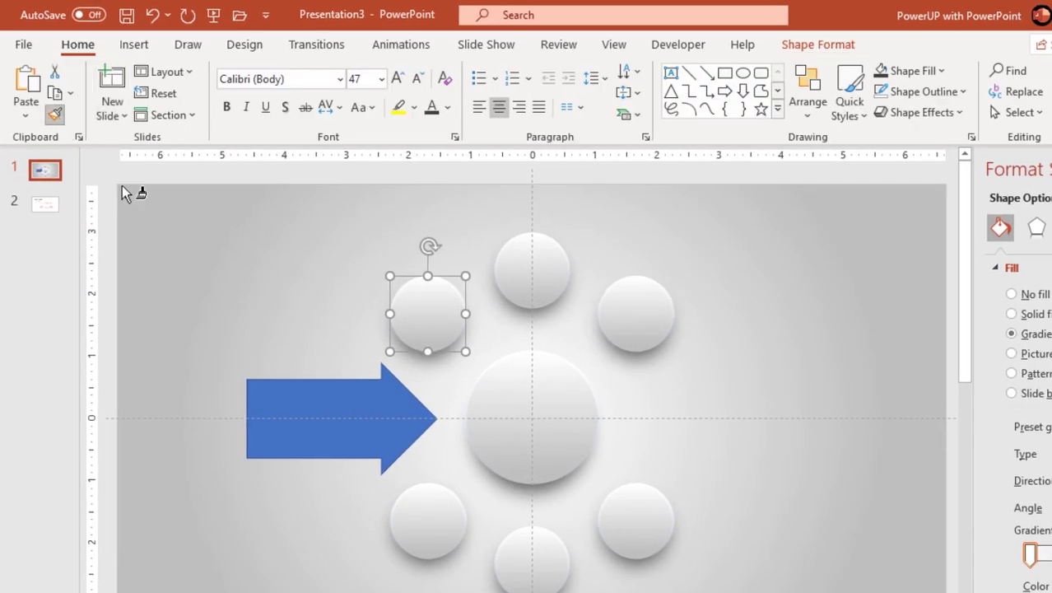
{"action": "left_click", "coordinate": [298, 411]}
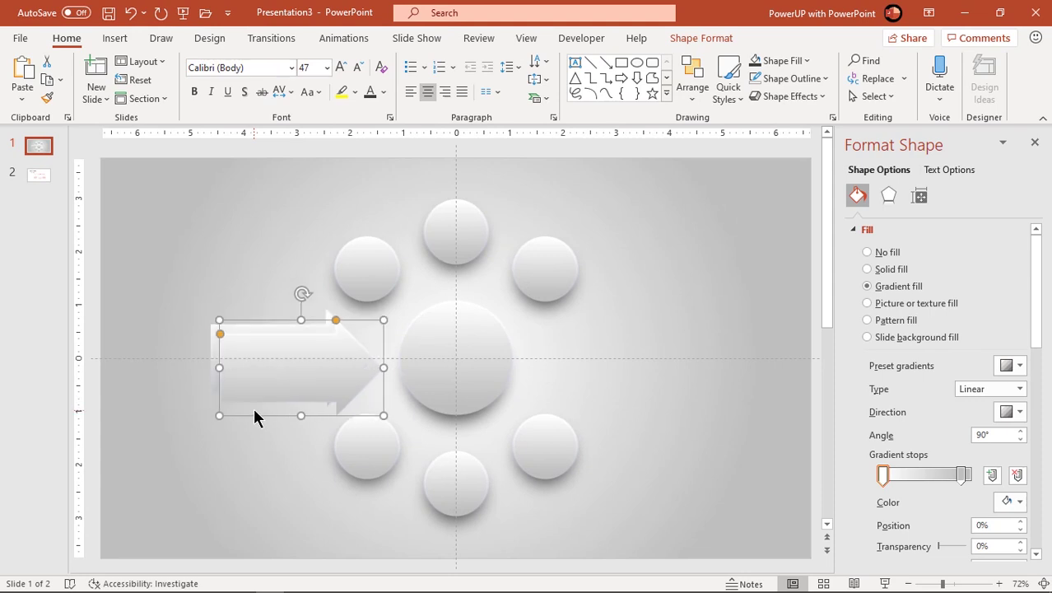
Step: Duplicate the arrow to the opposite side of the central circle, flip it horizontally, and centre it on the horizontal guide
{"action": "left_click_drag", "start_coordinate": [254, 369], "coordinate": [557, 367]}
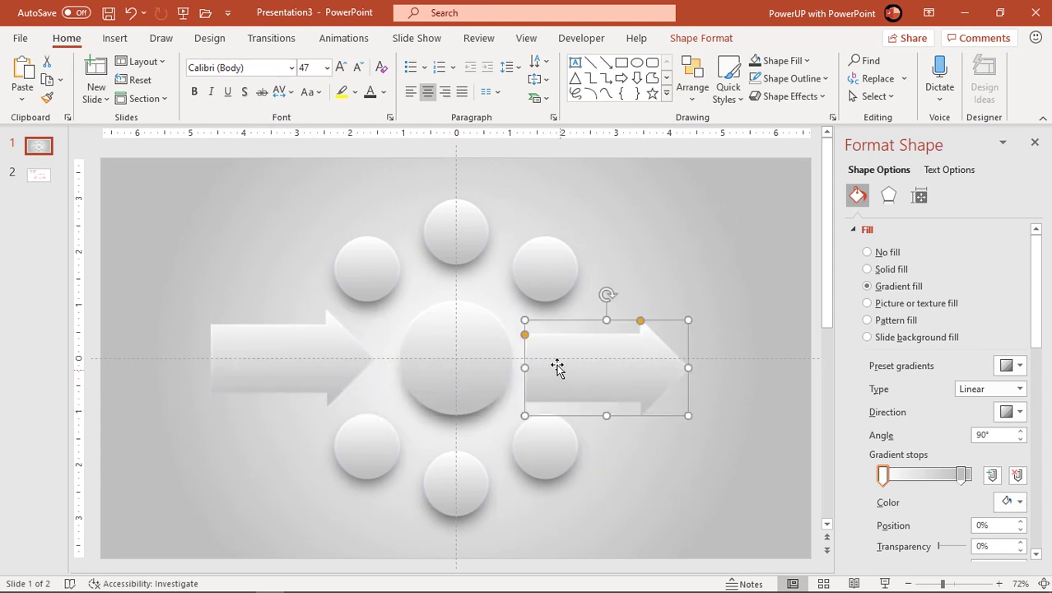
{"action": "left_click", "coordinate": [701, 38]}
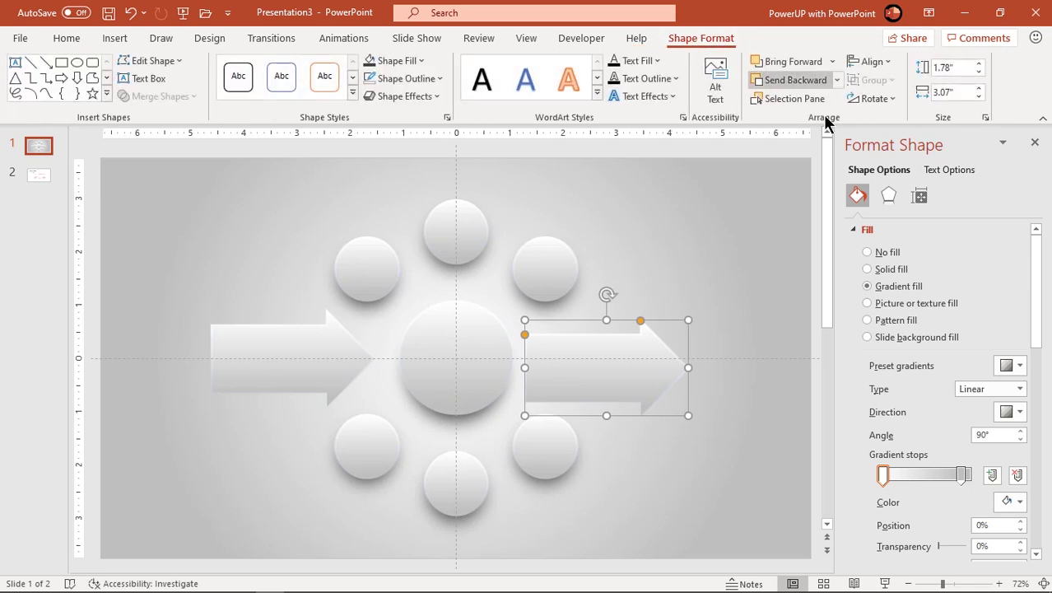
{"action": "left_click", "coordinate": [878, 100]}
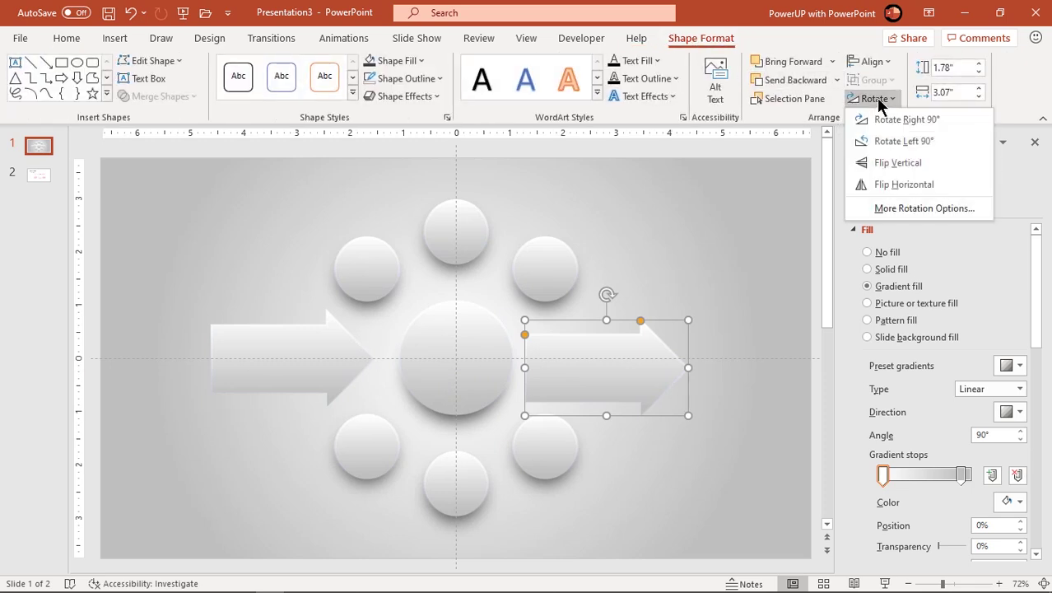
{"action": "left_click", "coordinate": [882, 184]}
{"action": "left_click_drag", "start_coordinate": [589, 369], "coordinate": [600, 358]}
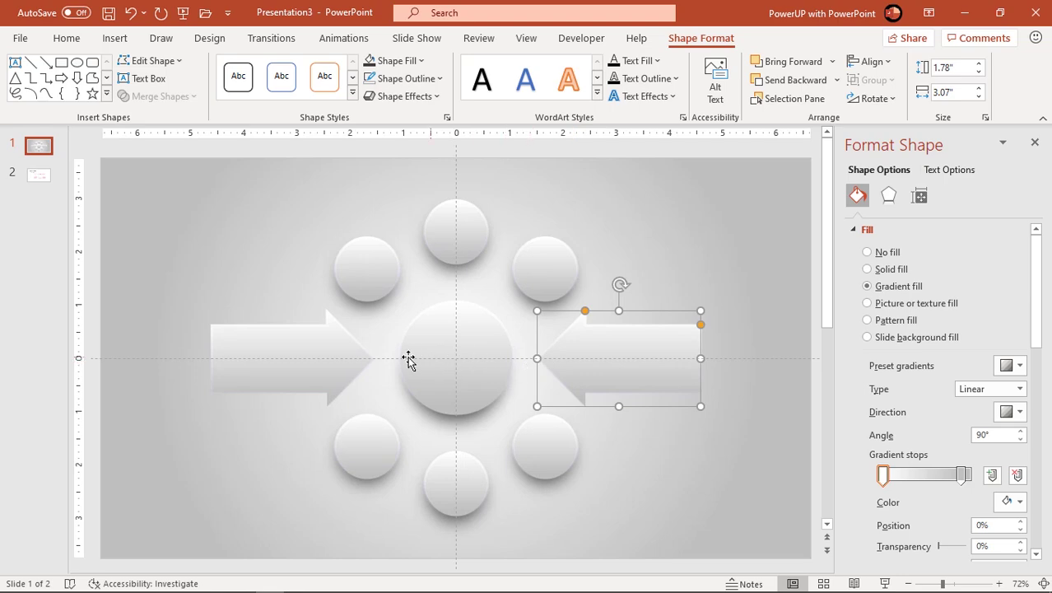
Step: Select both block arrows and apply the outer shadow preset that falls straight downward
{"action": "left_click", "coordinate": [331, 355], "text": "shift"}
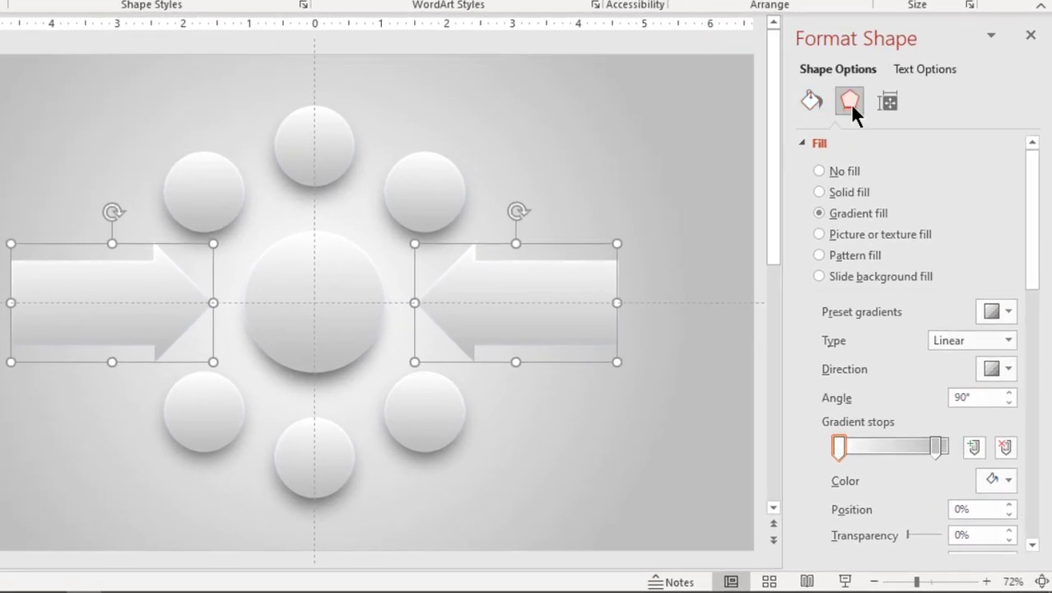
{"action": "left_click", "coordinate": [888, 195]}
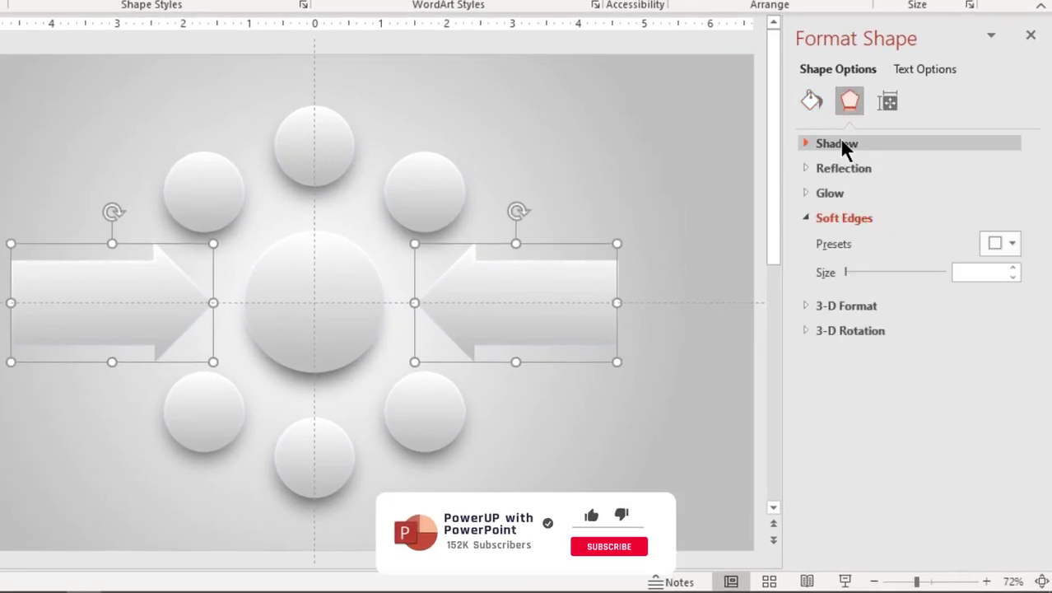
{"action": "left_click", "coordinate": [848, 144]}
{"action": "left_click", "coordinate": [998, 169]}
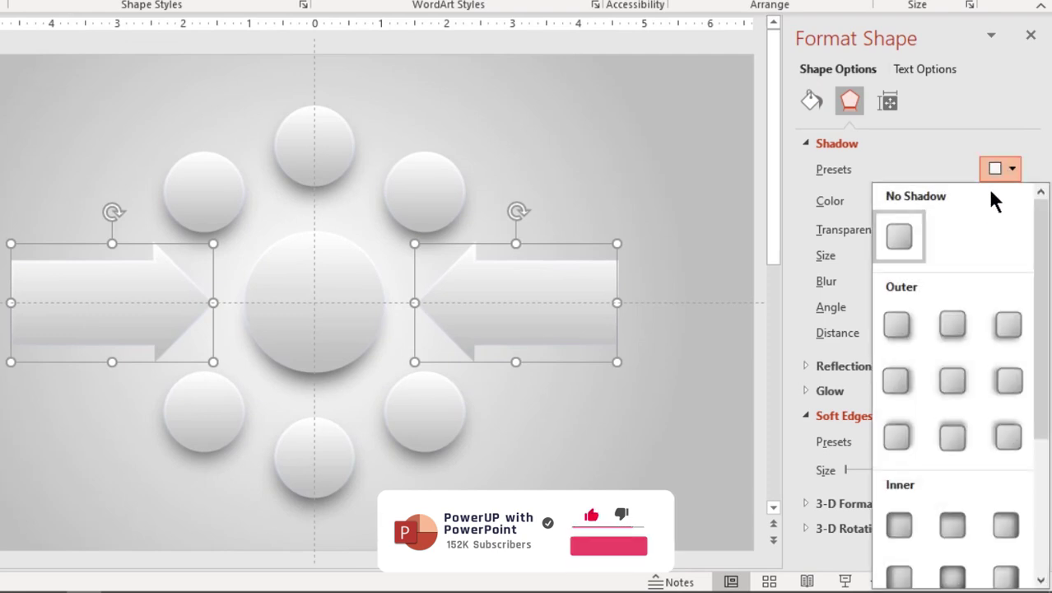
{"action": "left_click", "coordinate": [953, 325]}
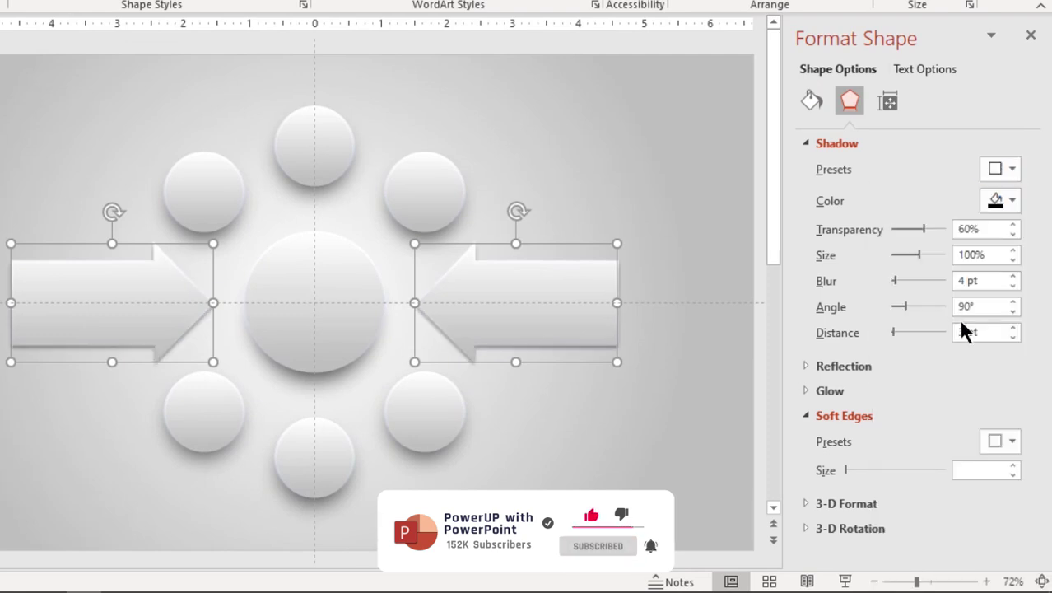
Step: Set the arrows' shadow distance to 9 pt and its blur to 18 pt, and deselect them
{"action": "left_click", "coordinate": [1013, 328]}
{"action": "left_click", "coordinate": [1013, 328]}
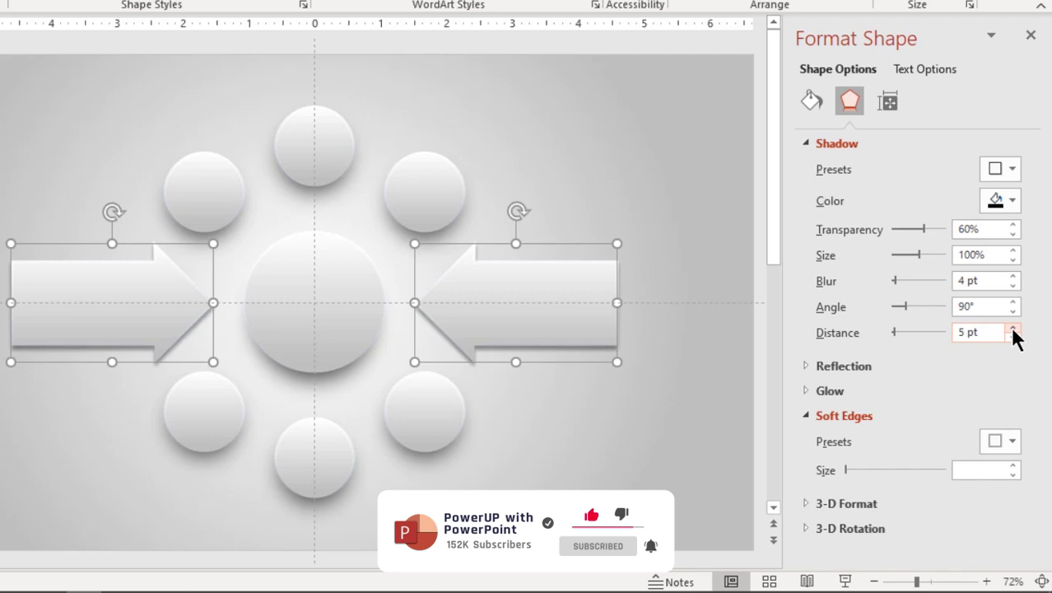
{"action": "left_click", "coordinate": [1013, 328]}
{"action": "left_click", "coordinate": [1013, 327]}
{"action": "left_click", "coordinate": [1013, 327]}
{"action": "left_click", "coordinate": [1013, 328]}
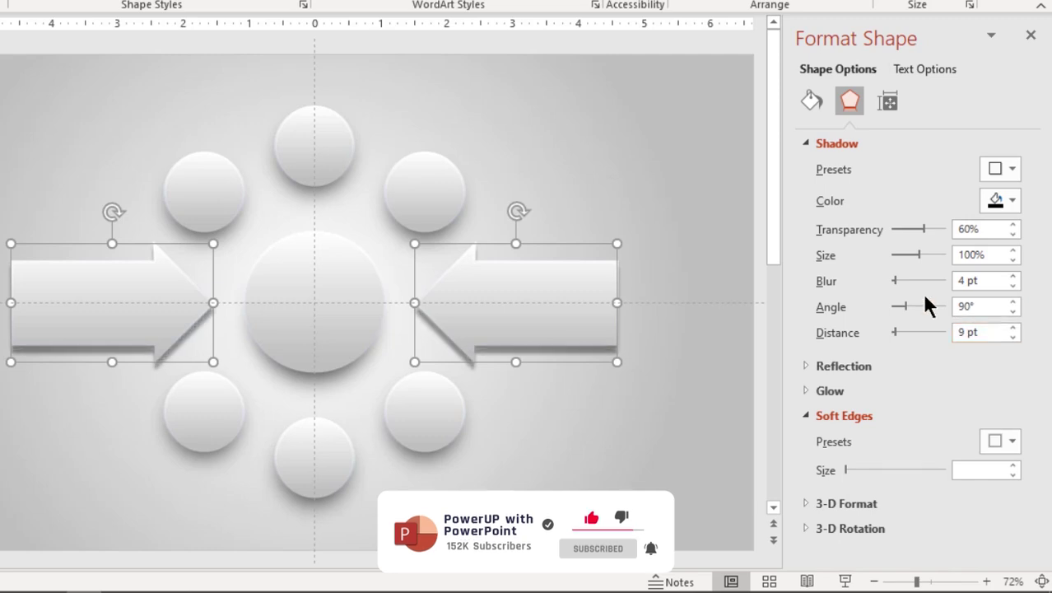
{"action": "left_click_drag", "start_coordinate": [894, 279], "coordinate": [900, 278]}
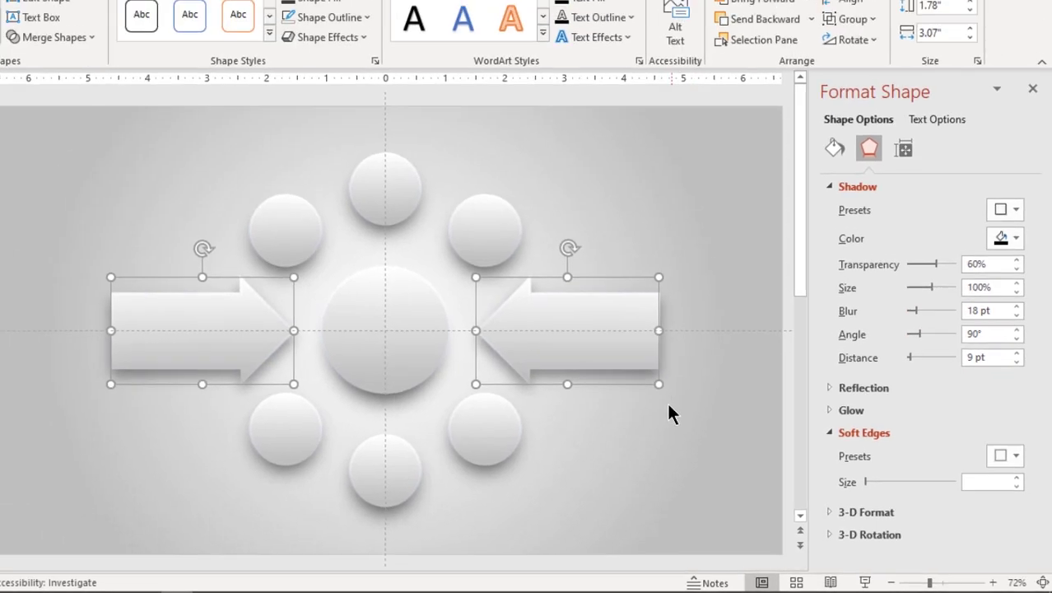
{"action": "left_click", "coordinate": [612, 445]}
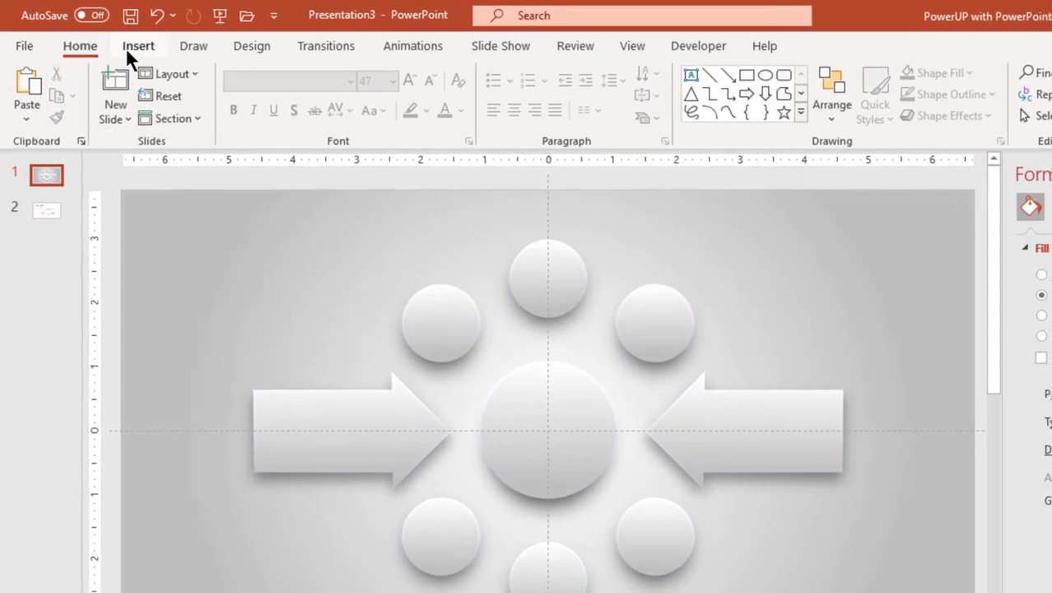
Step: Draw a tall, narrow ellipse about 6.56" high and 0.99" wide beyond the tail of the right-pointing arrow
{"action": "left_click", "coordinate": [125, 47]}
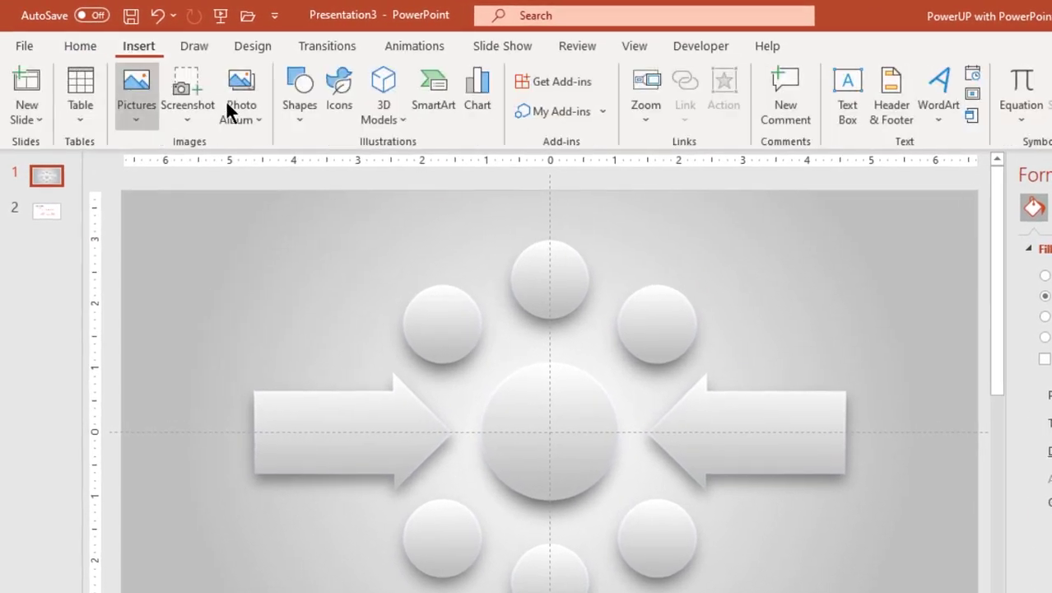
{"action": "left_click", "coordinate": [296, 115]}
{"action": "left_click", "coordinate": [367, 167]}
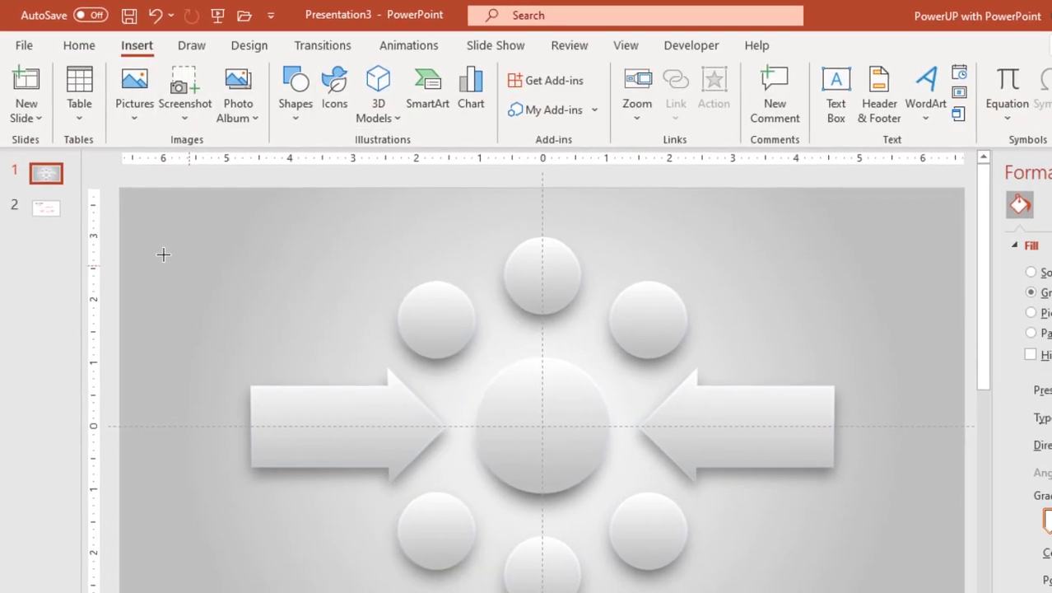
{"action": "left_click_drag", "start_coordinate": [162, 251], "coordinate": [219, 540]}
{"action": "mouse_move", "coordinate": [182, 443]}
{"action": "left_mouse_down"}
{"action": "mouse_move", "coordinate": [200, 553]}
{"action": "mouse_move", "coordinate": [187, 545]}
{"action": "left_mouse_up"}
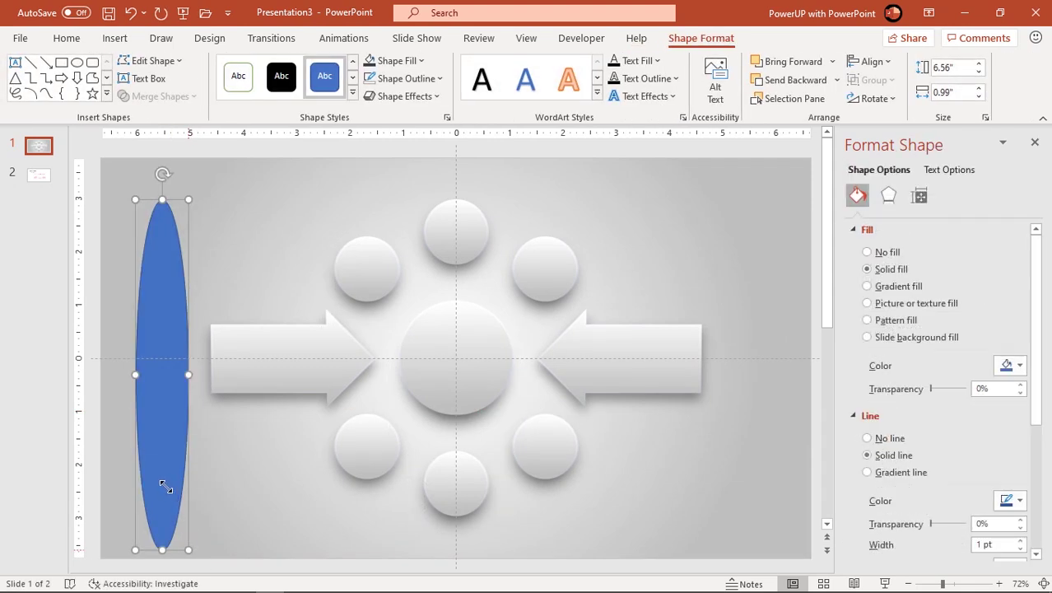
Step: Centre the tall ellipse on the horizontal guide and give it a path gradient fill with a dark gray first stop
{"action": "left_click_drag", "start_coordinate": [164, 481], "coordinate": [163, 462]}
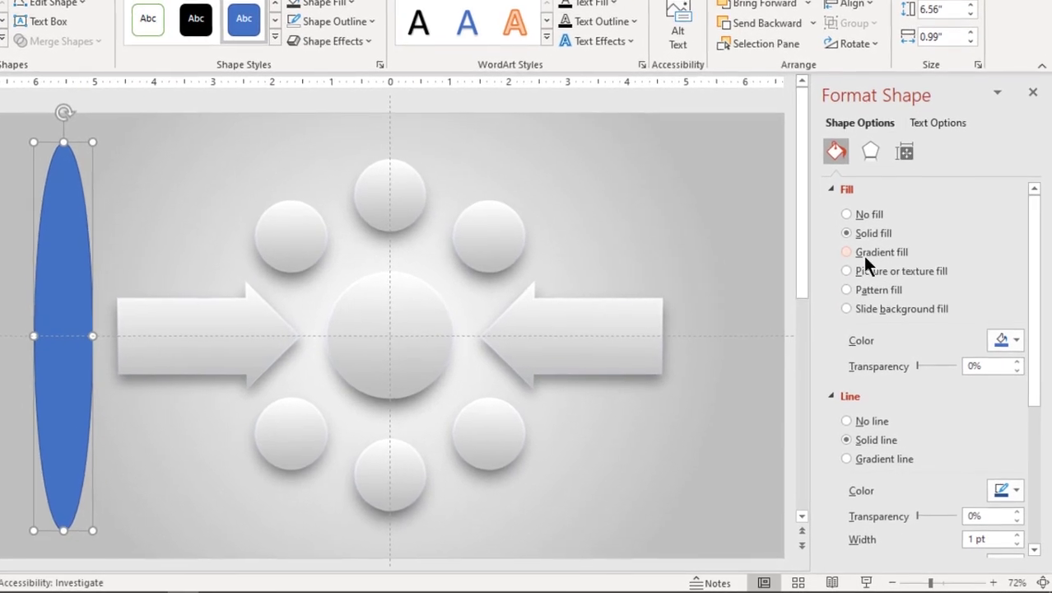
{"action": "left_click", "coordinate": [881, 285]}
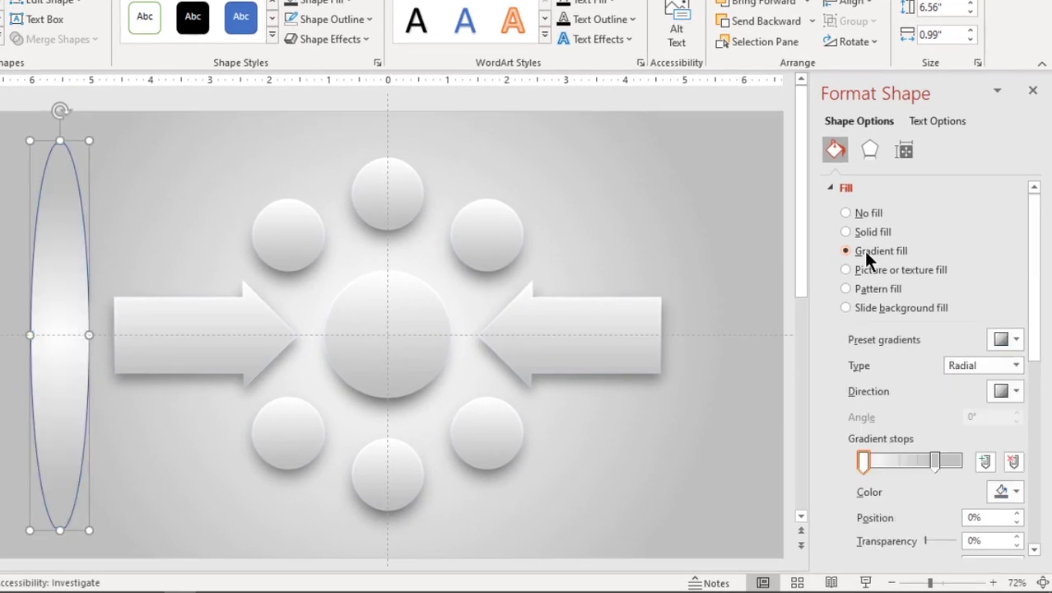
{"action": "left_click", "coordinate": [1012, 365]}
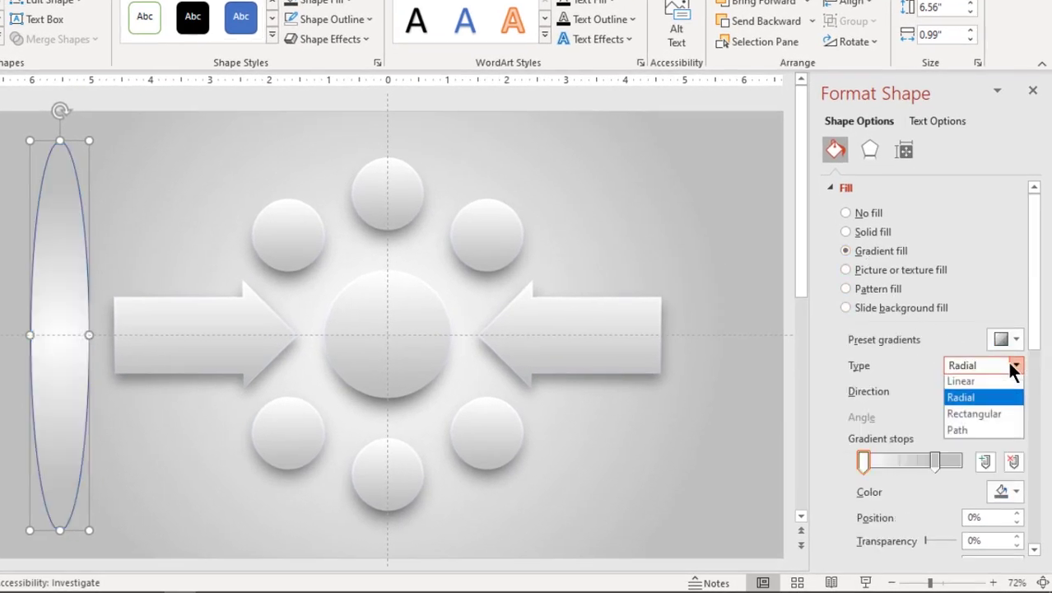
{"action": "left_click", "coordinate": [962, 431]}
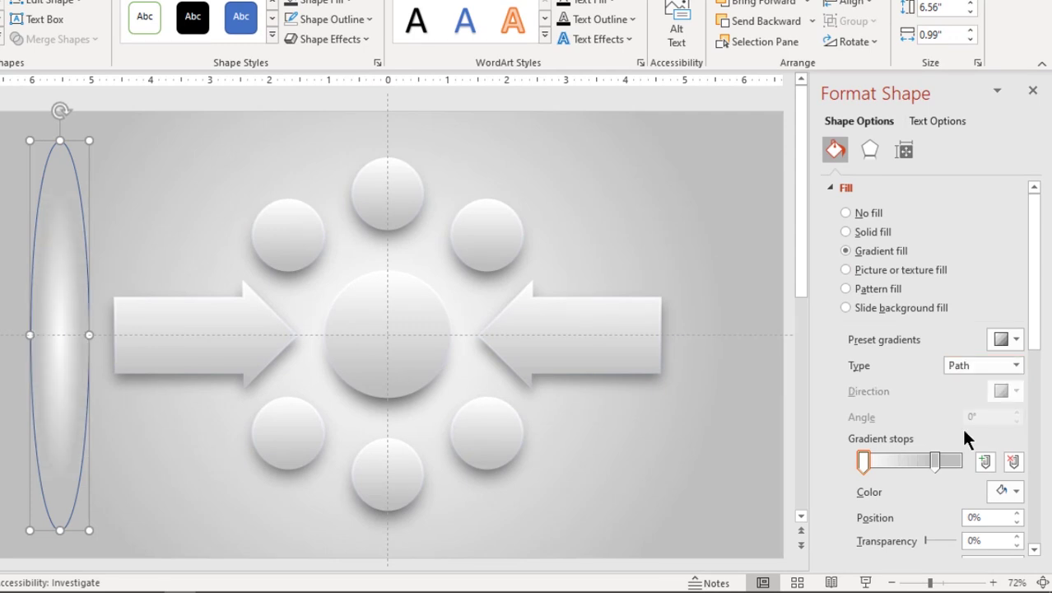
{"action": "left_click", "coordinate": [1008, 491]}
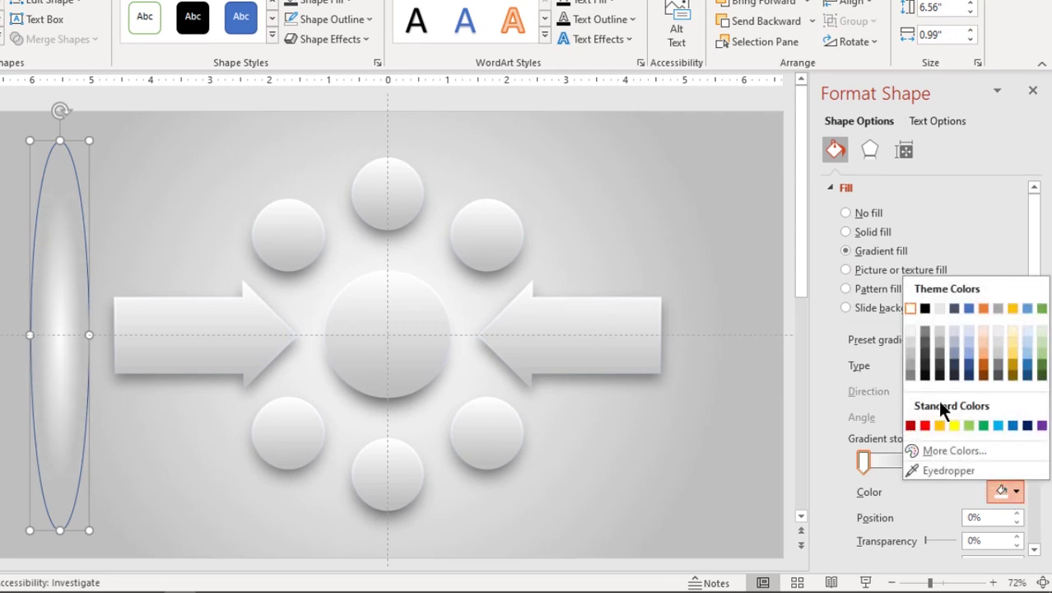
{"action": "left_click", "coordinate": [925, 354]}
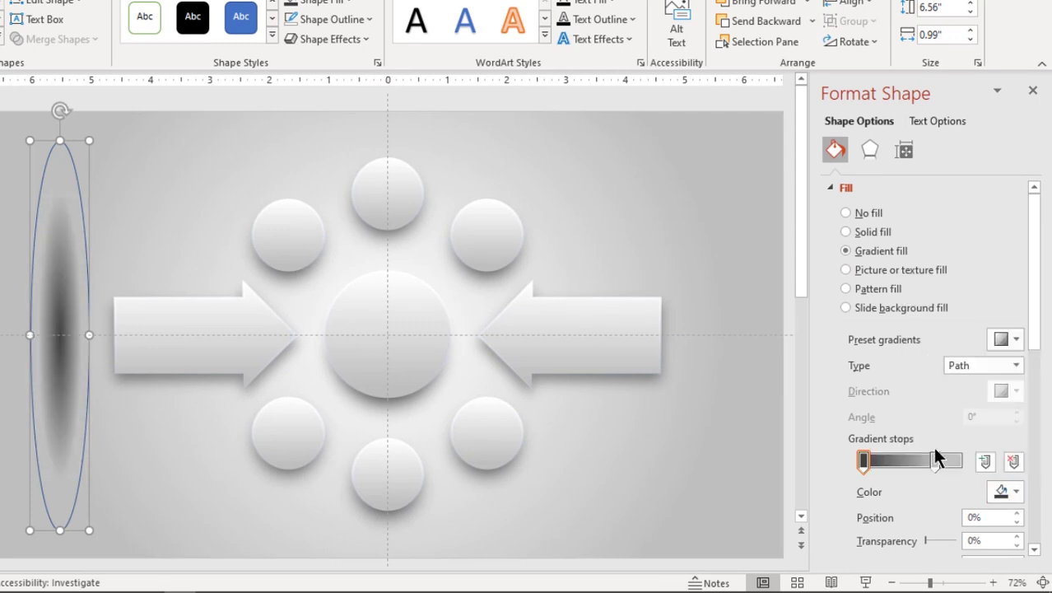
Step: Move the ellipse's outer gradient stop to 91% with 100% transparency, and remove the outline
{"action": "left_click_drag", "start_coordinate": [934, 459], "coordinate": [939, 459]}
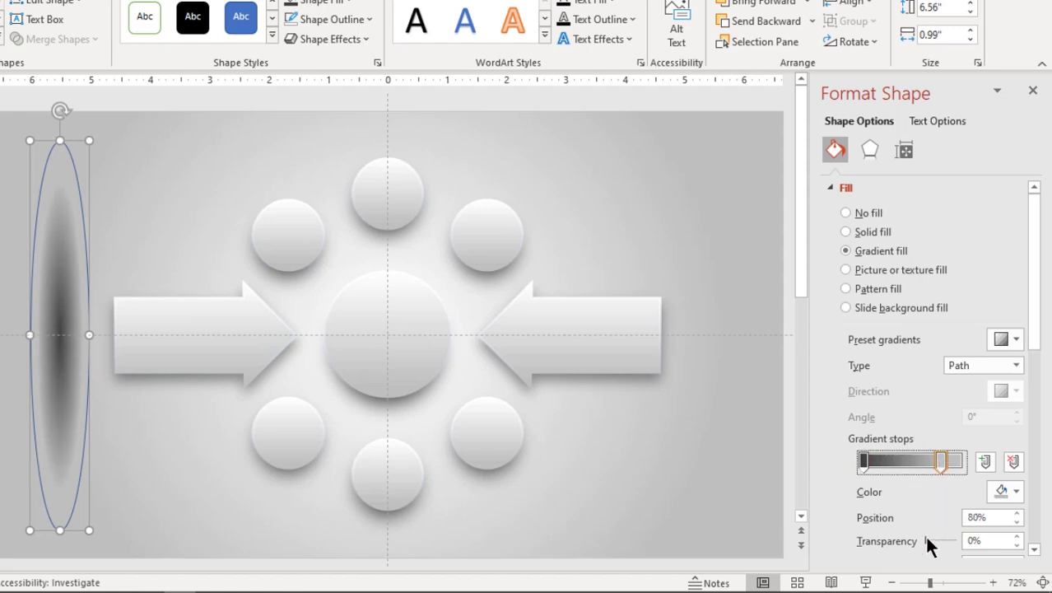
{"action": "left_click_drag", "start_coordinate": [925, 540], "coordinate": [958, 539]}
{"action": "left_click", "coordinate": [943, 461]}
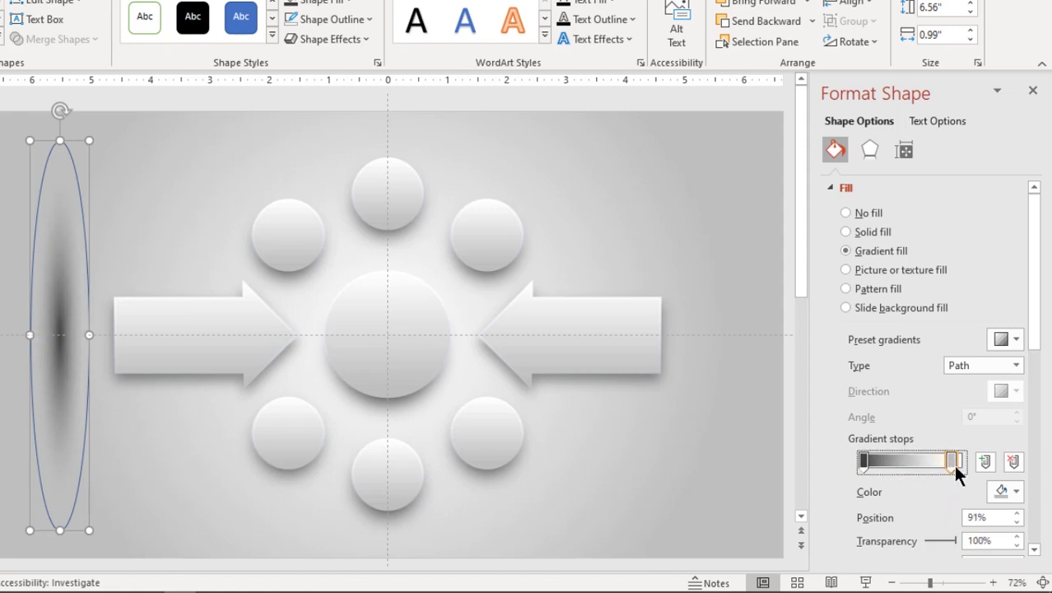
{"action": "left_click", "coordinate": [831, 188]}
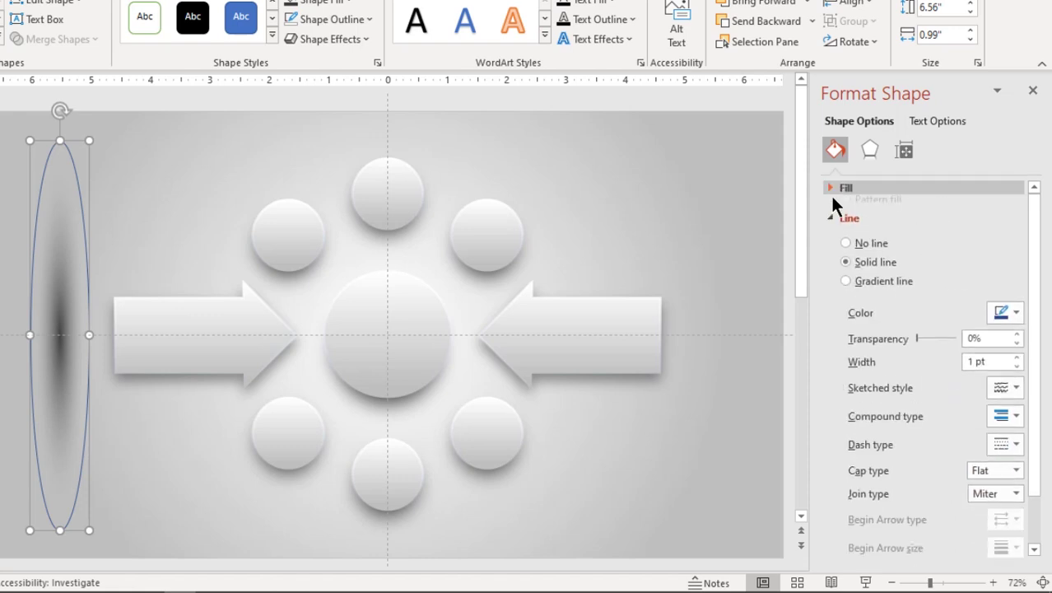
{"action": "left_click", "coordinate": [845, 236]}
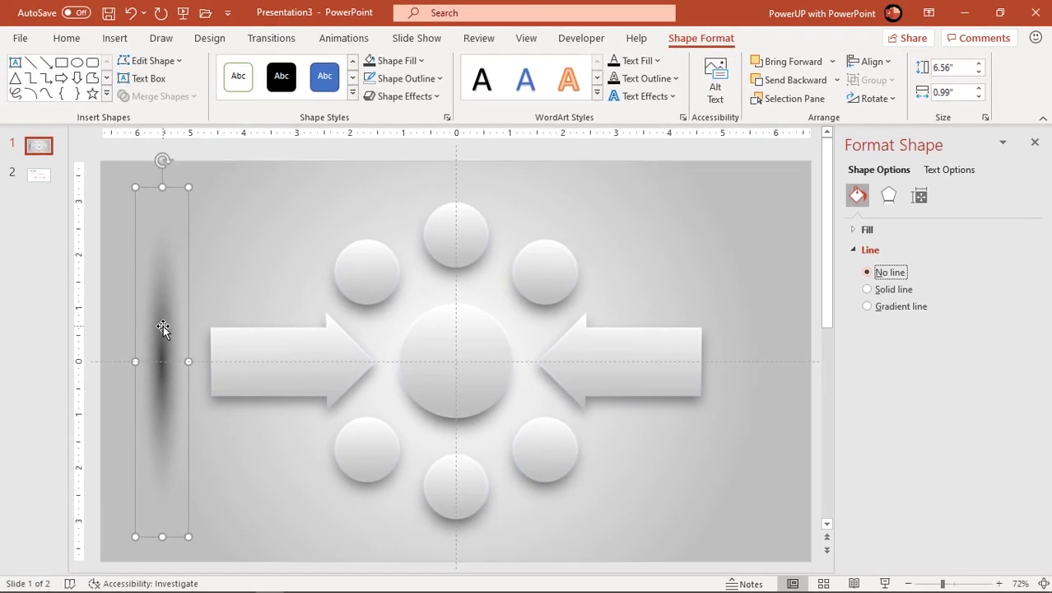
Step: Copy the blurred ellipse, paste it back as a picture, and place the picture over the right-pointing arrow's tail
{"action": "right_click", "coordinate": [163, 327]}
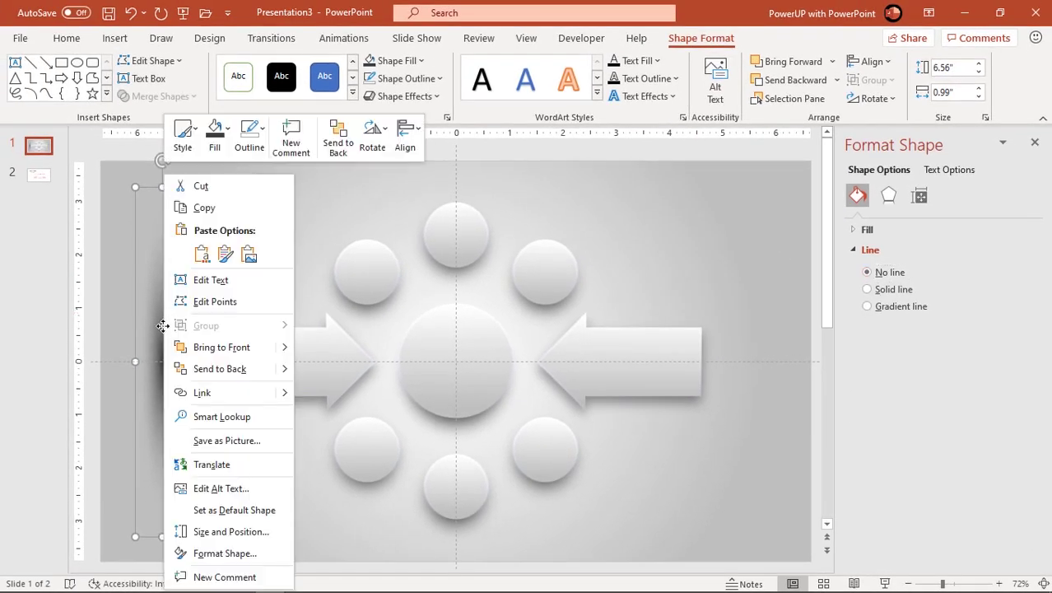
{"action": "left_click", "coordinate": [203, 211]}
{"action": "right_click", "coordinate": [236, 199]}
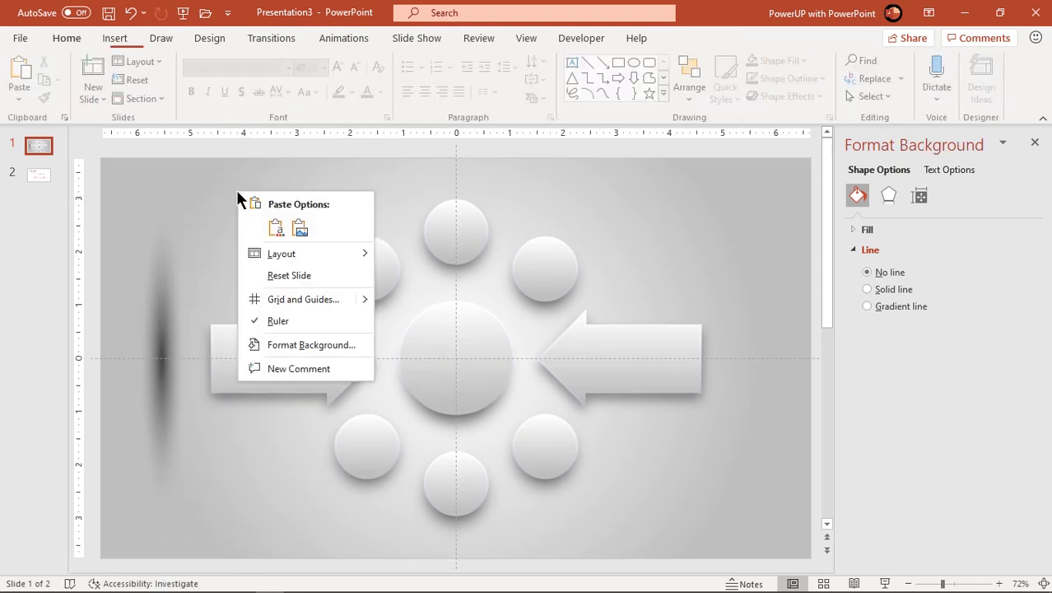
{"action": "left_click", "coordinate": [300, 233]}
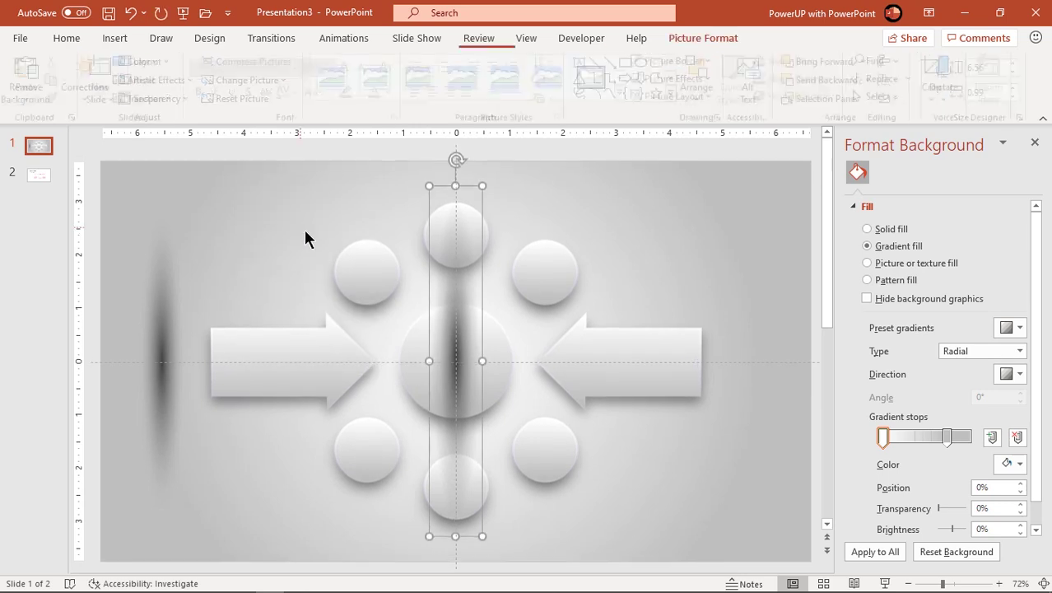
{"action": "left_click_drag", "start_coordinate": [455, 327], "coordinate": [241, 334]}
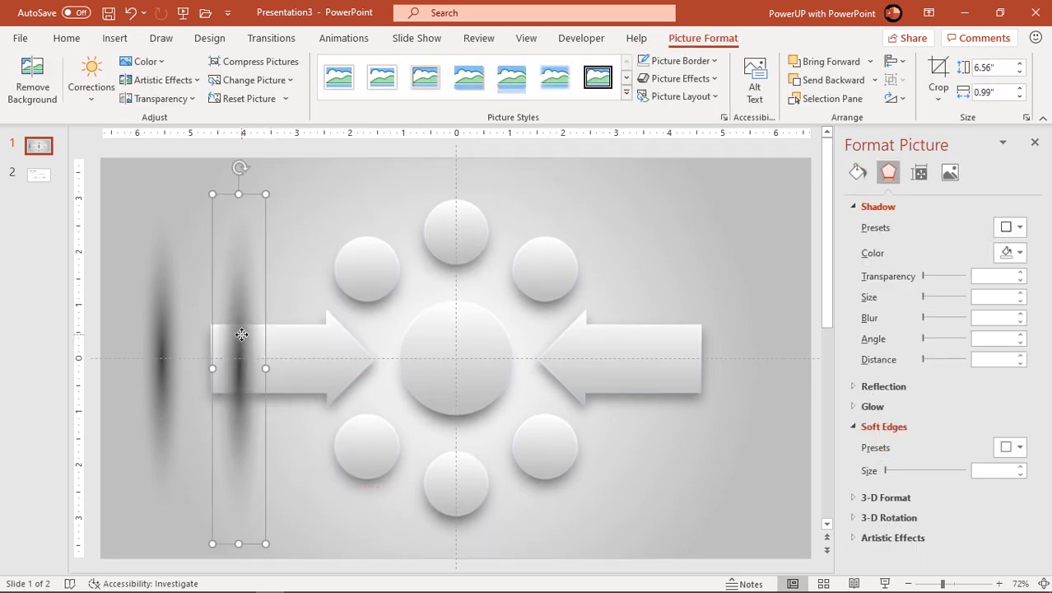
Step: Delete the original gradient ellipse and move the picture copy into its place
{"action": "left_click", "coordinate": [155, 313]}
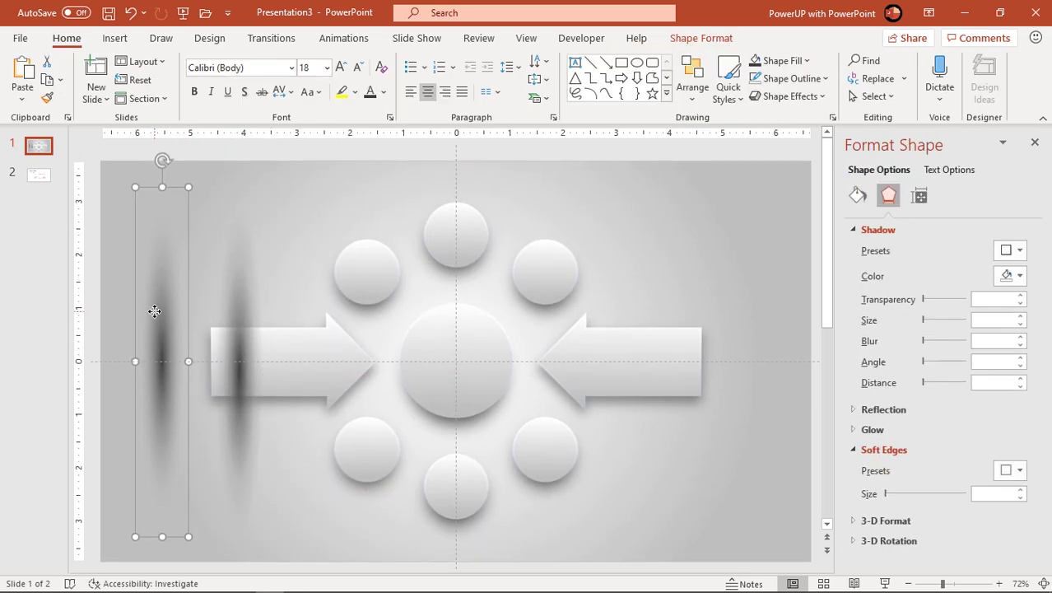
{"action": "key", "text": "Delete"}
{"action": "left_click_drag", "start_coordinate": [247, 295], "coordinate": [157, 306]}
Step: Draw a tall rectangle covering the outer half of the shadow picture, and select both objects
{"action": "left_click", "coordinate": [105, 38]}
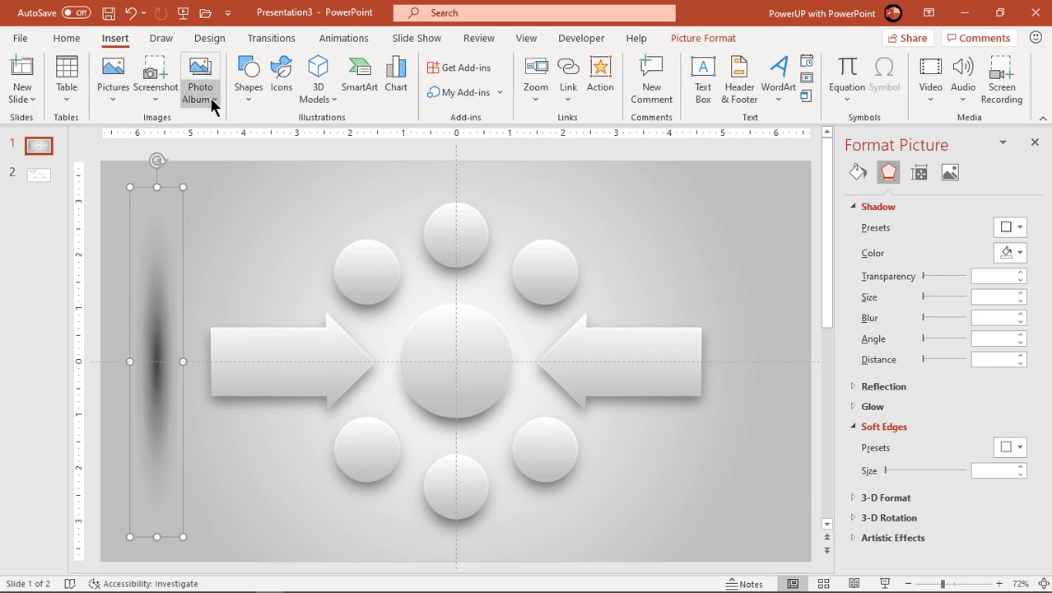
{"action": "left_click", "coordinate": [245, 106]}
{"action": "left_click", "coordinate": [288, 139]}
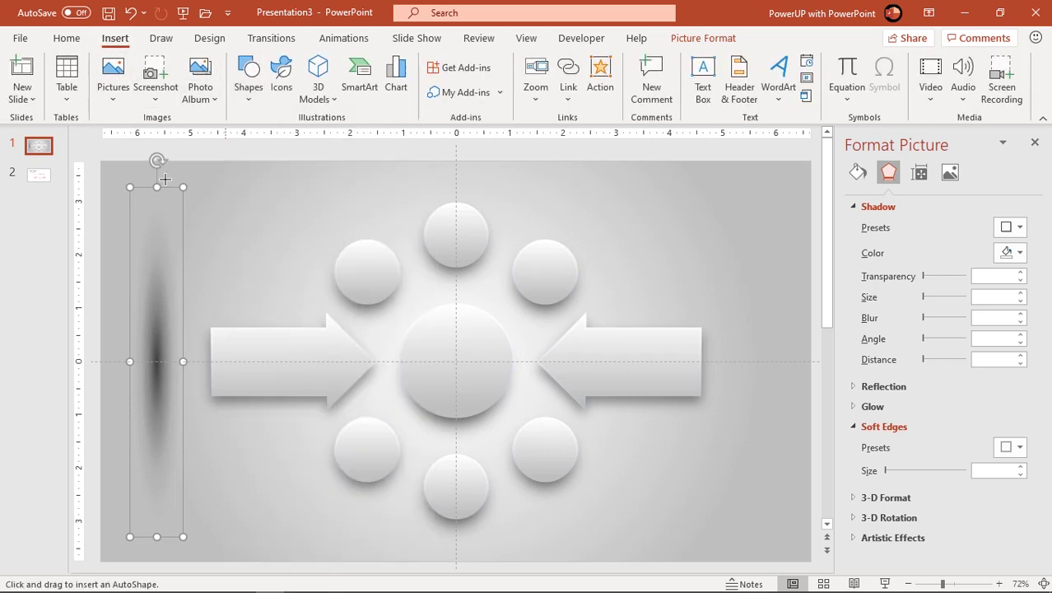
{"action": "left_click_drag", "start_coordinate": [106, 170], "coordinate": [158, 556]}
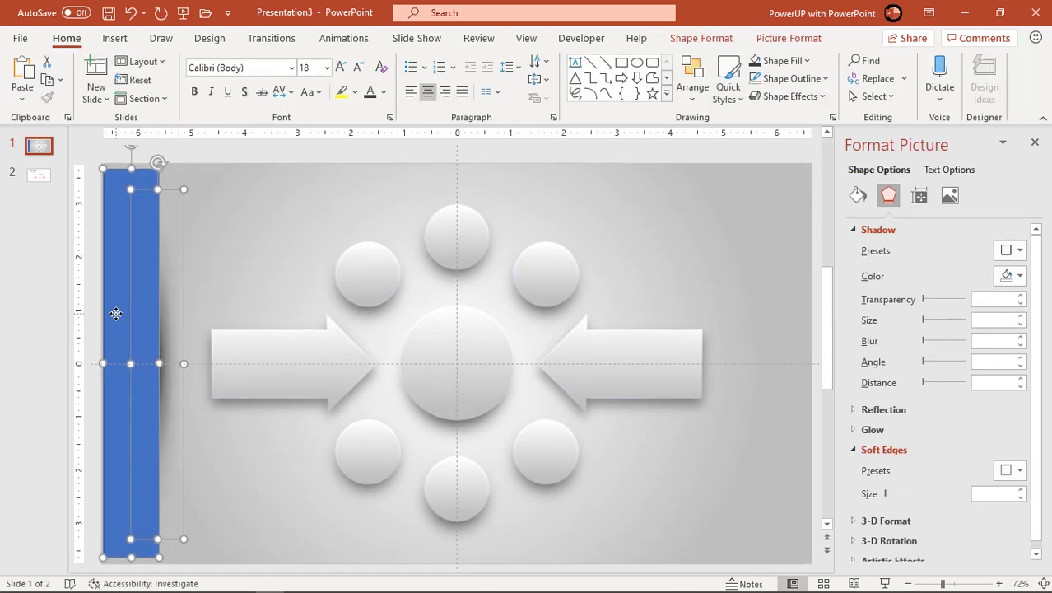
Step: Subtract the rectangle from the shadow picture so only its inner half is kept
{"action": "left_click", "coordinate": [696, 39]}
{"action": "left_click", "coordinate": [220, 113]}
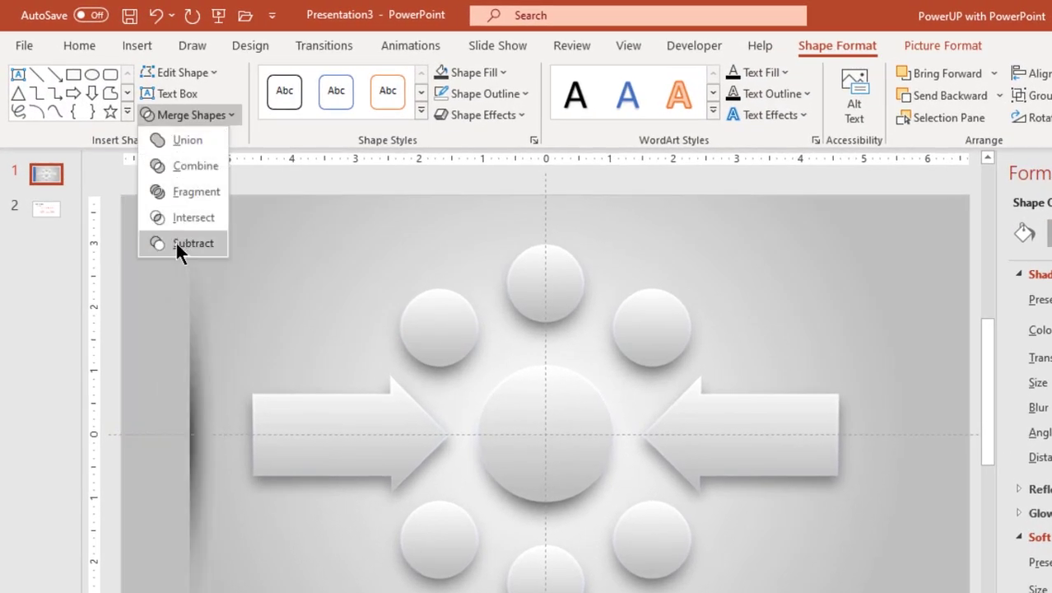
{"action": "left_click", "coordinate": [180, 243]}
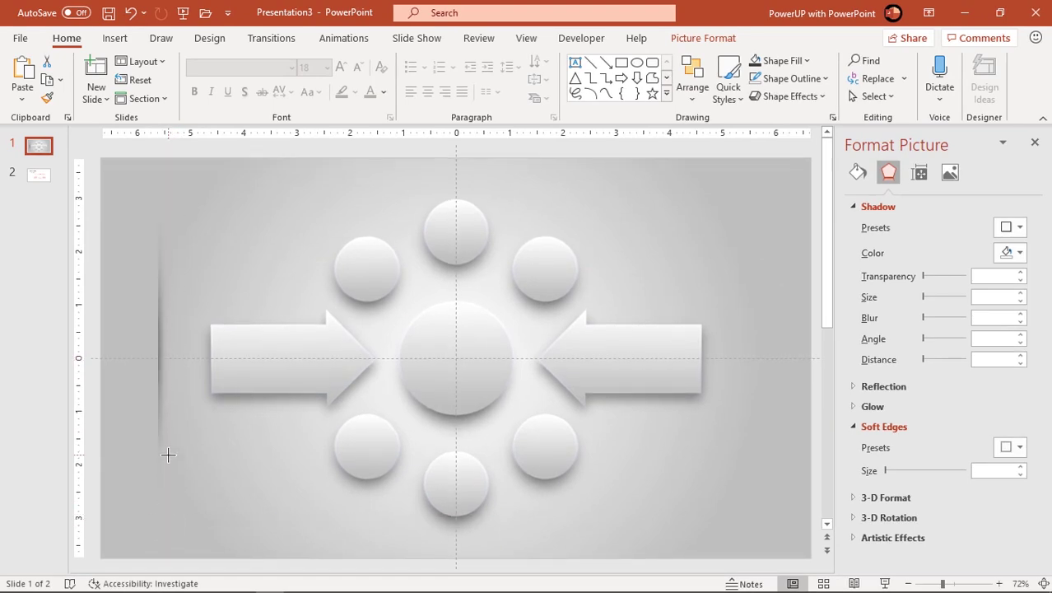
Step: Move the half-shadow to the right-pointing arrow's tail and shorten it to about 4.72" high
{"action": "left_click", "coordinate": [167, 423]}
{"action": "left_click_drag", "start_coordinate": [162, 384], "coordinate": [213, 394]}
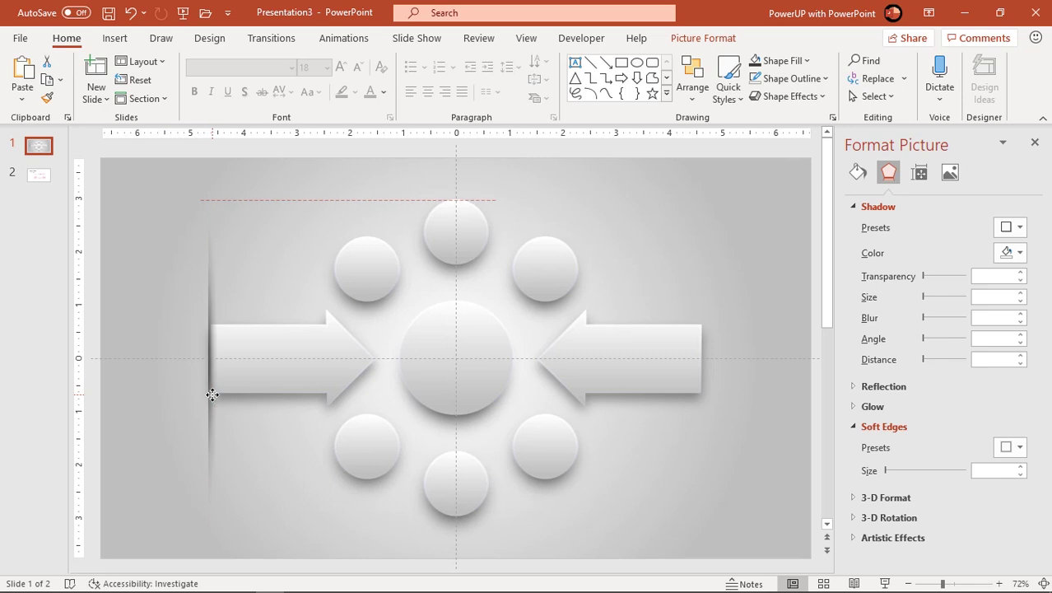
{"action": "left_click", "coordinate": [218, 494]}
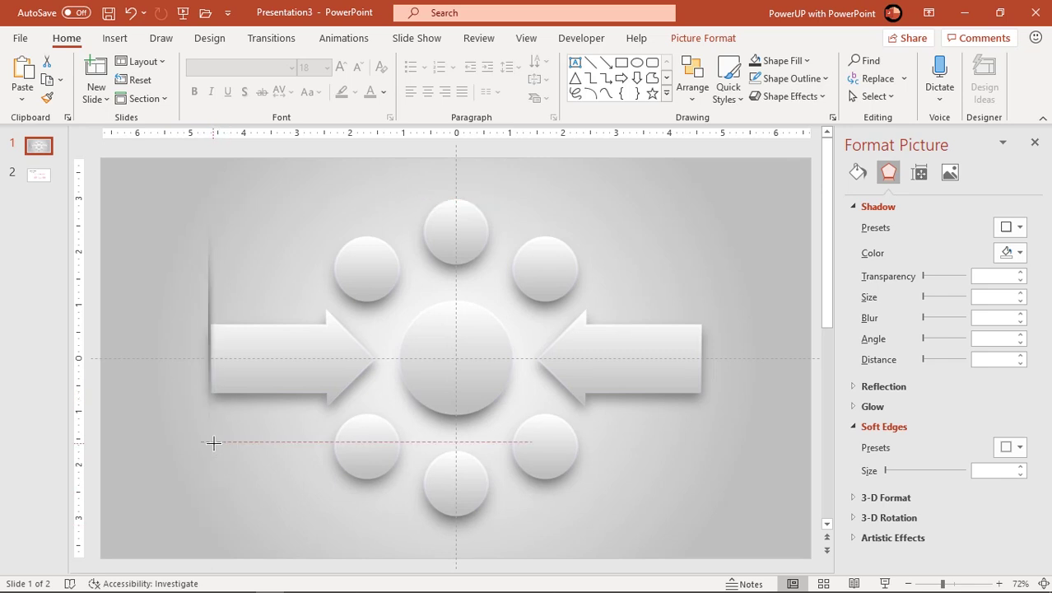
Step: Align the half-shadow with the right-pointing arrow's tail edge, centred on the horizontal guide, and deselect it
{"action": "left_click", "coordinate": [210, 359]}
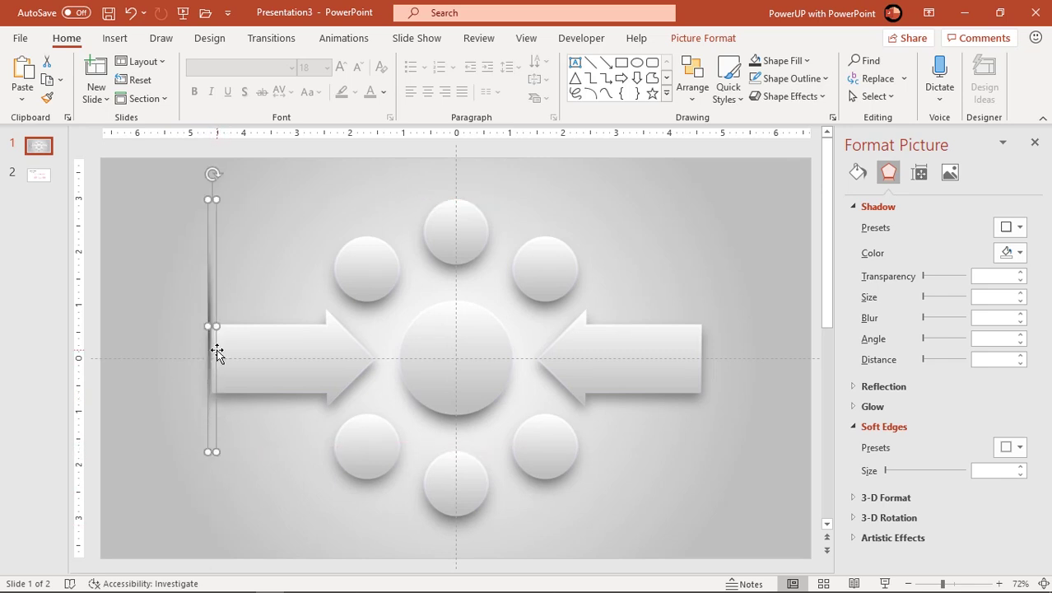
{"action": "left_click_drag", "start_coordinate": [216, 353], "coordinate": [218, 372]}
{"action": "mouse_move", "coordinate": [218, 458]}
{"action": "left_mouse_down"}
{"action": "mouse_move", "coordinate": [219, 470]}
{"action": "mouse_move", "coordinate": [211, 425]}
{"action": "mouse_move", "coordinate": [212, 444]}
{"action": "left_mouse_up"}
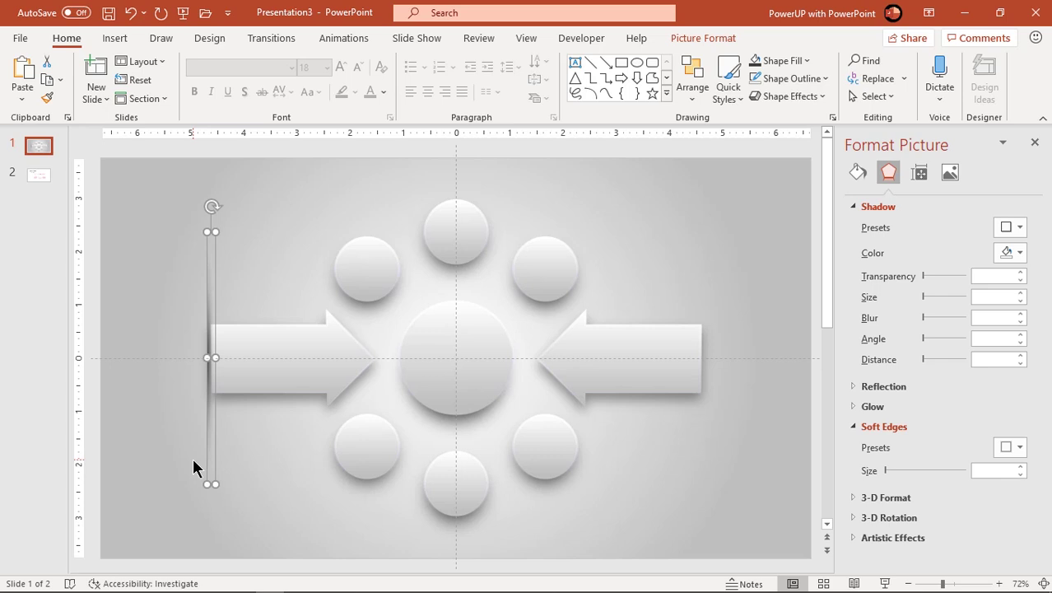
{"action": "left_click", "coordinate": [190, 456]}
Step: Duplicate the half-shadow, flip it horizontally, and fit it to the left-pointing arrow's tail, centred on the horizontal guide
{"action": "left_click", "coordinate": [209, 437]}
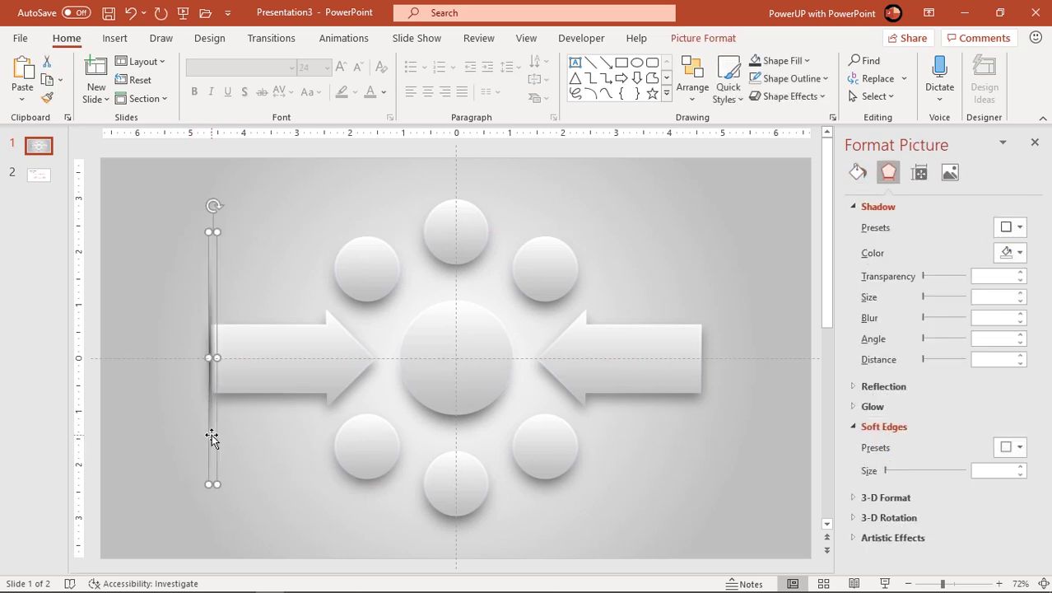
{"action": "key", "text": "ctrl+d"}
{"action": "left_click_drag", "start_coordinate": [215, 432], "coordinate": [740, 409]}
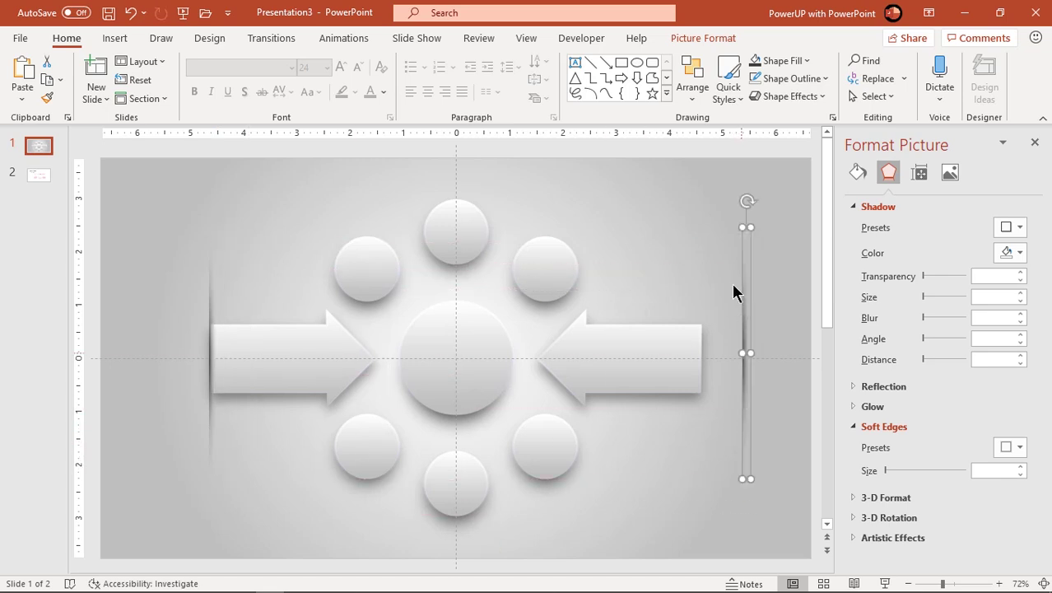
{"action": "left_click", "coordinate": [702, 38]}
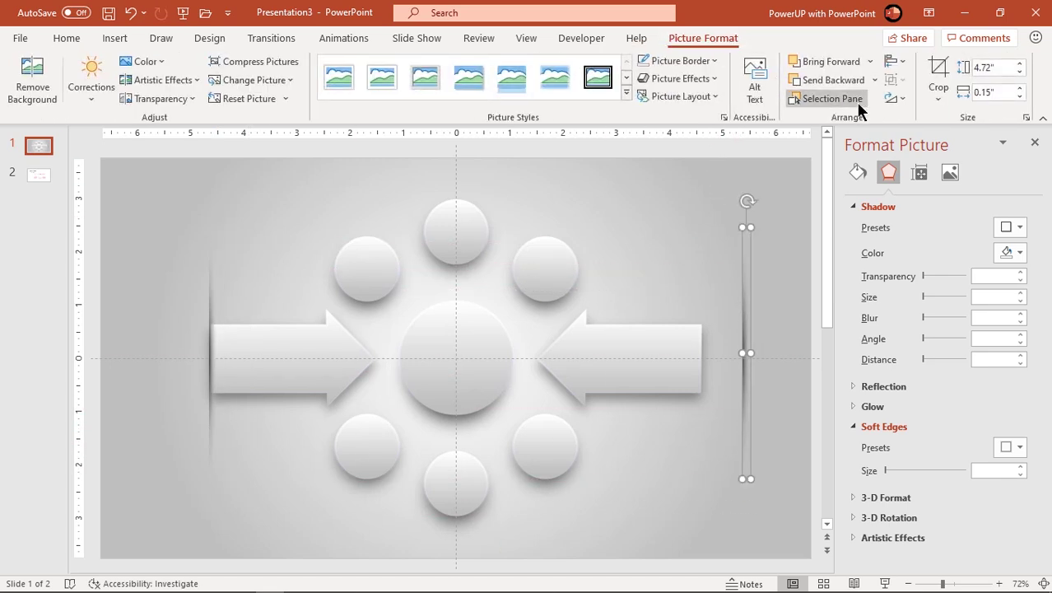
{"action": "left_click", "coordinate": [899, 99]}
{"action": "left_click", "coordinate": [910, 182]}
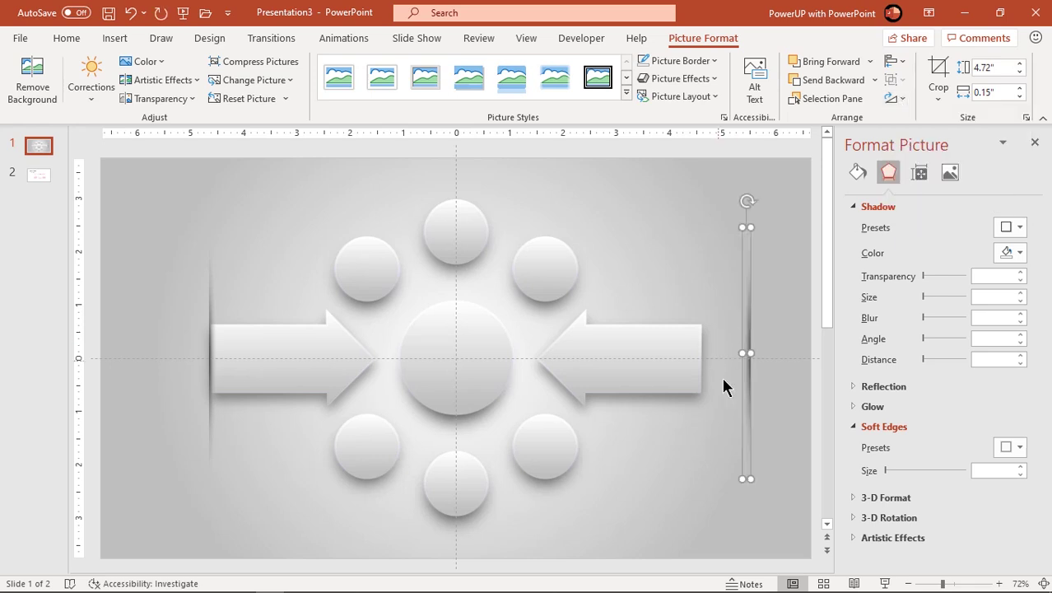
{"action": "left_click_drag", "start_coordinate": [739, 385], "coordinate": [702, 386]}
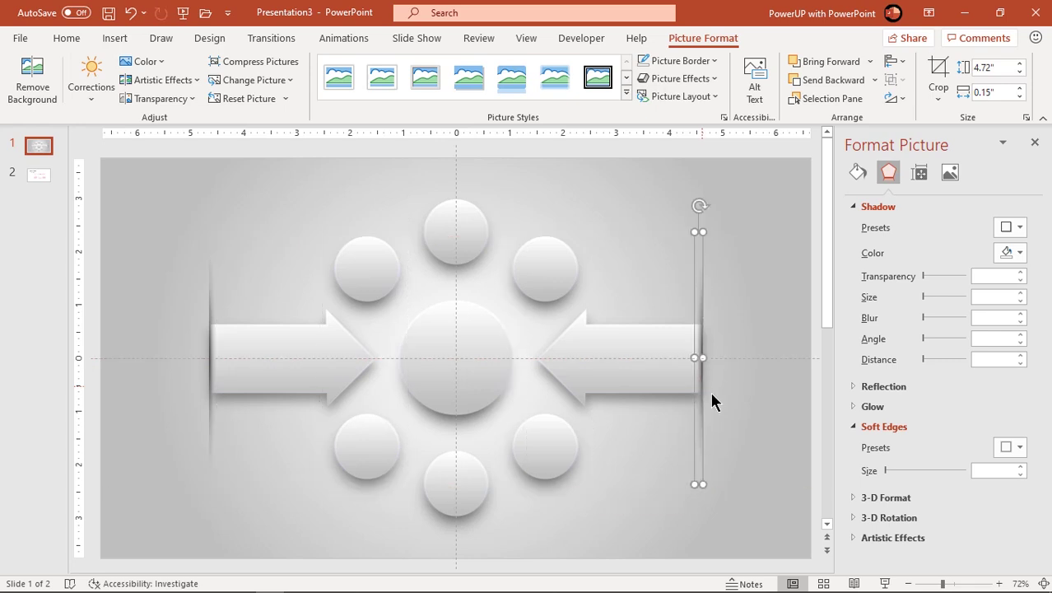
{"action": "left_click", "coordinate": [755, 415]}
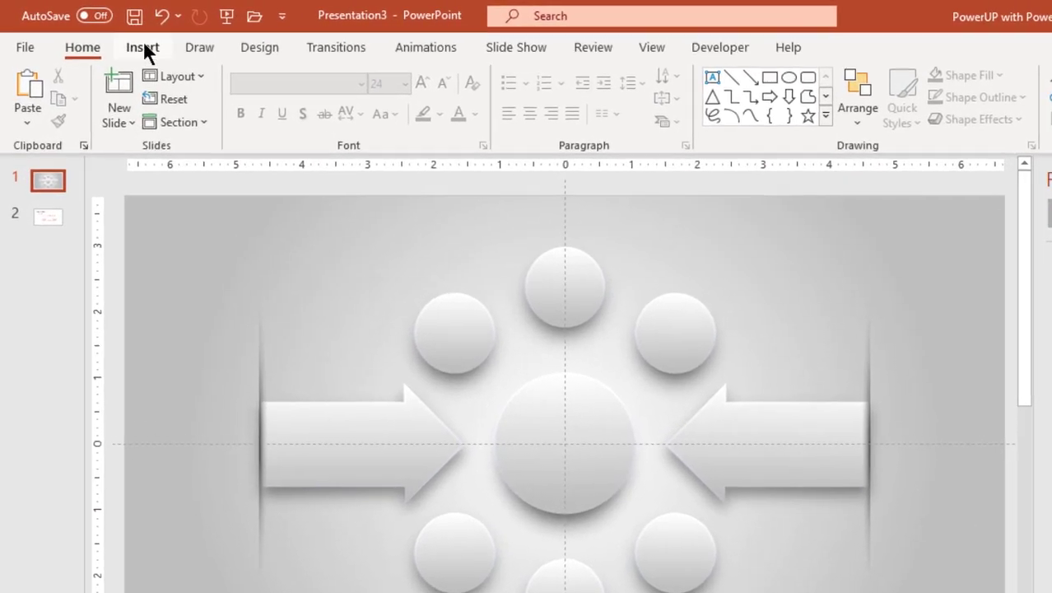
Step: Draw a circle about 4.87" in diameter, centred on the crossing of the slide's guides
{"action": "left_click", "coordinate": [143, 47]}
{"action": "left_click", "coordinate": [310, 123]}
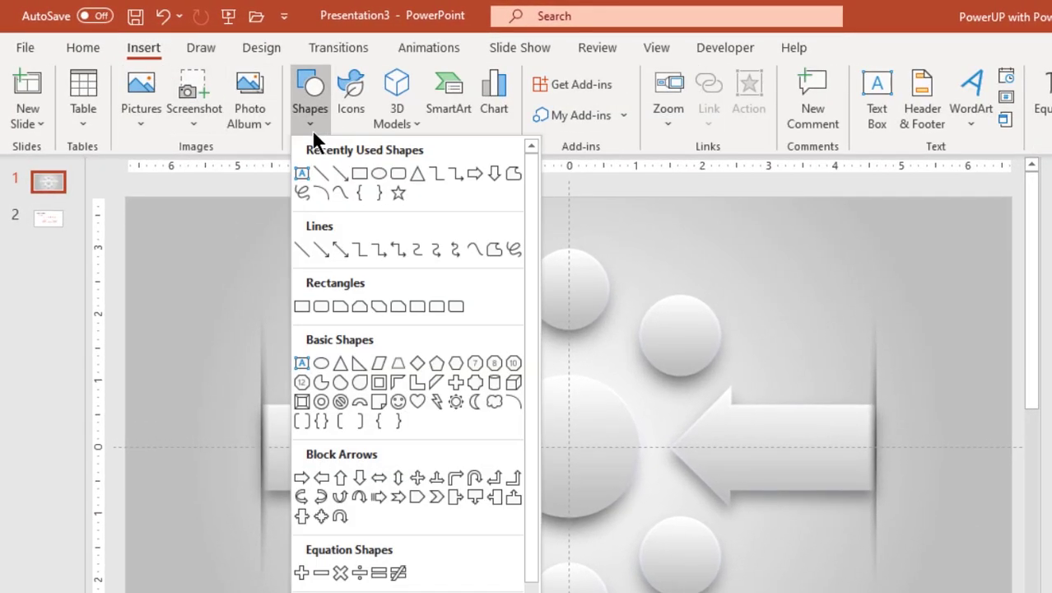
{"action": "left_click", "coordinate": [377, 173]}
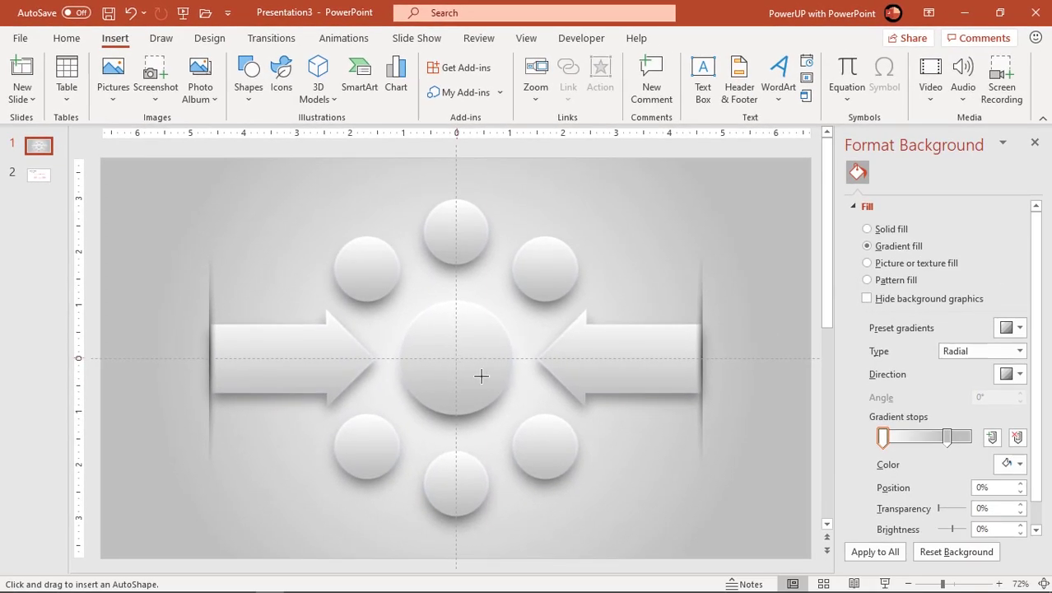
{"action": "left_click_drag", "start_coordinate": [480, 376], "coordinate": [576, 437]}
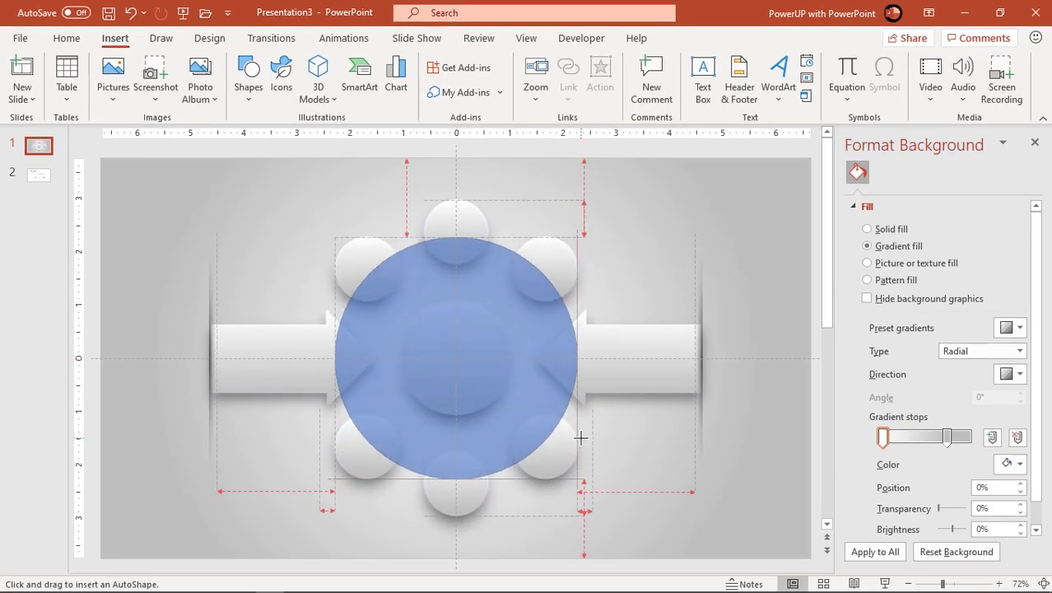
{"action": "left_click_drag", "start_coordinate": [580, 438], "coordinate": [583, 438]}
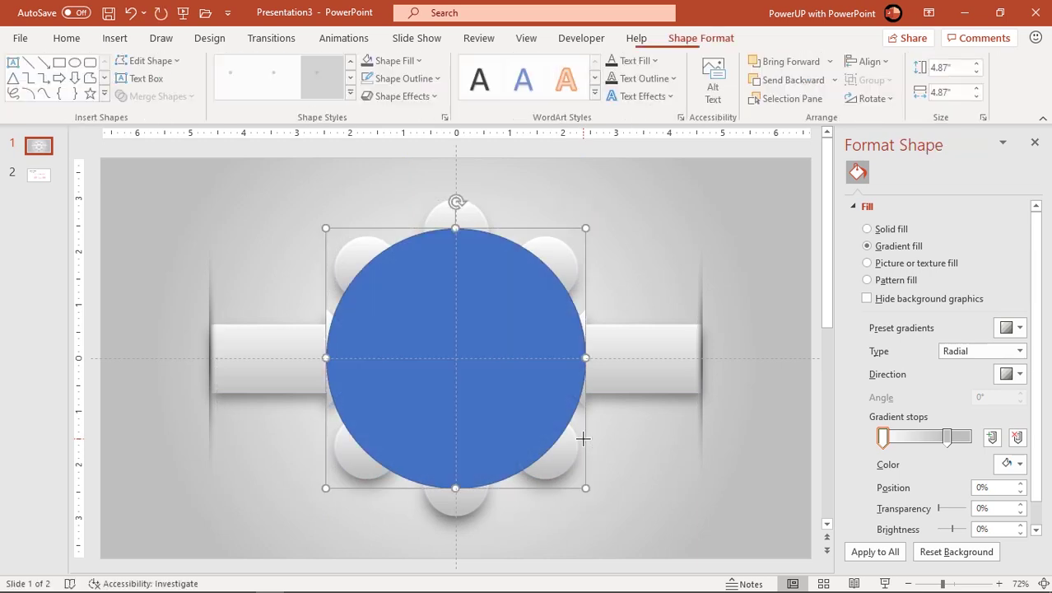
Step: Remove the fill of the large central circle and give it a light blue outline
{"action": "left_click", "coordinate": [398, 60]}
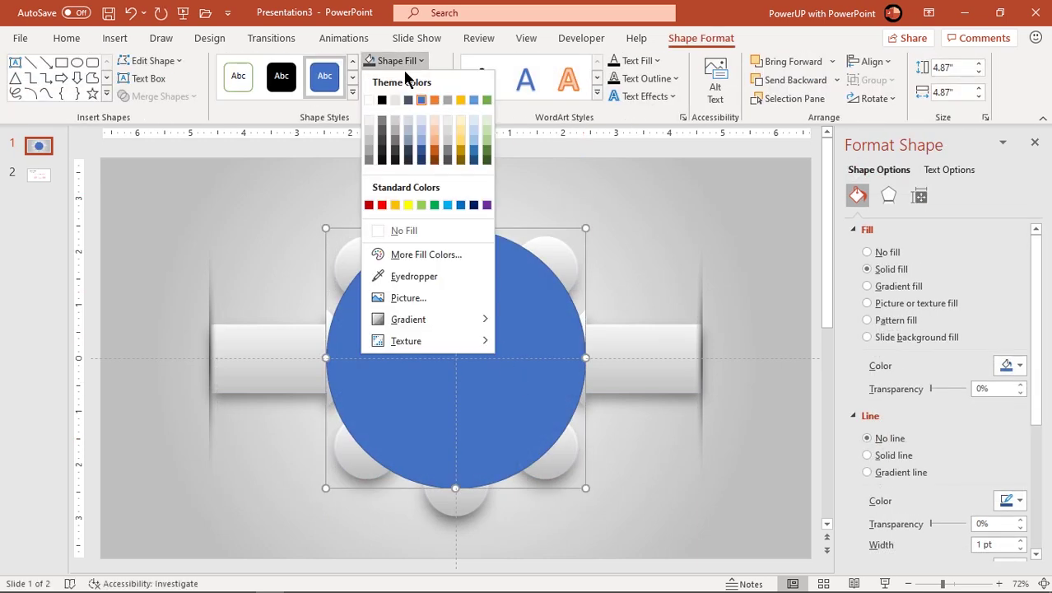
{"action": "left_click", "coordinate": [395, 232]}
{"action": "left_click", "coordinate": [416, 78]}
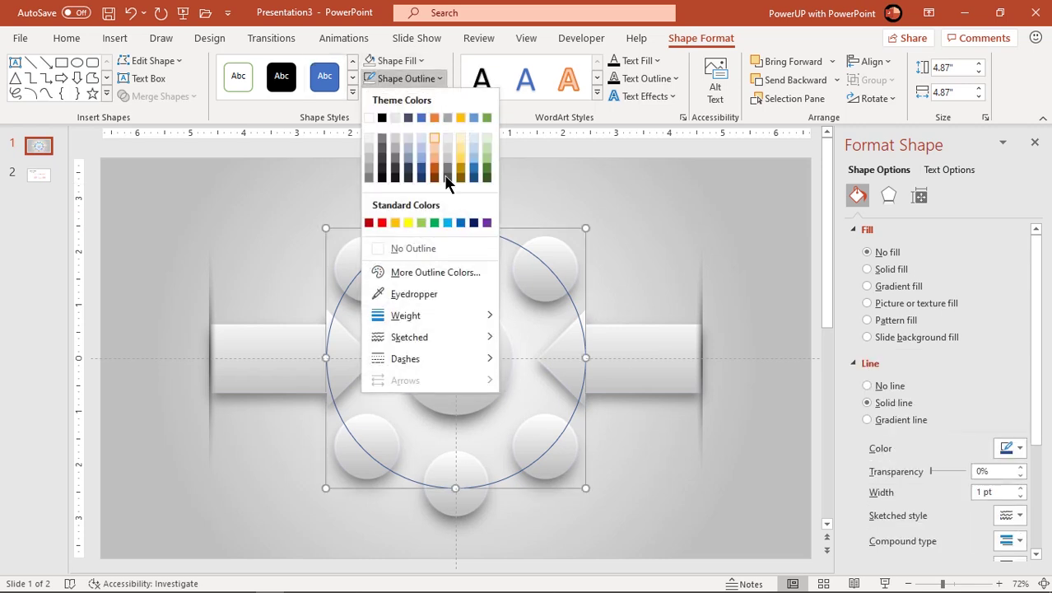
{"action": "left_click", "coordinate": [447, 222]}
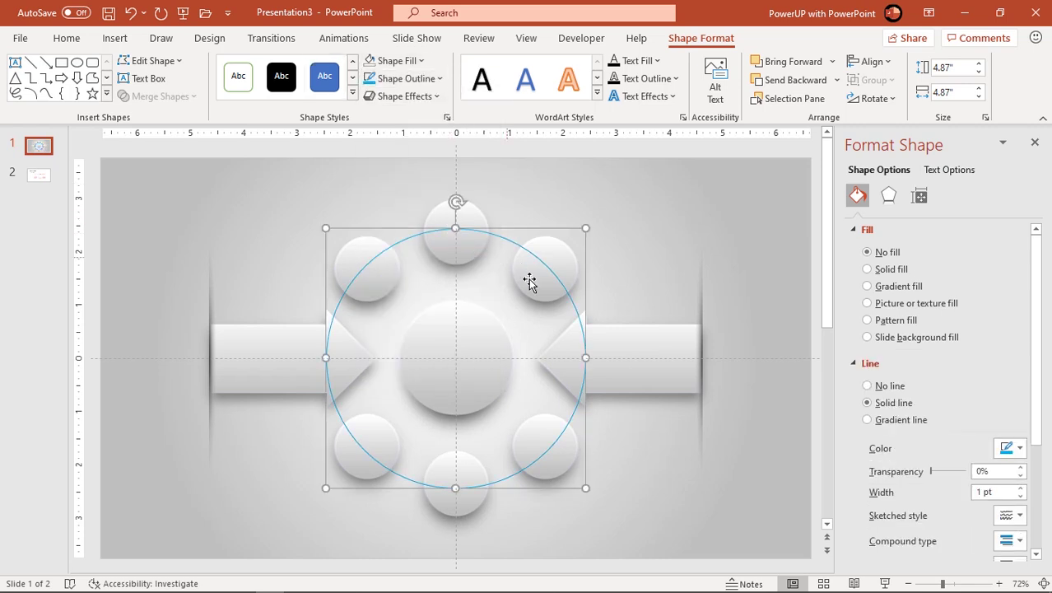
Step: Send the light blue ring behind all other shapes and deselect it
{"action": "right_click", "coordinate": [575, 406]}
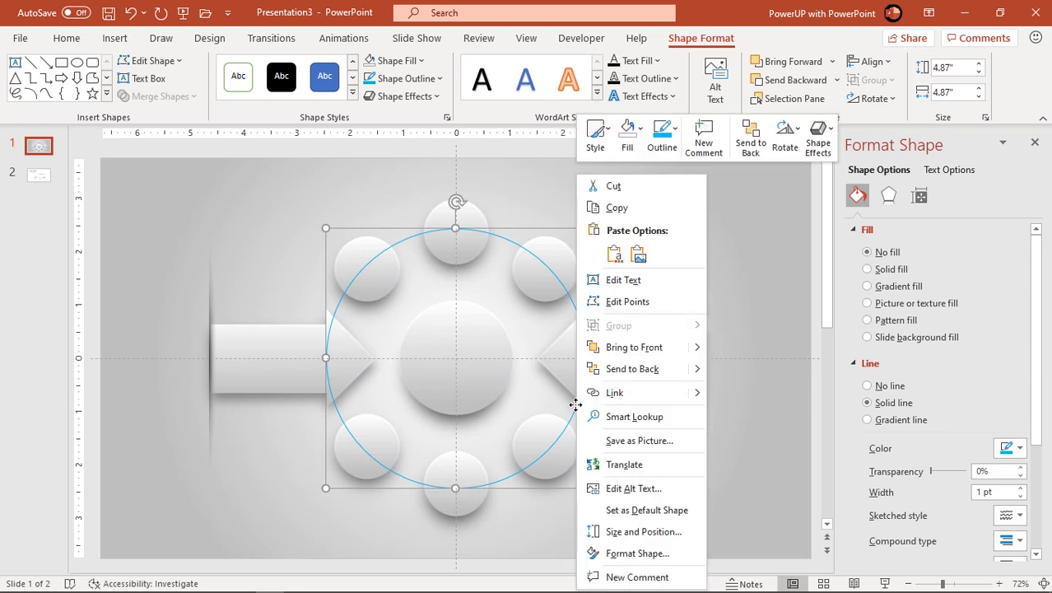
{"action": "left_click", "coordinate": [621, 378]}
{"action": "left_click", "coordinate": [733, 497]}
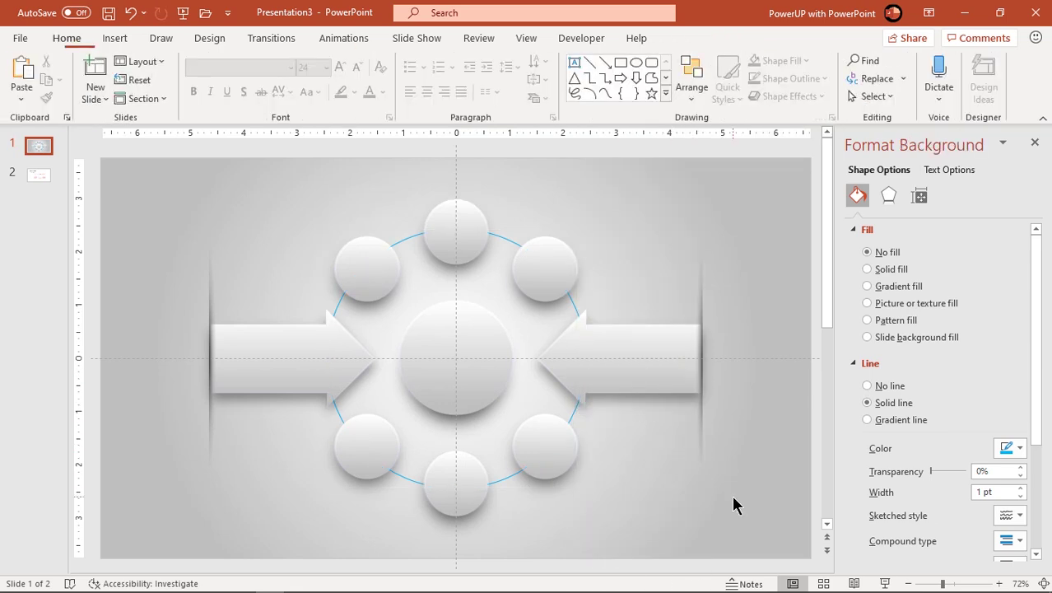
Step: Copy the six icons, both heading text blocks and the ADD YOUR TITLE text from slide 2 to slide 1, then deselect them
{"action": "left_click", "coordinate": [33, 177]}
{"action": "left_click_drag", "start_coordinate": [756, 538], "coordinate": [269, 283]}
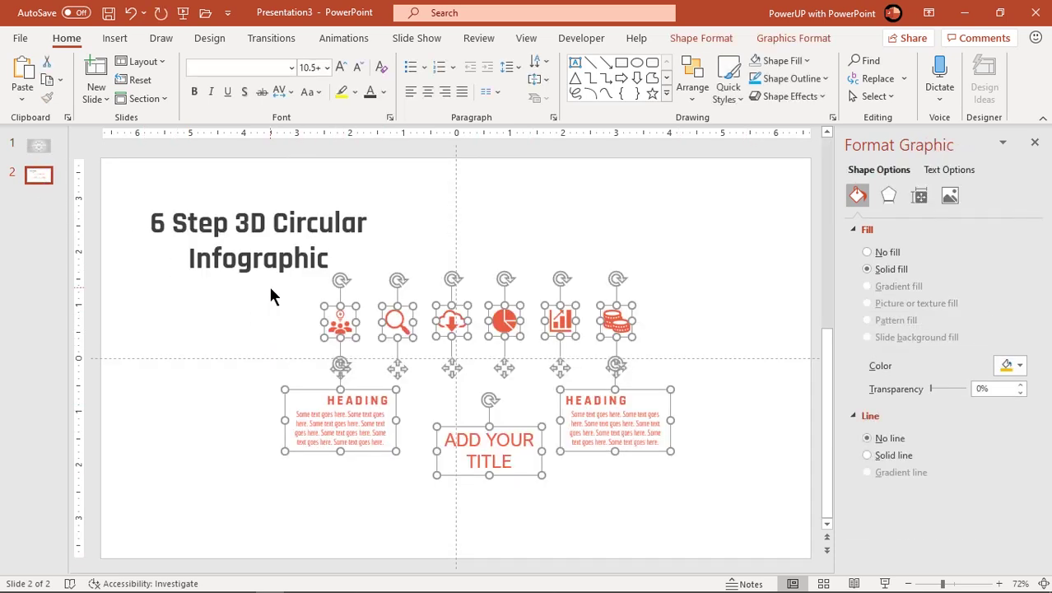
{"action": "left_click", "coordinate": [39, 146]}
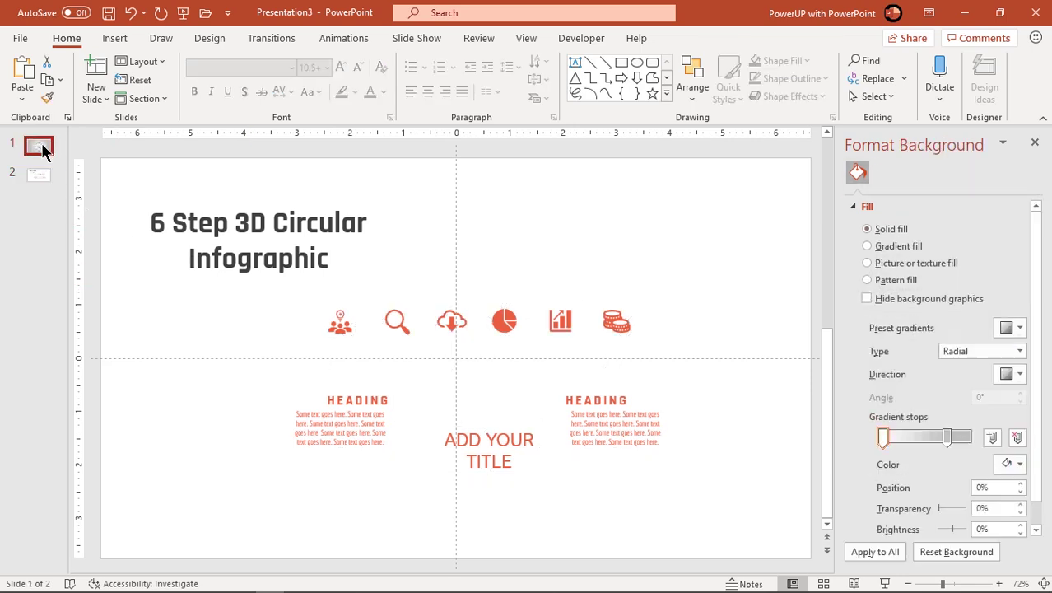
{"action": "key", "text": "ctrl+v"}
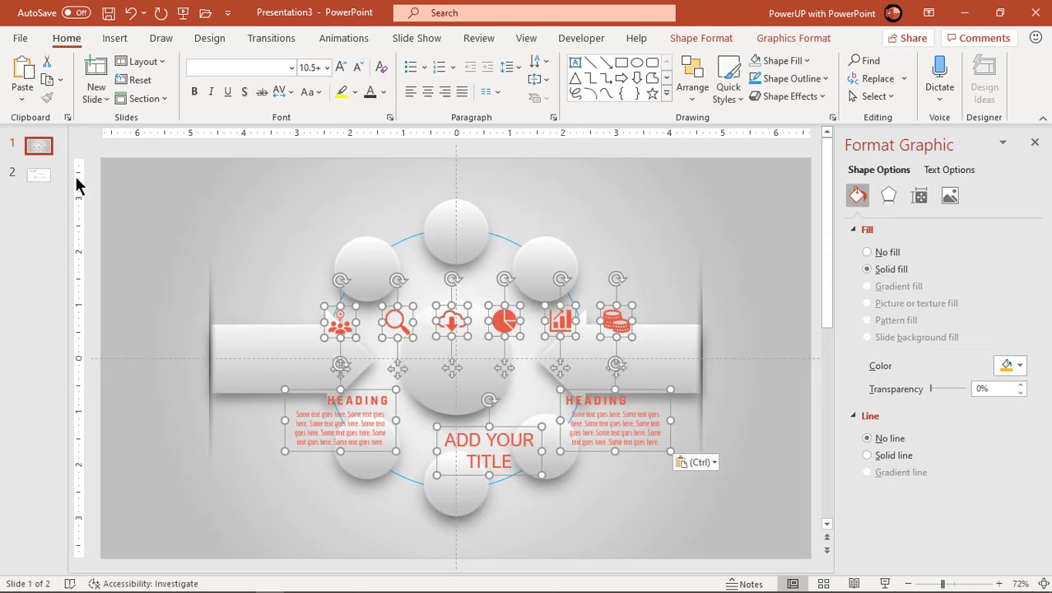
{"action": "left_click", "coordinate": [252, 502]}
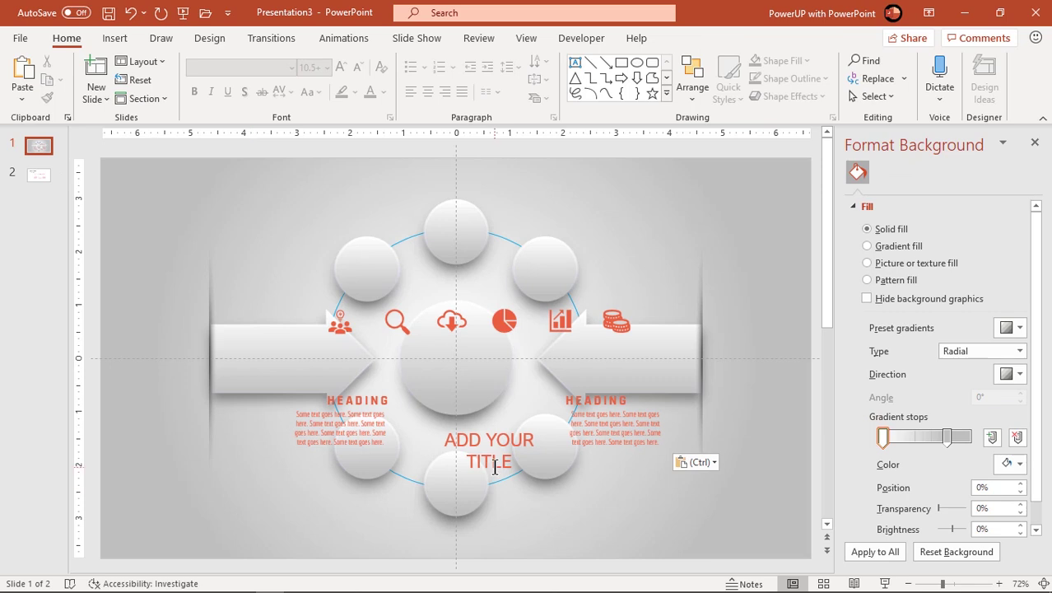
Step: Centre ADD YOUR TITLE on the central circle and place the people, magnifier, cloud, pie and bar-chart icons on the outer circles clockwise from upper left
{"action": "left_click", "coordinate": [495, 466]}
{"action": "left_click_drag", "start_coordinate": [510, 477], "coordinate": [476, 384]}
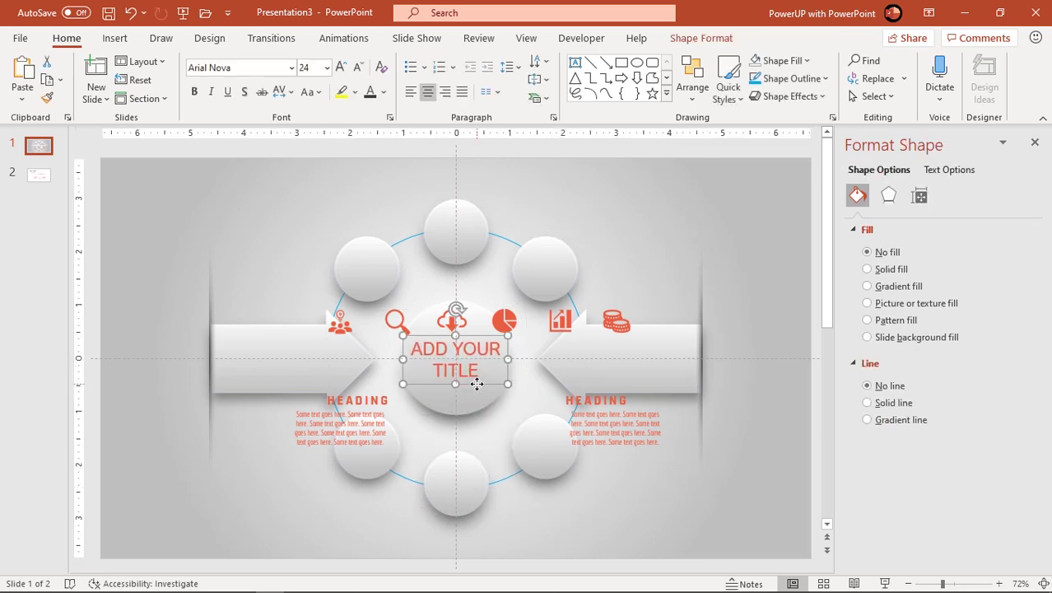
{"action": "left_click_drag", "start_coordinate": [352, 326], "coordinate": [365, 266]}
{"action": "left_click_drag", "start_coordinate": [397, 321], "coordinate": [456, 230]}
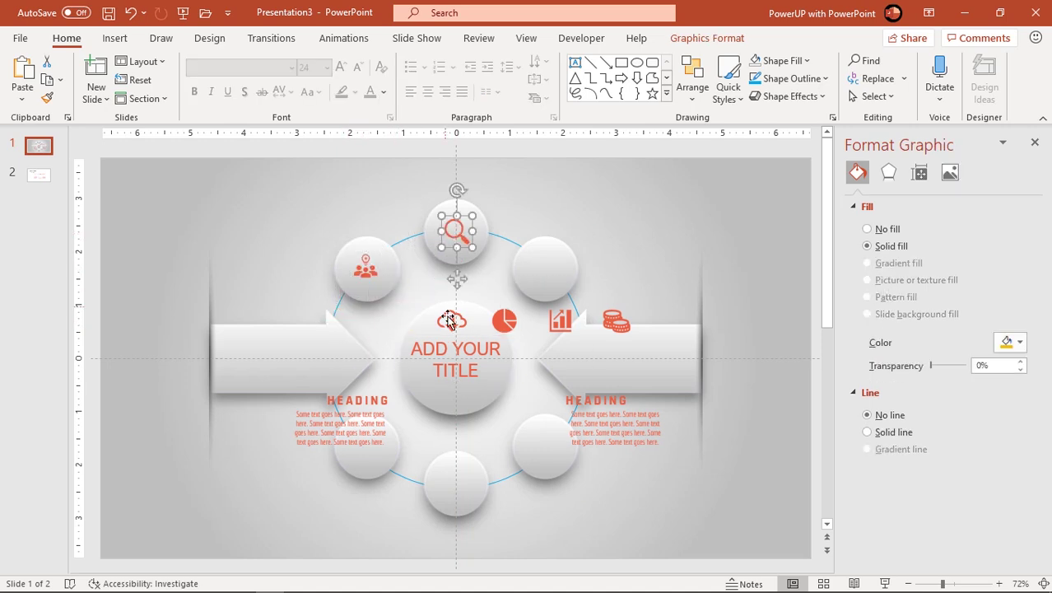
{"action": "left_click_drag", "start_coordinate": [449, 319], "coordinate": [546, 266]}
{"action": "left_click_drag", "start_coordinate": [503, 321], "coordinate": [545, 446]}
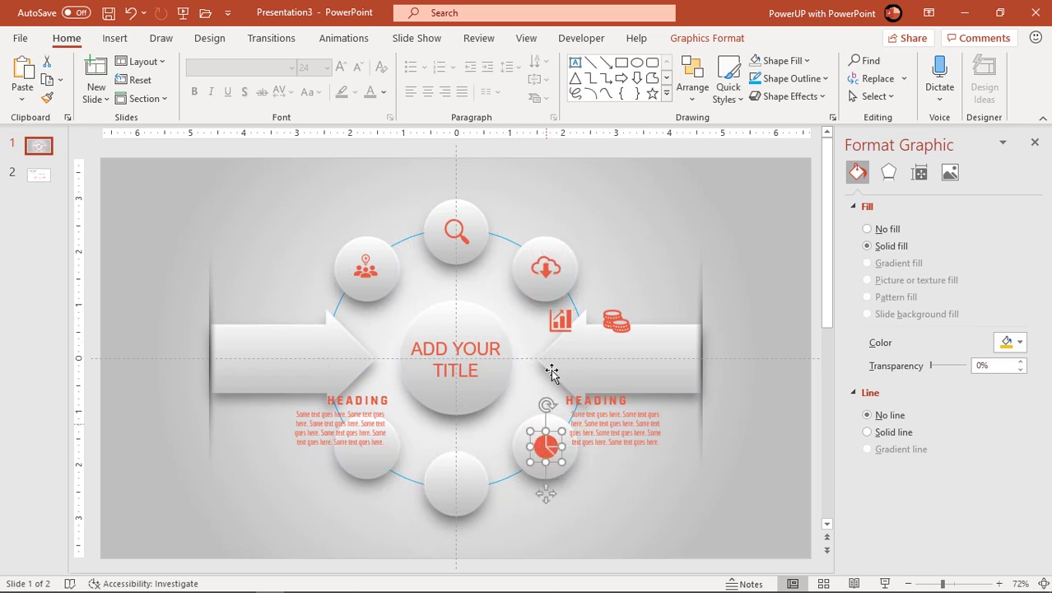
{"action": "left_click_drag", "start_coordinate": [558, 324], "coordinate": [454, 484]}
Step: Place the coins icon on the lower-left circle and one heading text block on each side arrow
{"action": "left_click_drag", "start_coordinate": [615, 322], "coordinate": [256, 387]}
{"action": "left_click", "coordinate": [635, 463]}
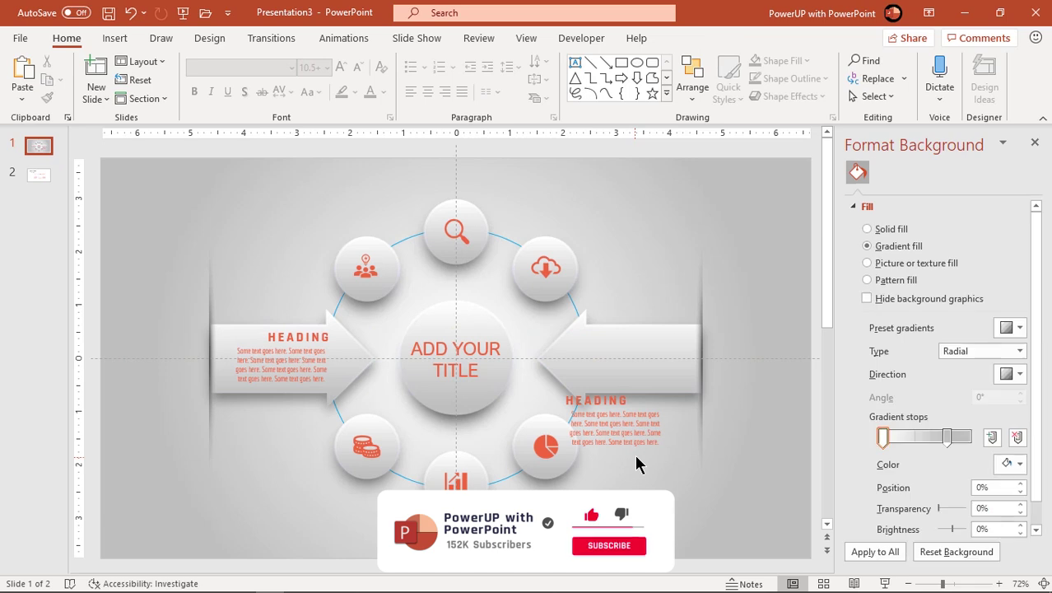
{"action": "left_click_drag", "start_coordinate": [646, 450], "coordinate": [666, 388]}
{"action": "left_click", "coordinate": [679, 523]}
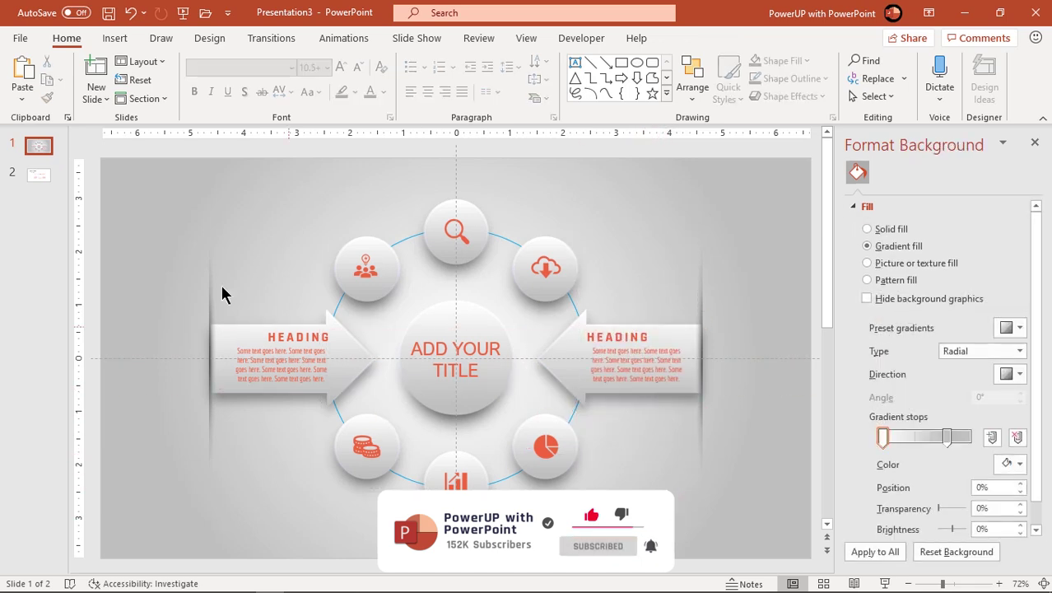
Step: Copy the "6 Step 3D Circular Infographic" title from slide 2 to slide 1 and place it in the slide's upper-left corner
{"action": "left_click", "coordinate": [38, 174]}
{"action": "left_click", "coordinate": [153, 253]}
{"action": "left_click", "coordinate": [45, 149]}
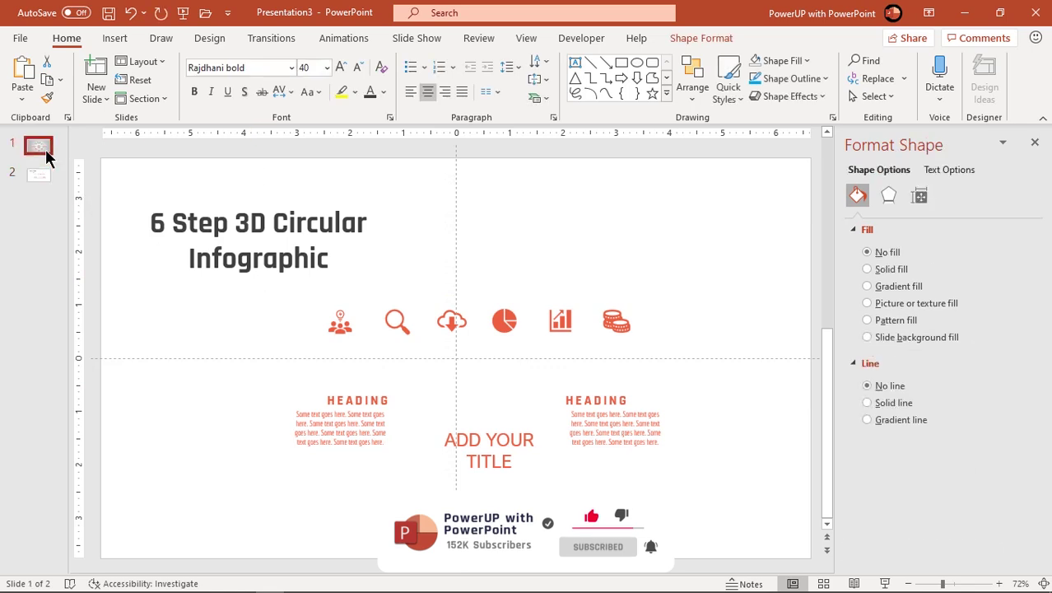
{"action": "key", "text": "ctrl+v"}
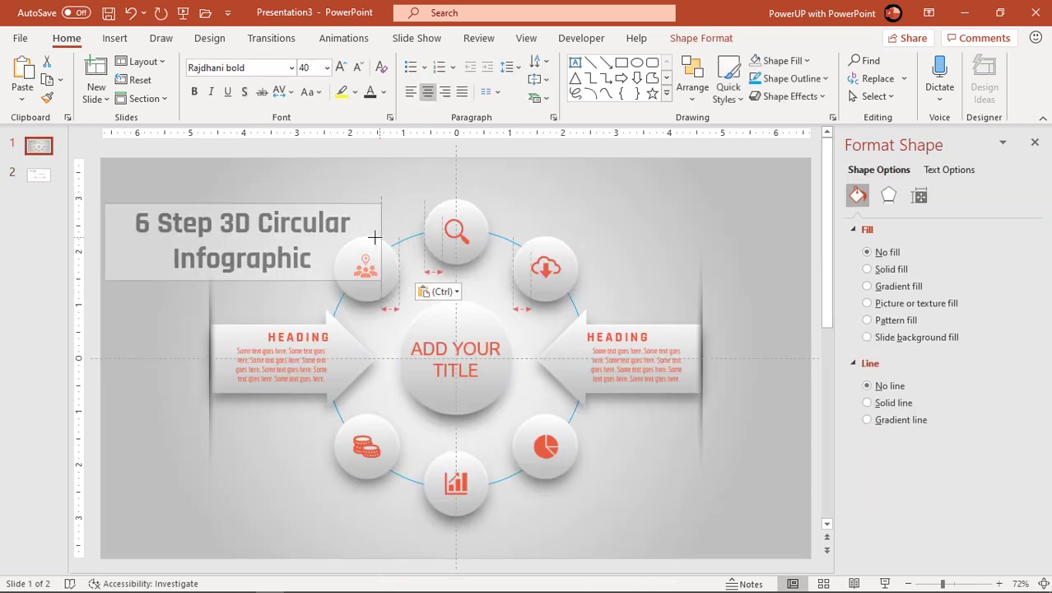
{"action": "left_click_drag", "start_coordinate": [321, 280], "coordinate": [305, 244]}
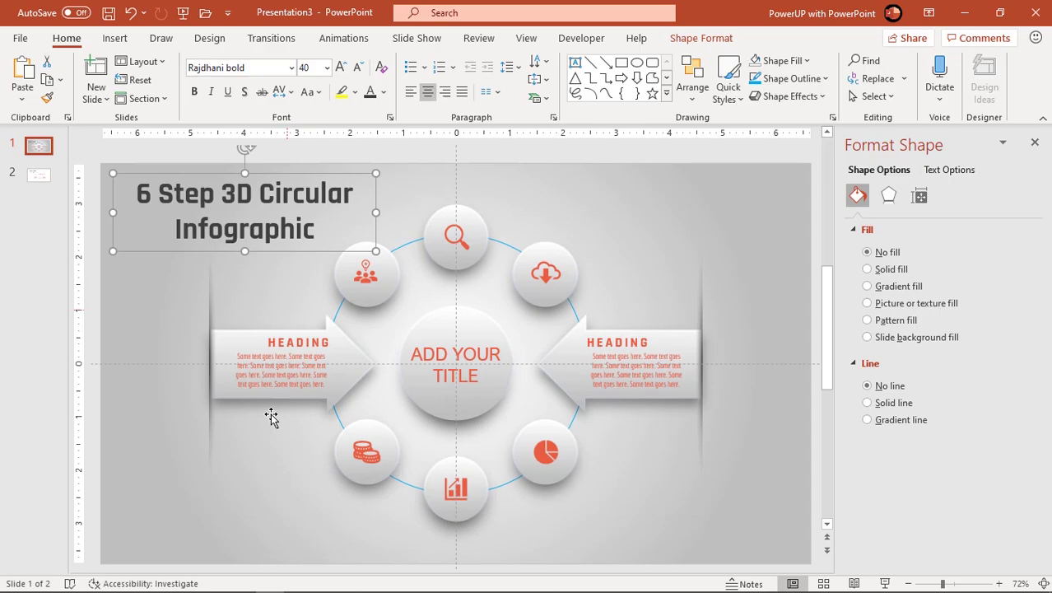